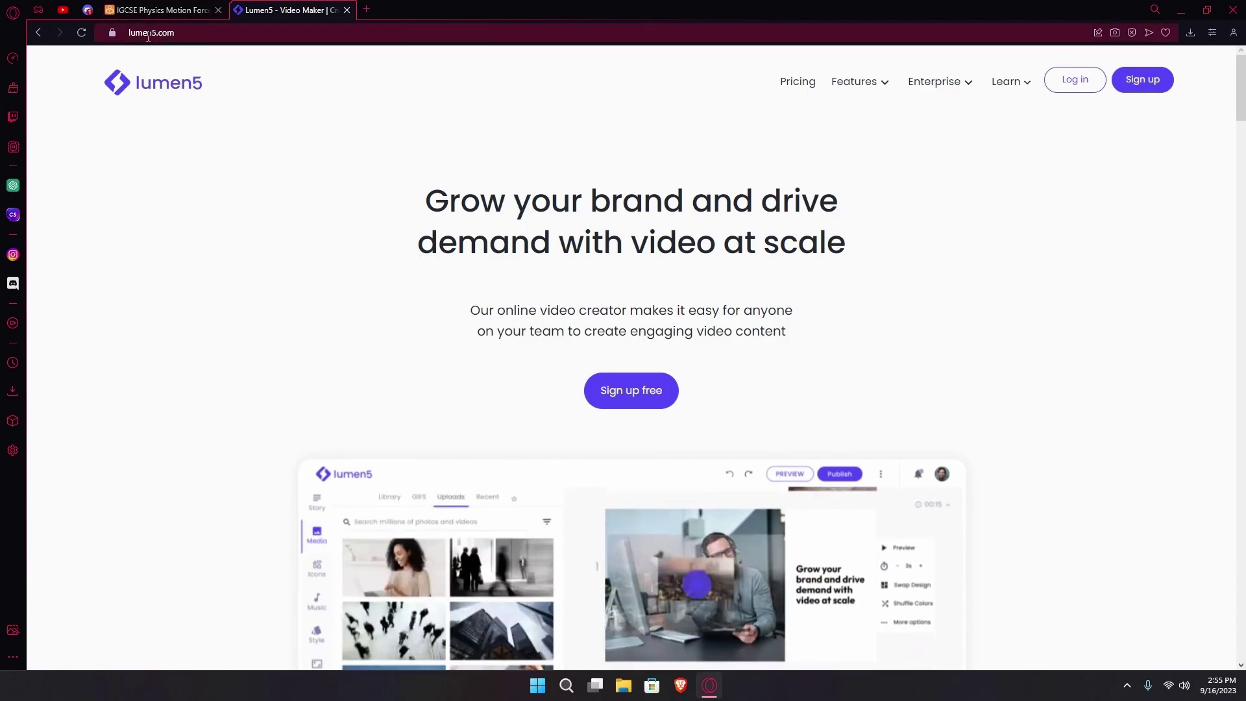
# Close the IGCSE Physics tab and start signing up for a free Lumen5 account.
pyautogui.middleClick(158, 10)
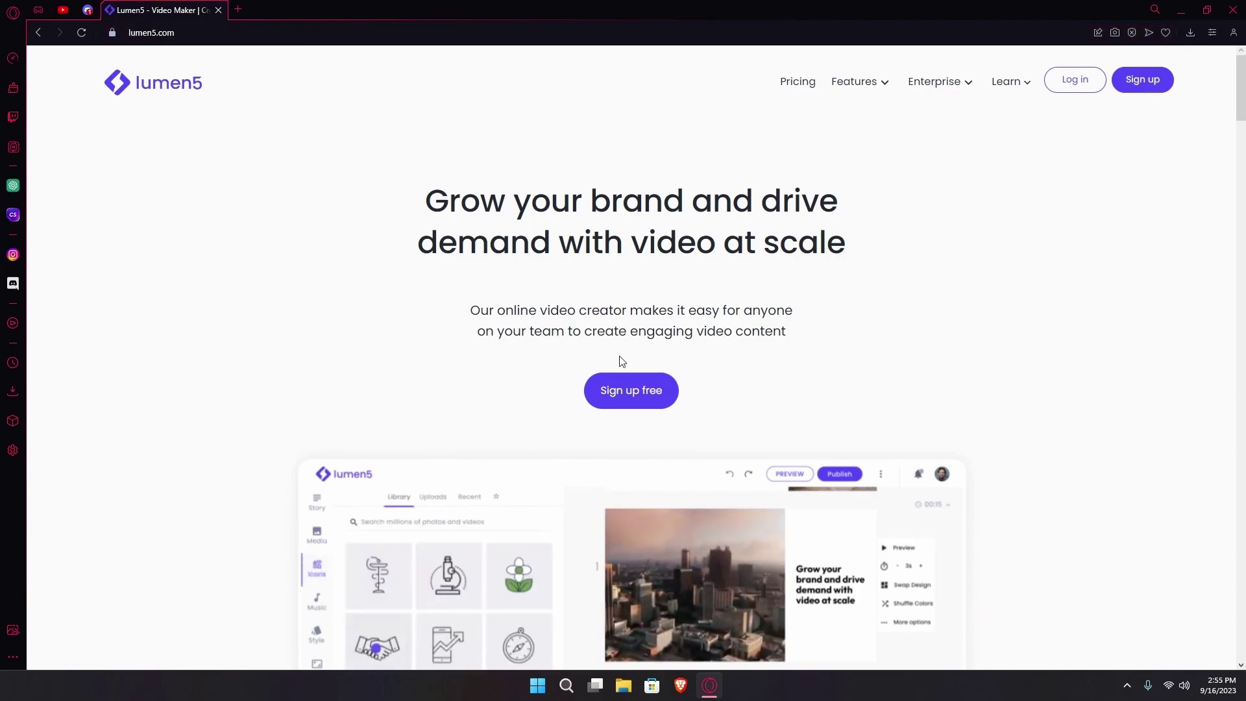
pyautogui.click(630, 400)
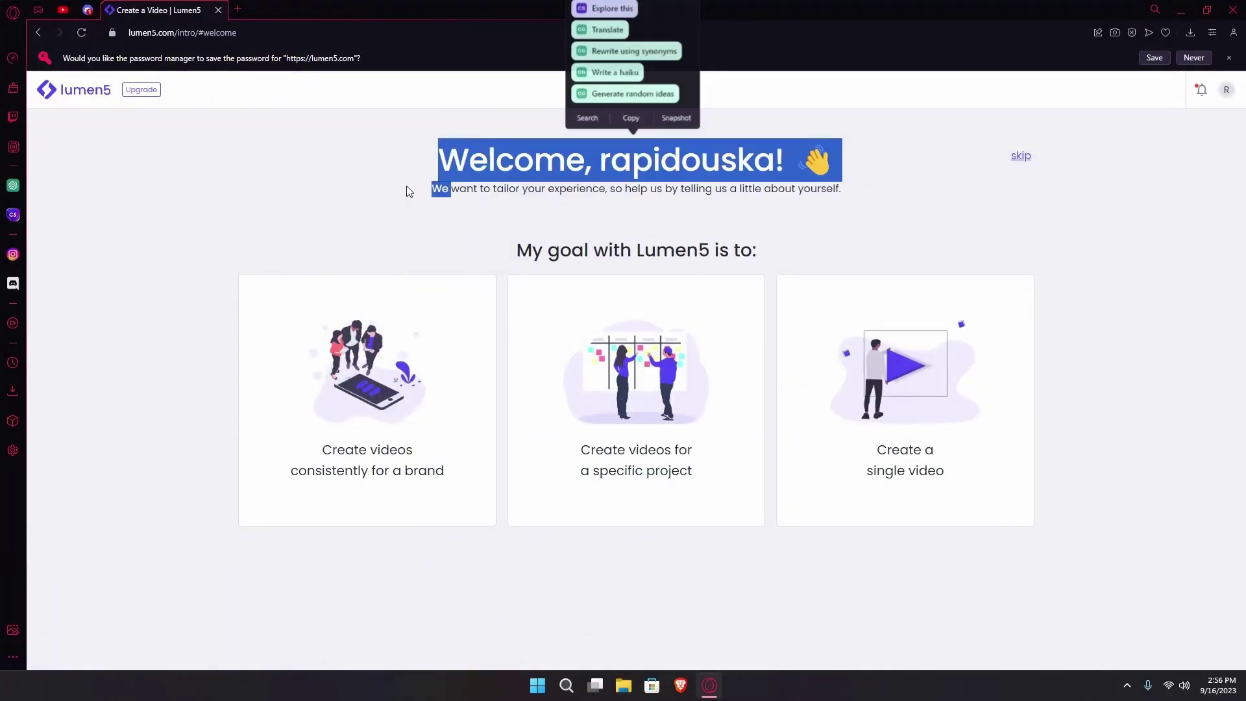
# Pick 'Create videos for a specific project' on the welcome page, then return to the All videos dashboard.
pyautogui.click(406, 188)
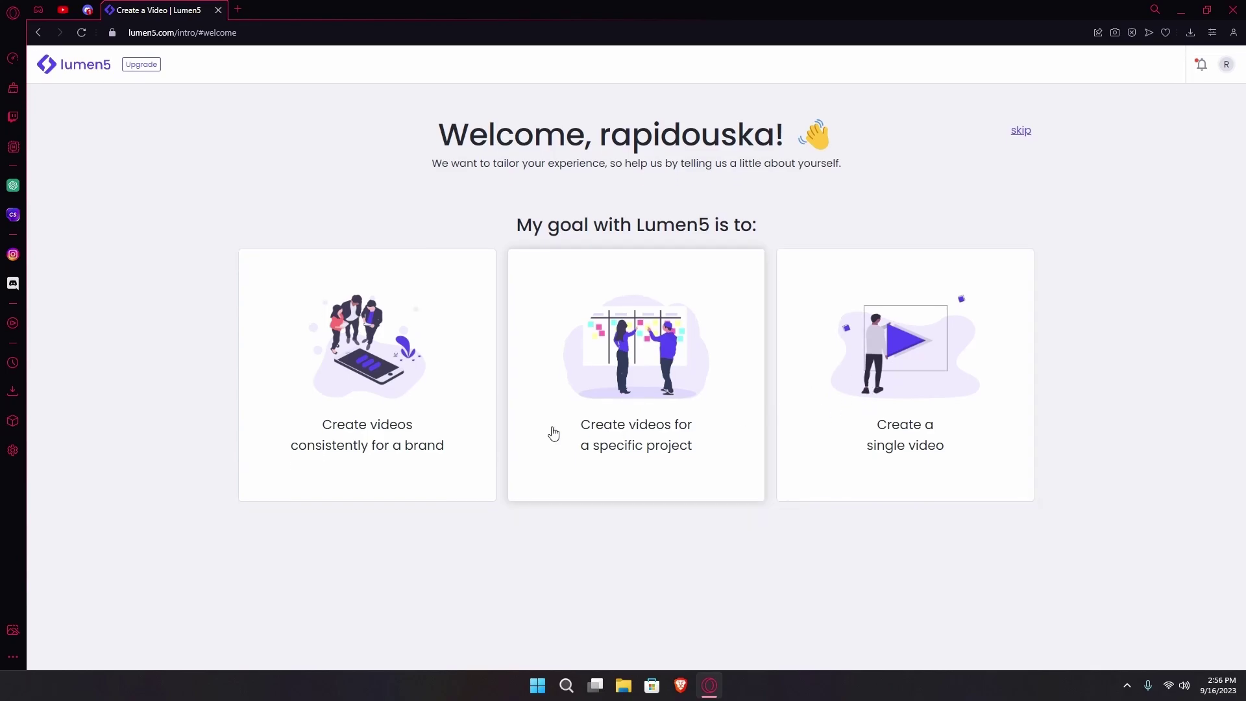
pyautogui.click(777, 407)
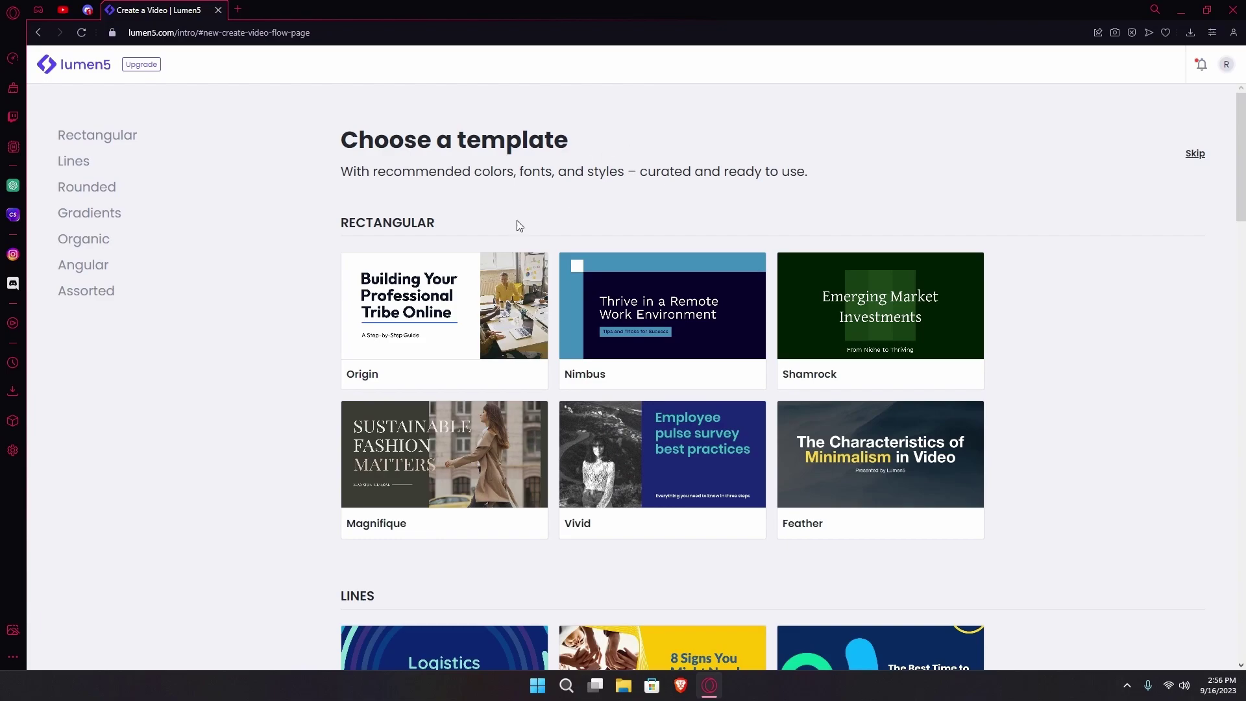
pyautogui.scroll(-1, 556, 167)
pyautogui.scroll(1, 384, 146)
pyautogui.moveTo(389, 146); pyautogui.dragTo(570, 137)
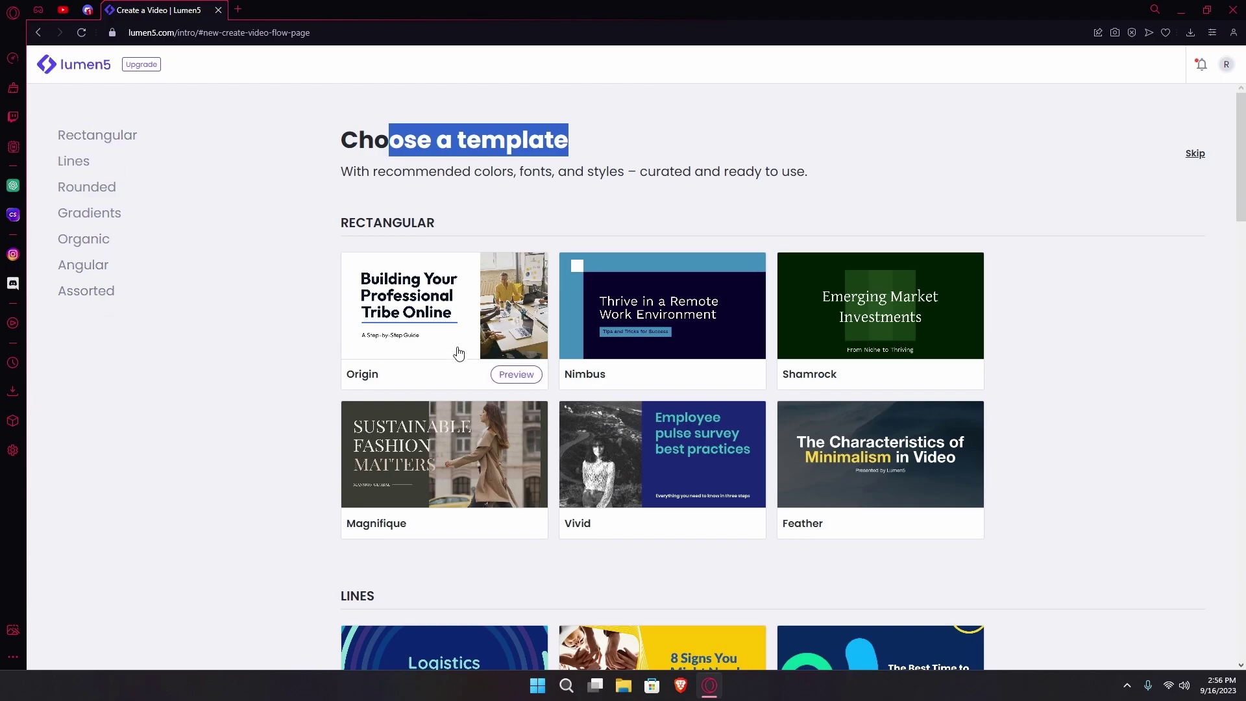
pyautogui.scroll(-4, 434, 342)
pyautogui.scroll(4, 429, 342)
pyautogui.click(70, 80)
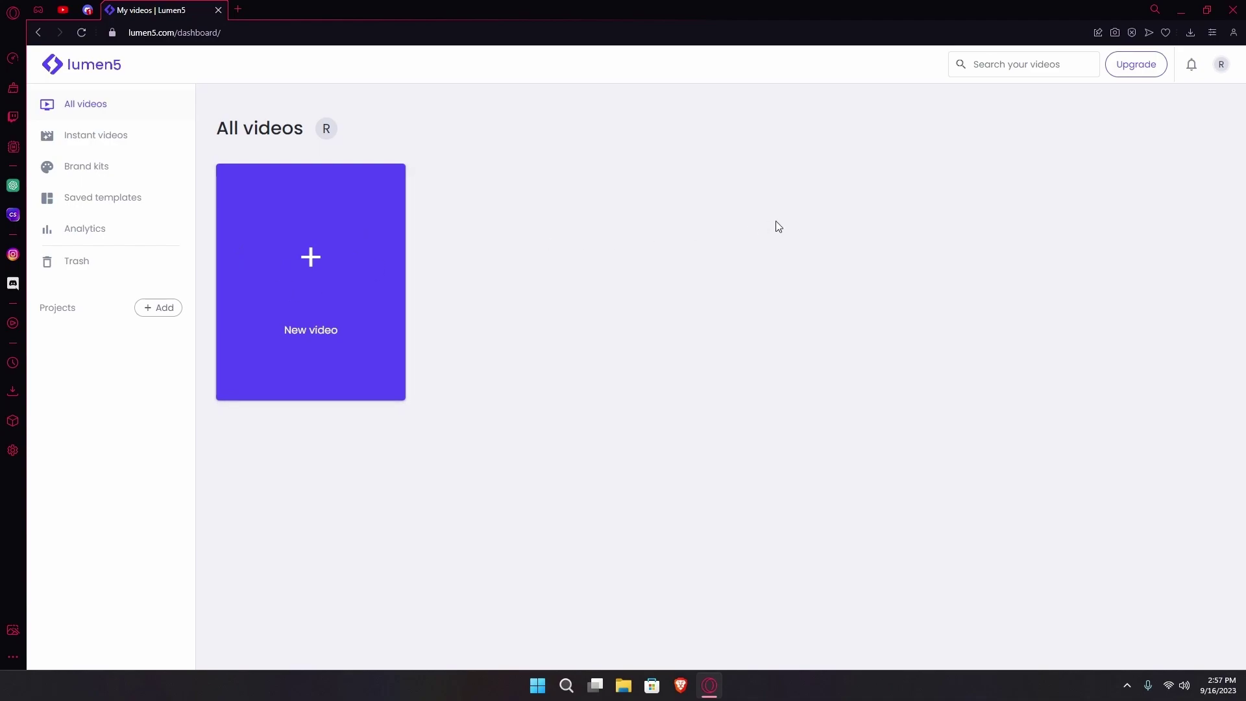
# Check search, notifications, the account menu and Instant videos, then start a New video.
pyautogui.click(1013, 63)
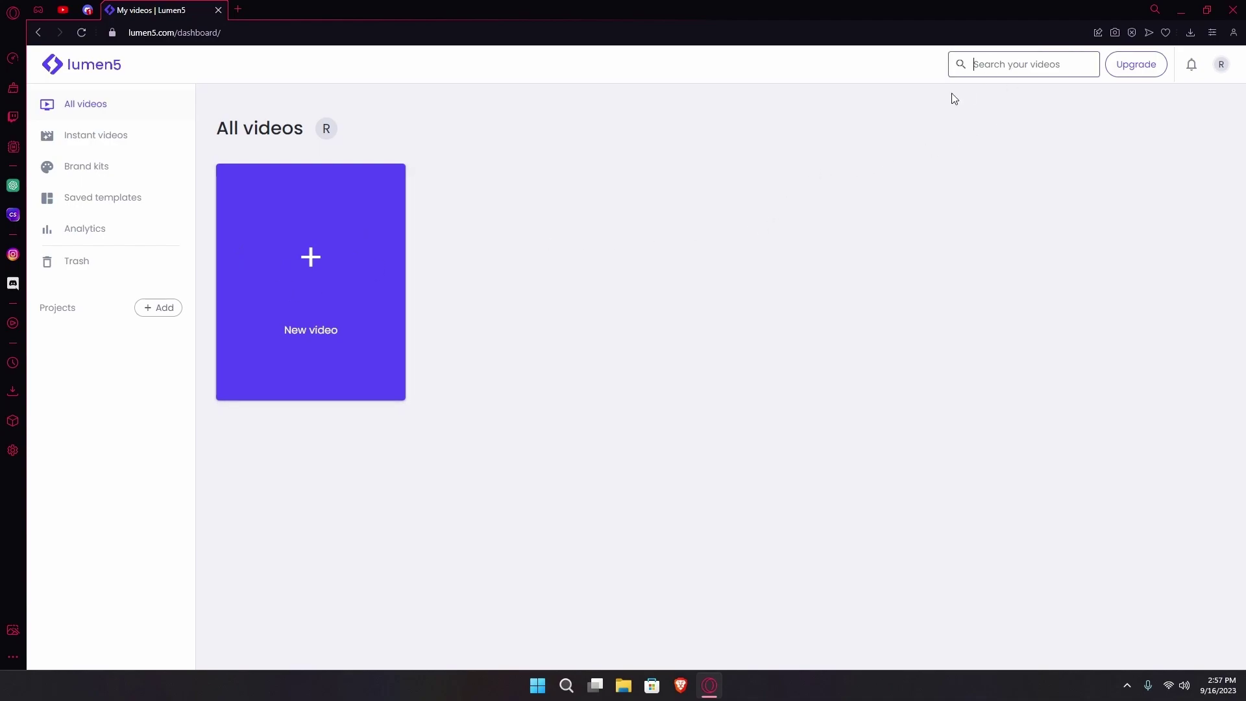
pyautogui.tripleClick(1123, 87)
pyautogui.click(1191, 65)
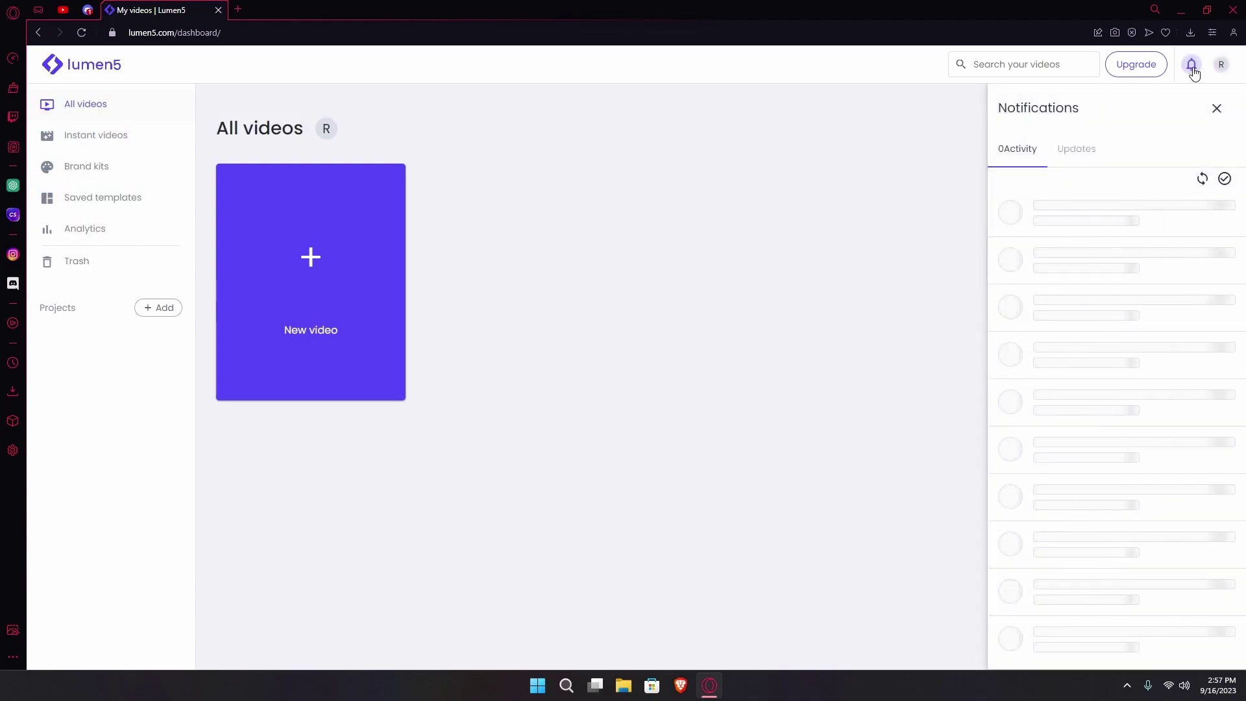
pyautogui.click(1220, 64)
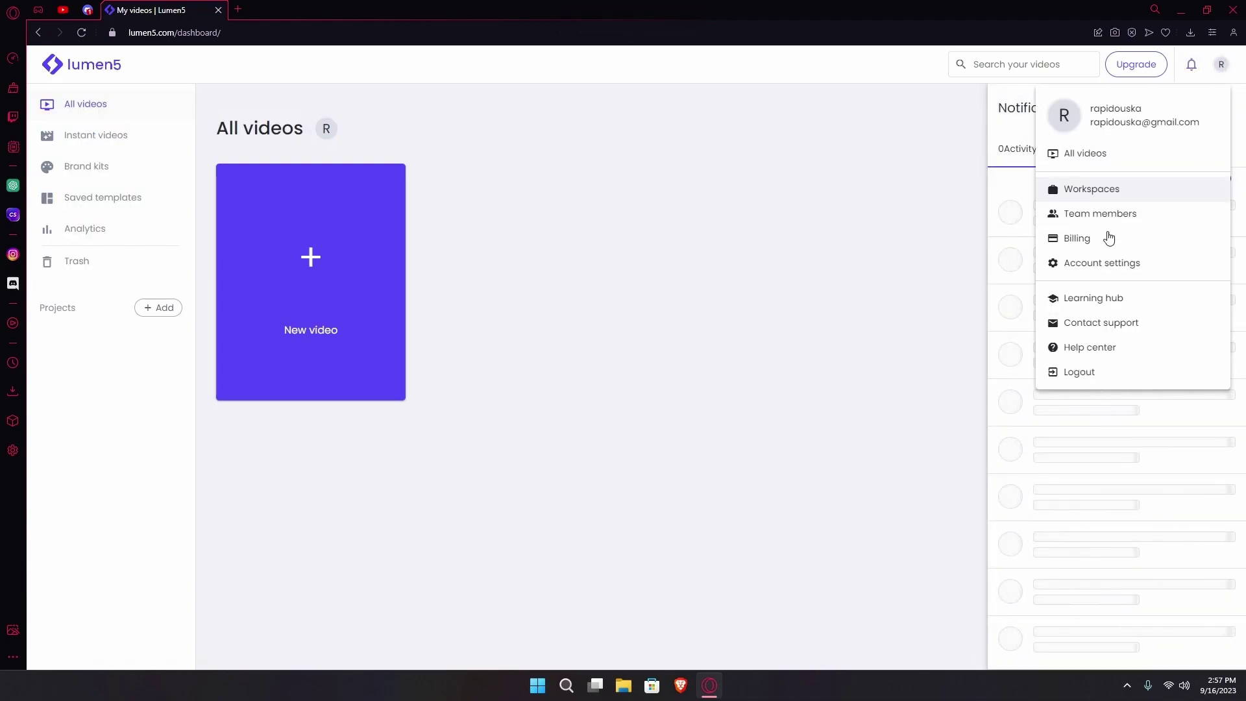
pyautogui.click(832, 235)
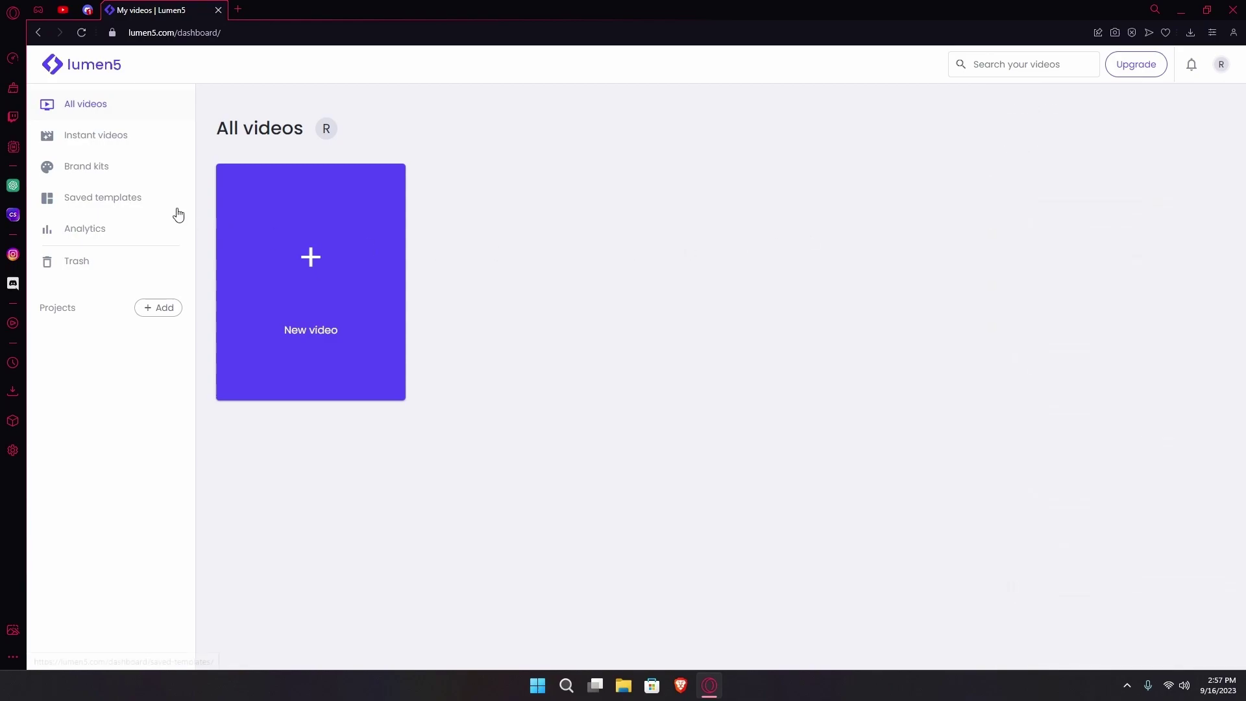
pyautogui.click(91, 150)
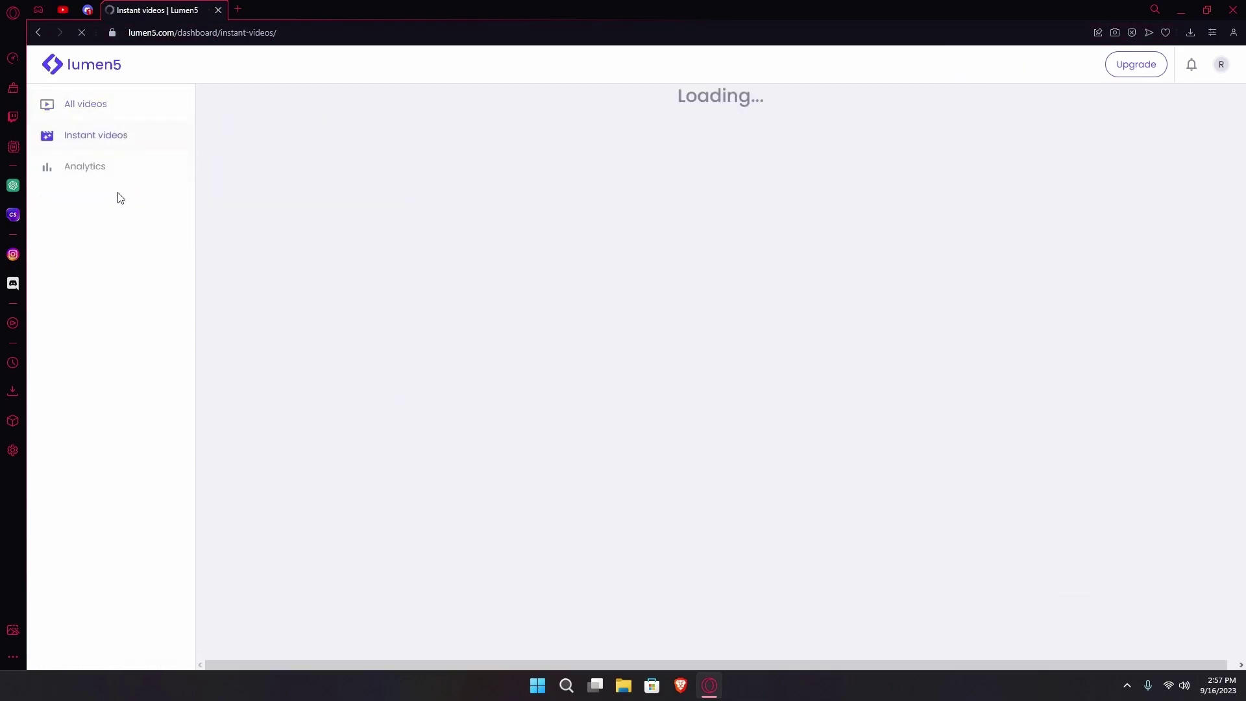
pyautogui.click(38, 32)
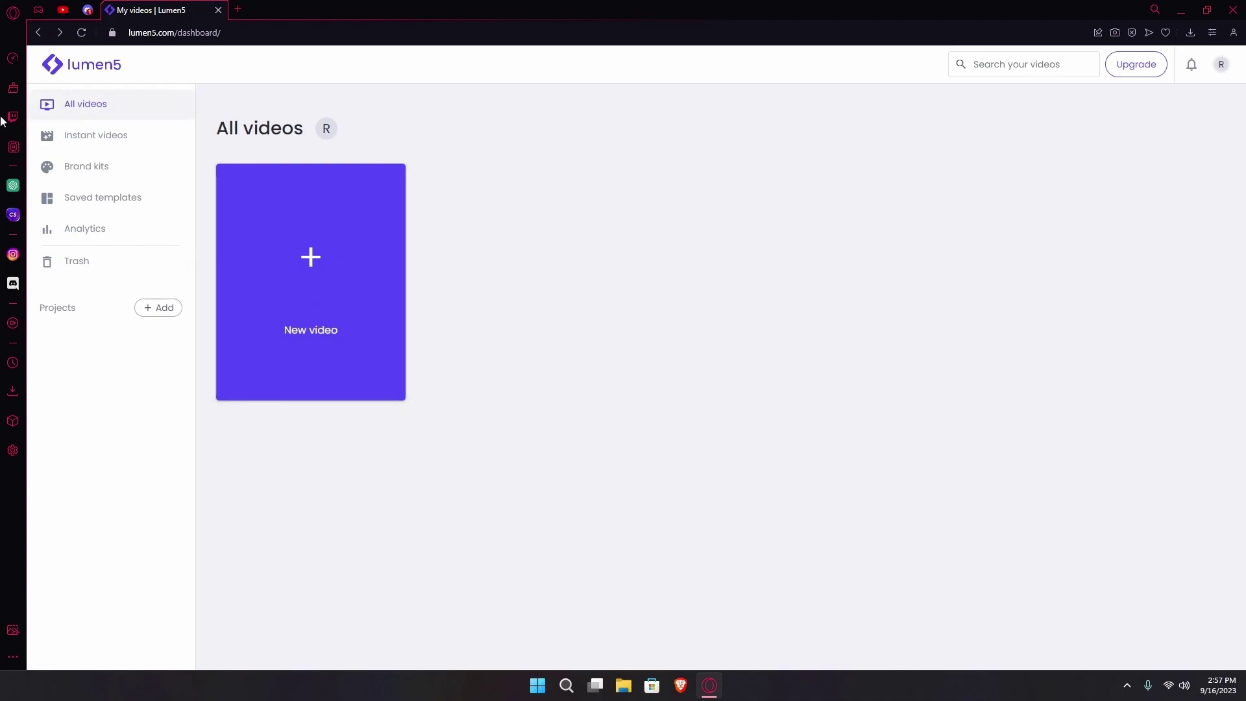
pyautogui.click(314, 266)
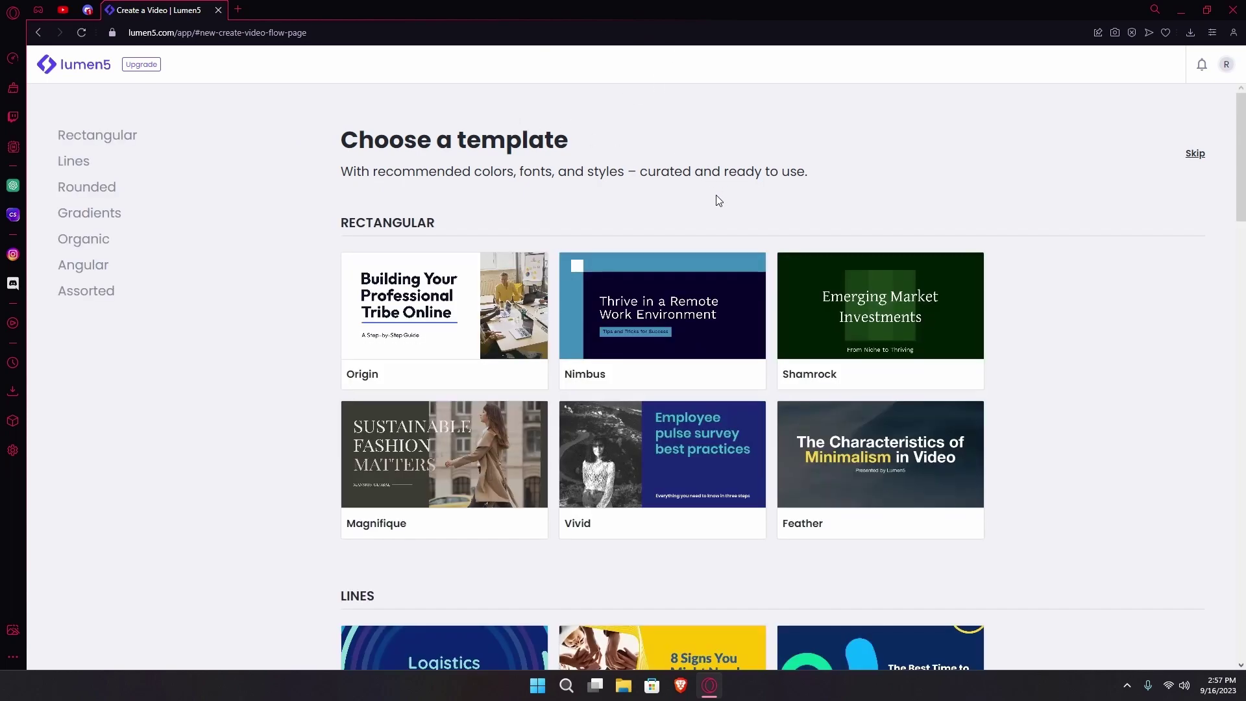
# Browse the templates and choose the Rounded Orbit template in 16:9 after previewing it.
pyautogui.scroll(-12, 640, 208)
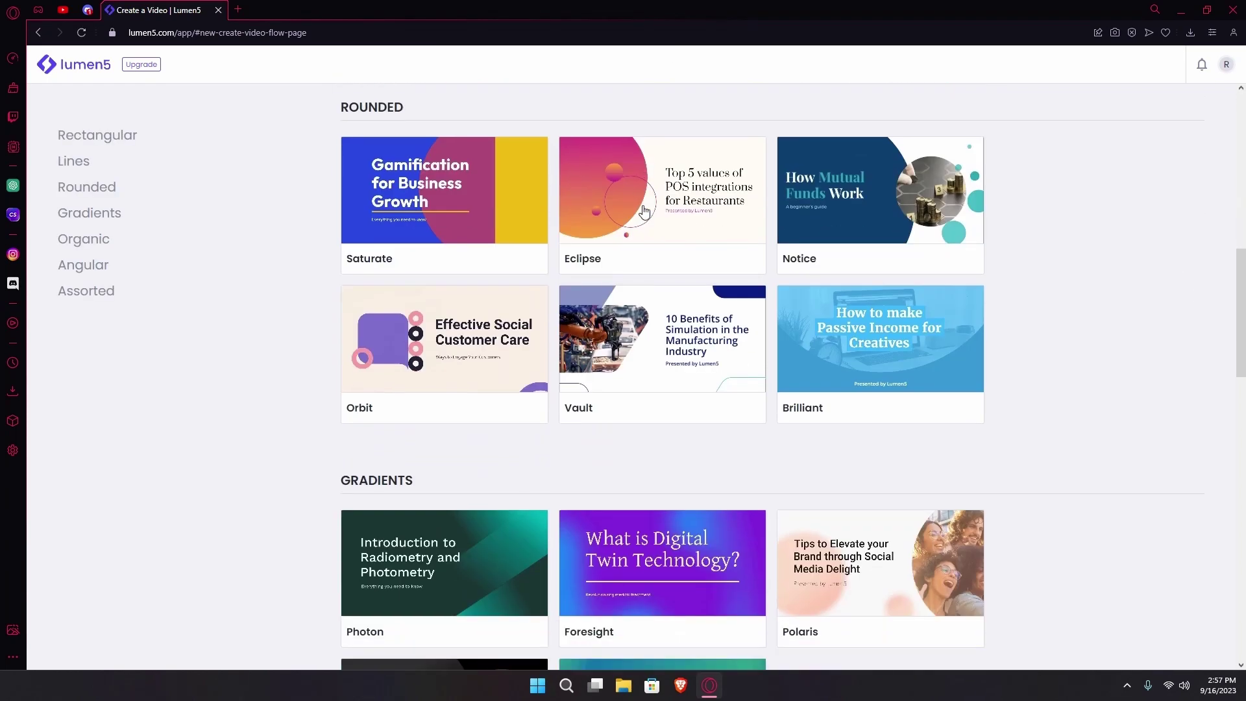
pyautogui.scroll(-3, 641, 209)
pyautogui.scroll(10, 642, 207)
pyautogui.scroll(3, 642, 211)
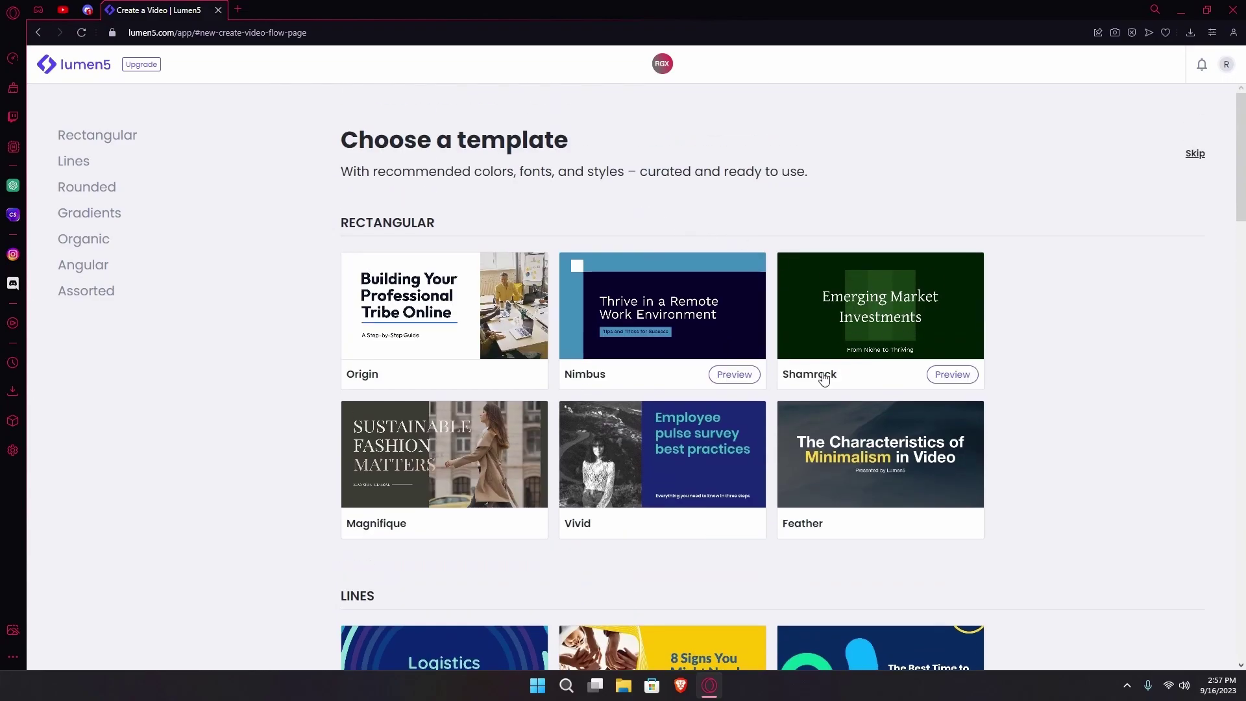
pyautogui.scroll(-5, 880, 387)
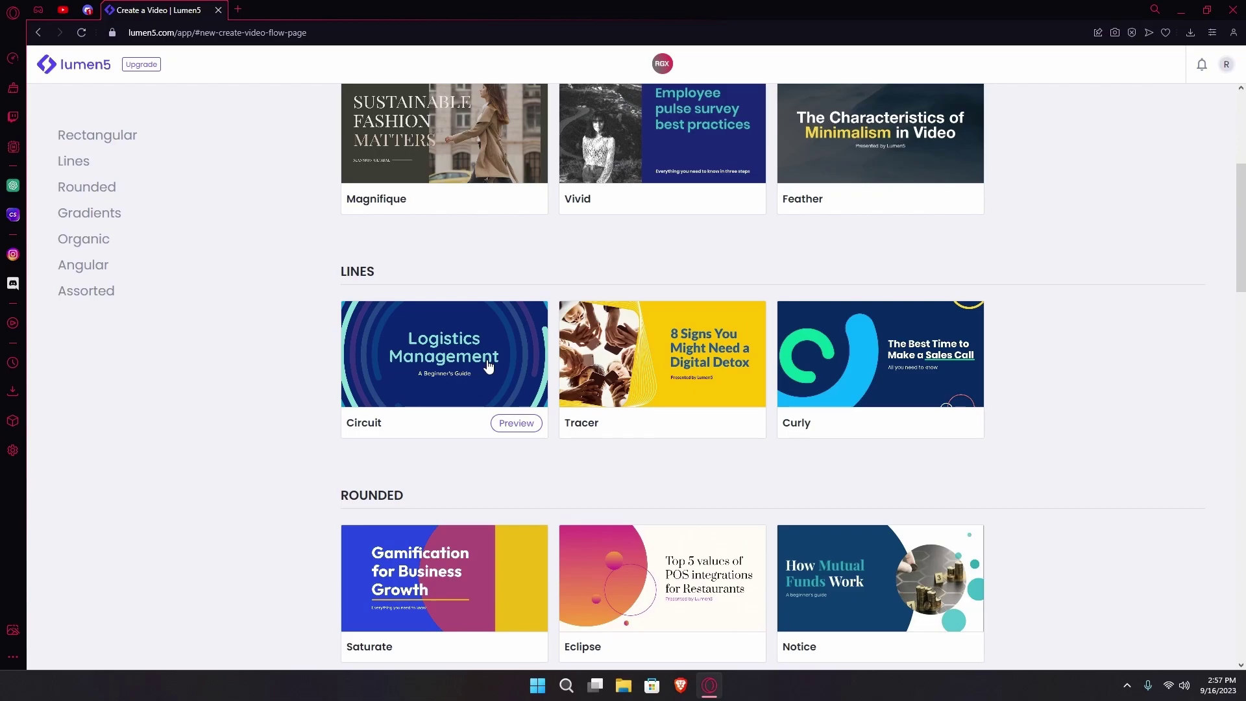
pyautogui.scroll(-5, 490, 354)
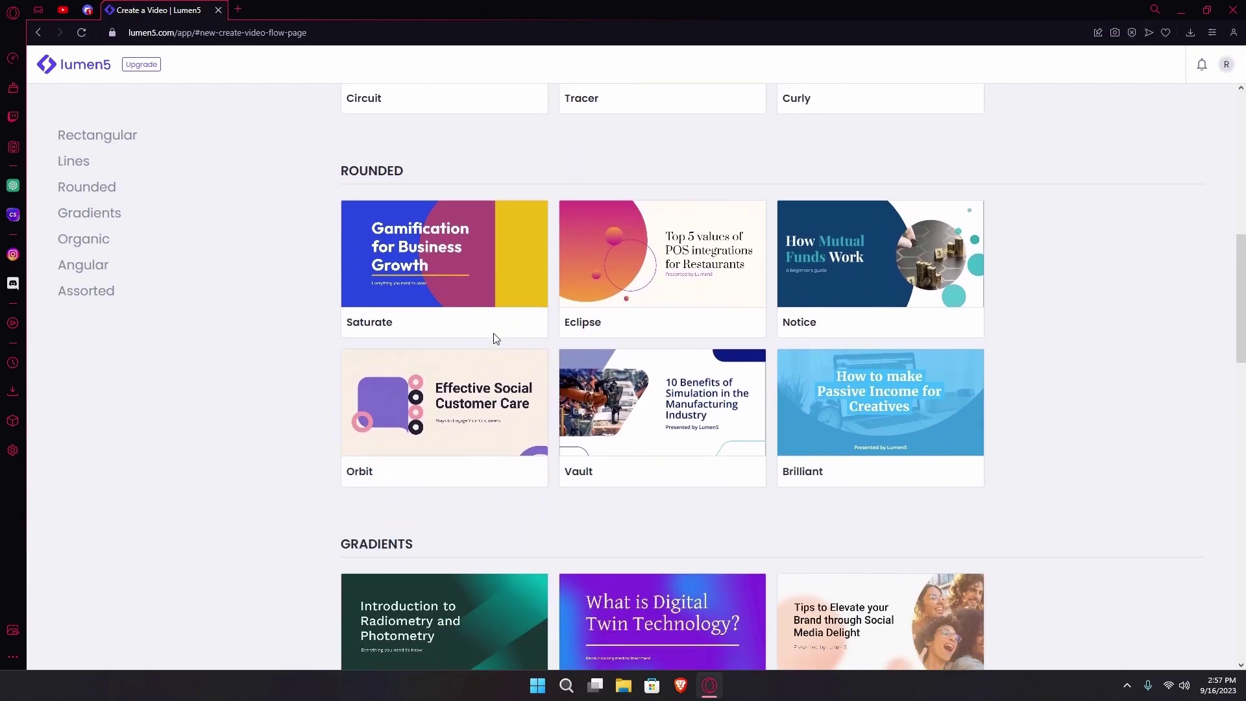
pyautogui.scroll(-3, 495, 338)
pyautogui.scroll(-4, 493, 339)
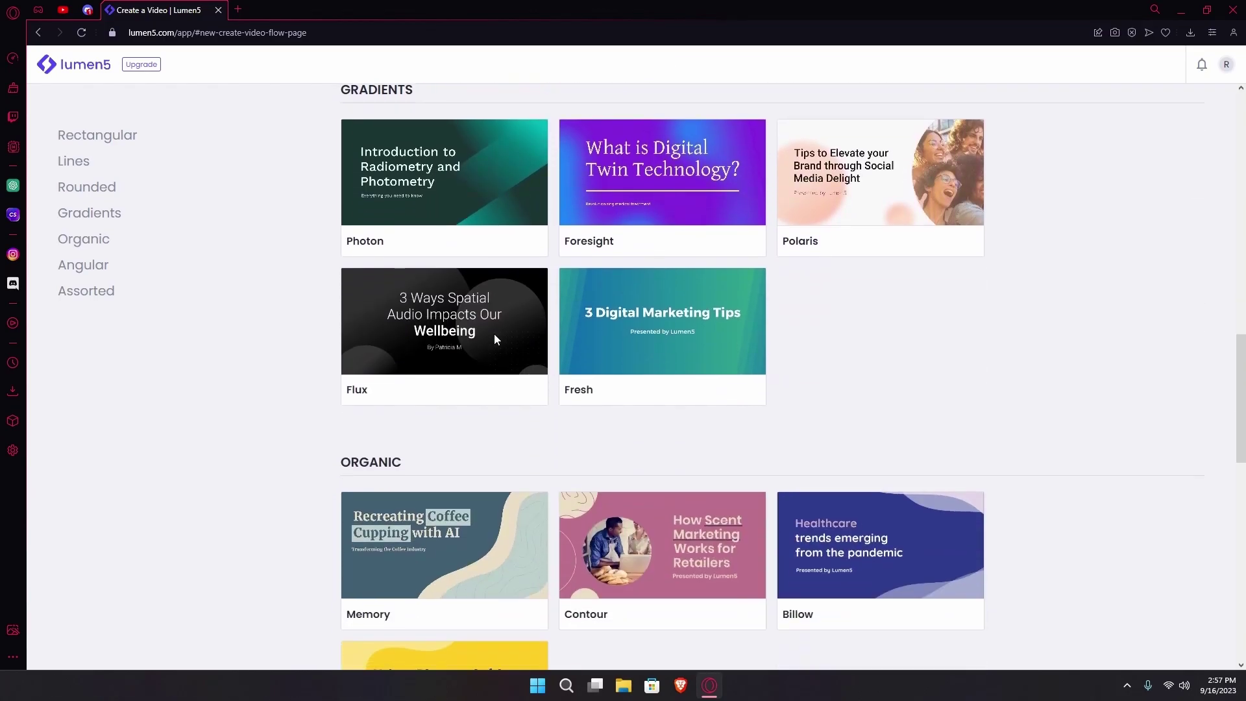
pyautogui.scroll(-3, 498, 340)
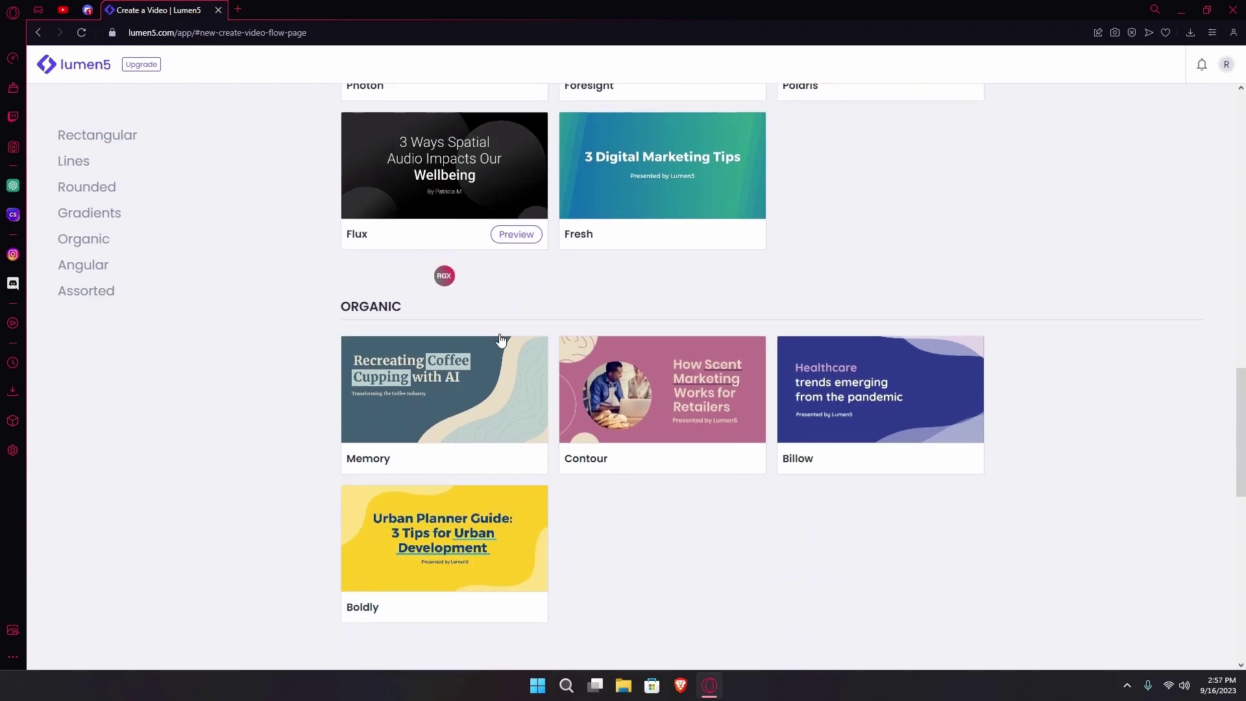
pyautogui.scroll(-6, 500, 339)
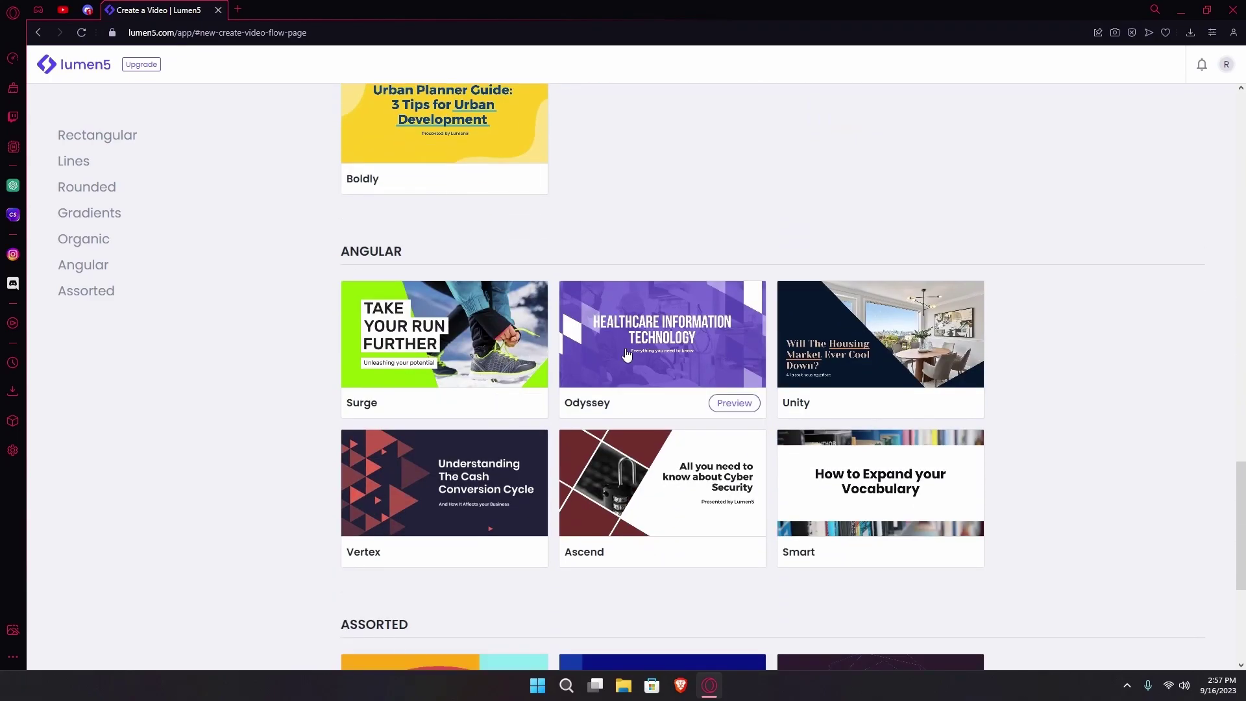
pyautogui.scroll(-5, 627, 354)
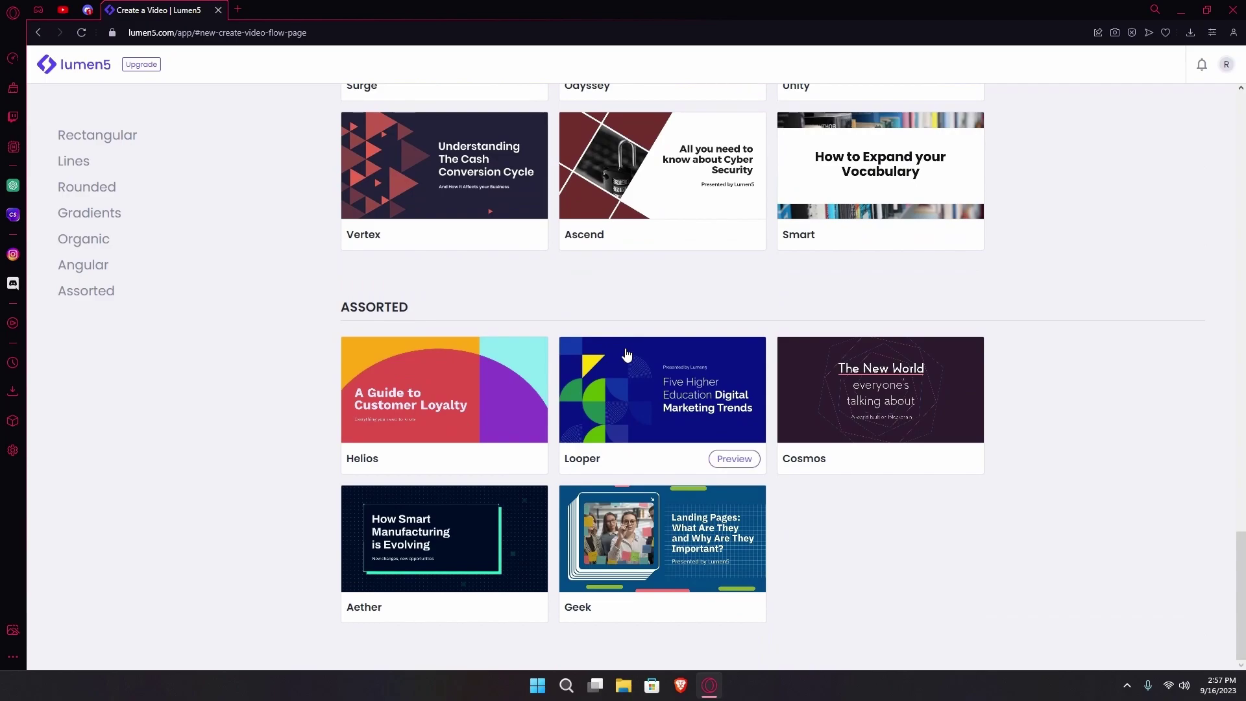
pyautogui.scroll(14, 690, 331)
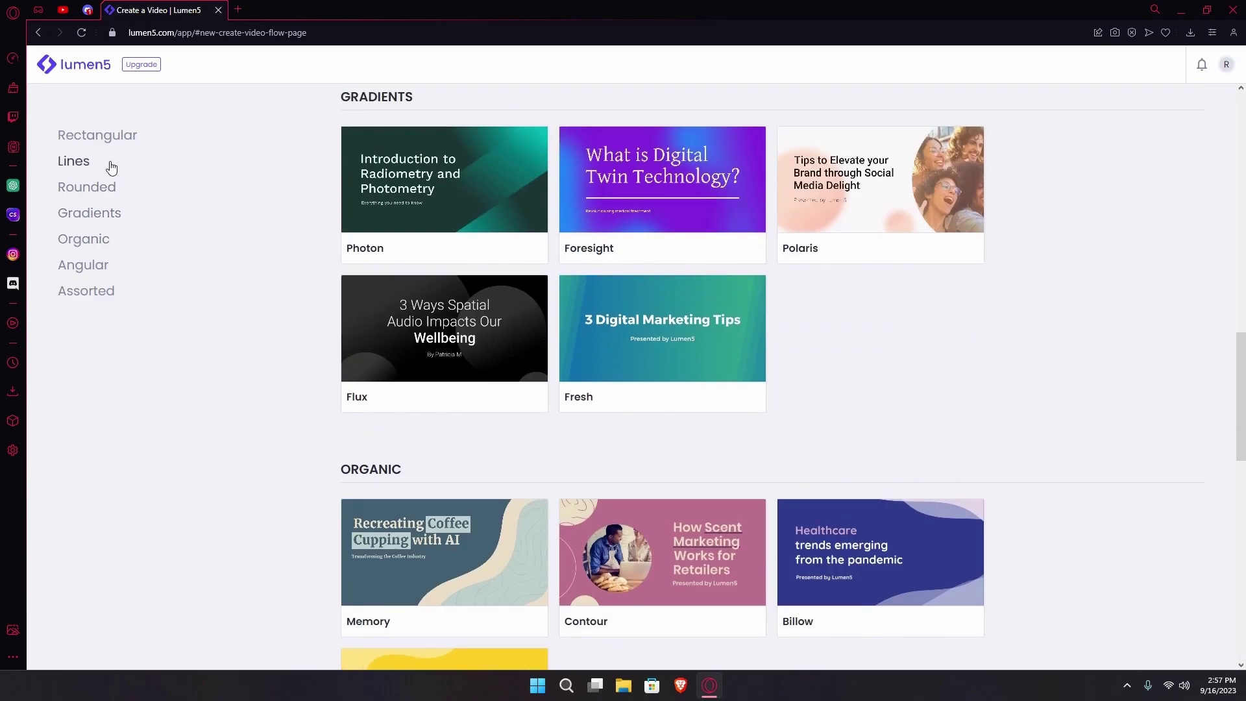
pyautogui.click(89, 194)
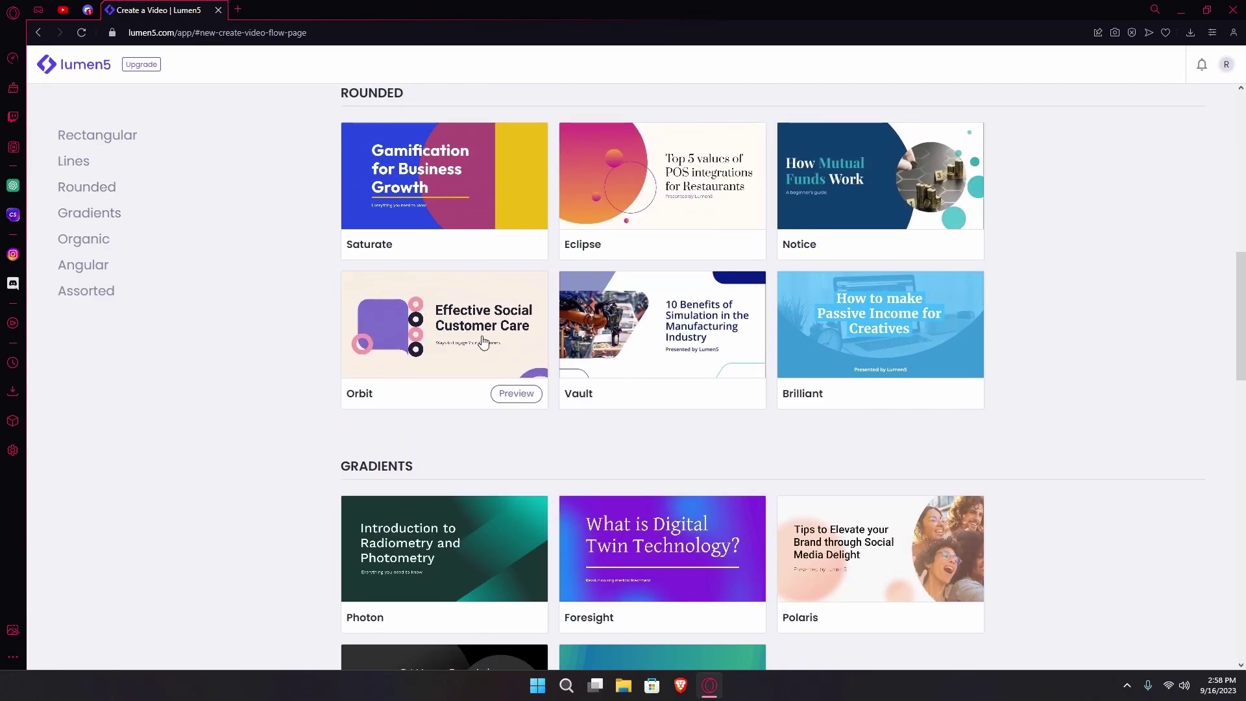
pyautogui.click(516, 393)
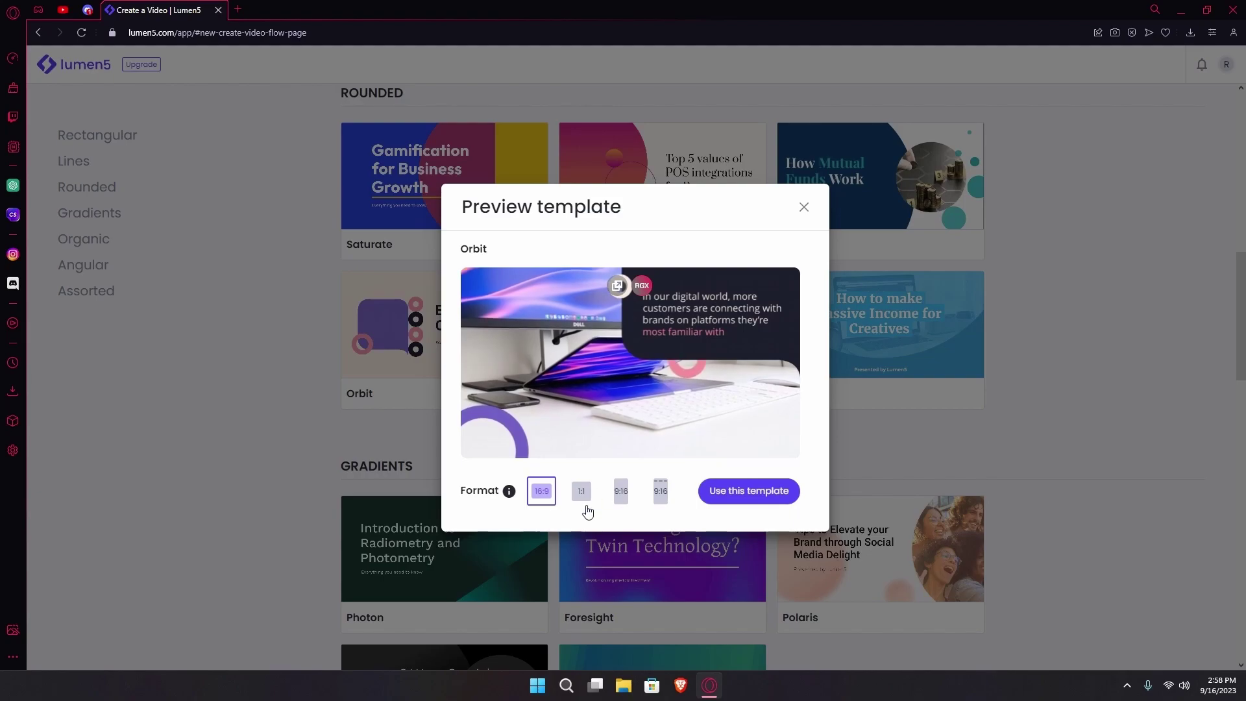
pyautogui.click(767, 501)
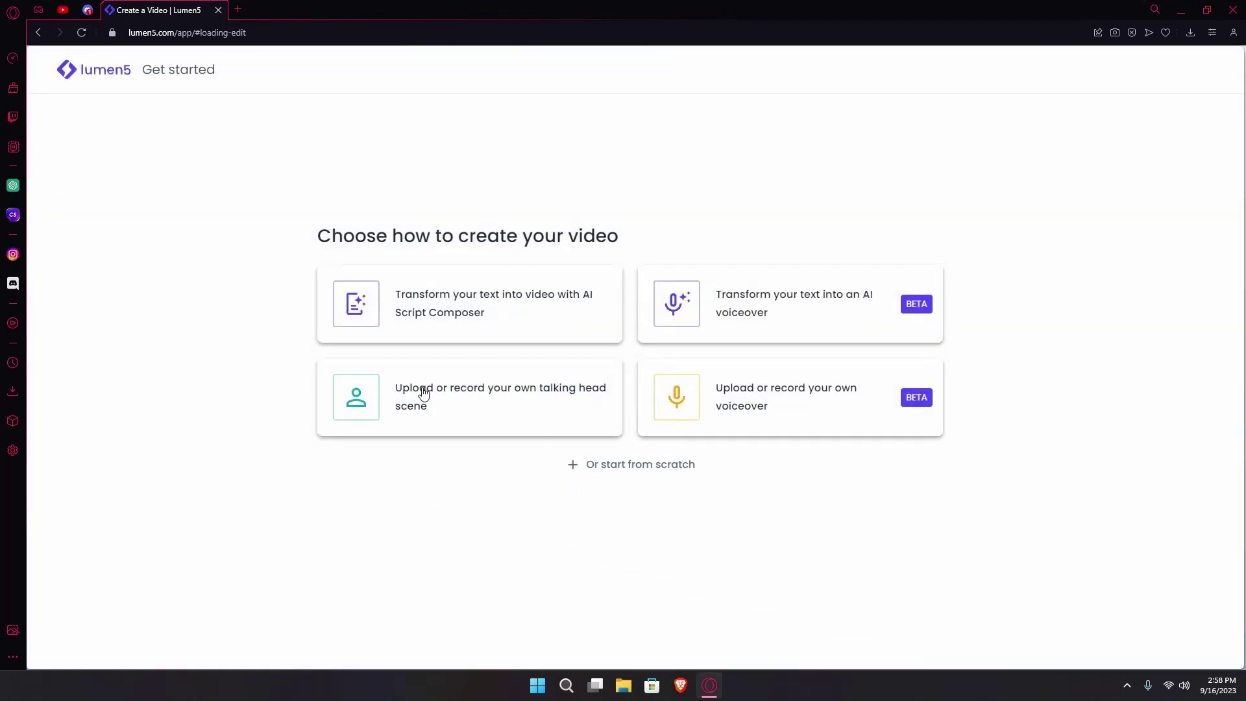
pyautogui.moveTo(460, 244); pyautogui.dragTo(358, 242)
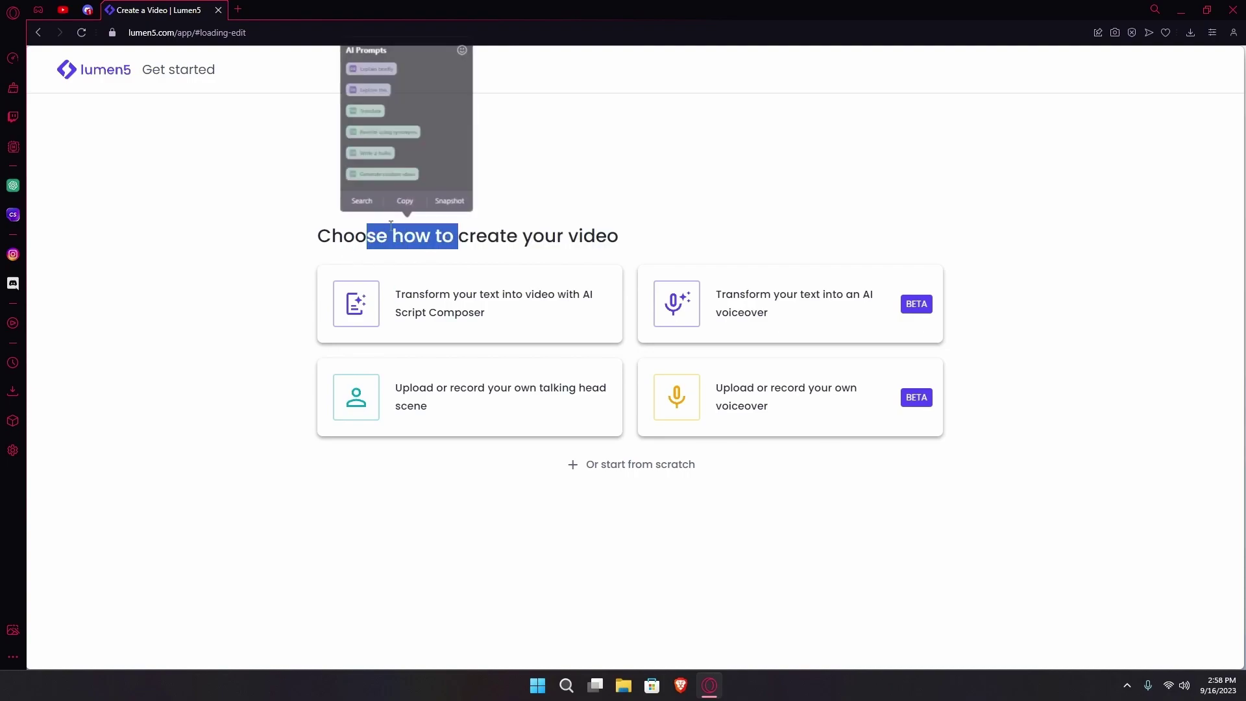
pyautogui.click(526, 240)
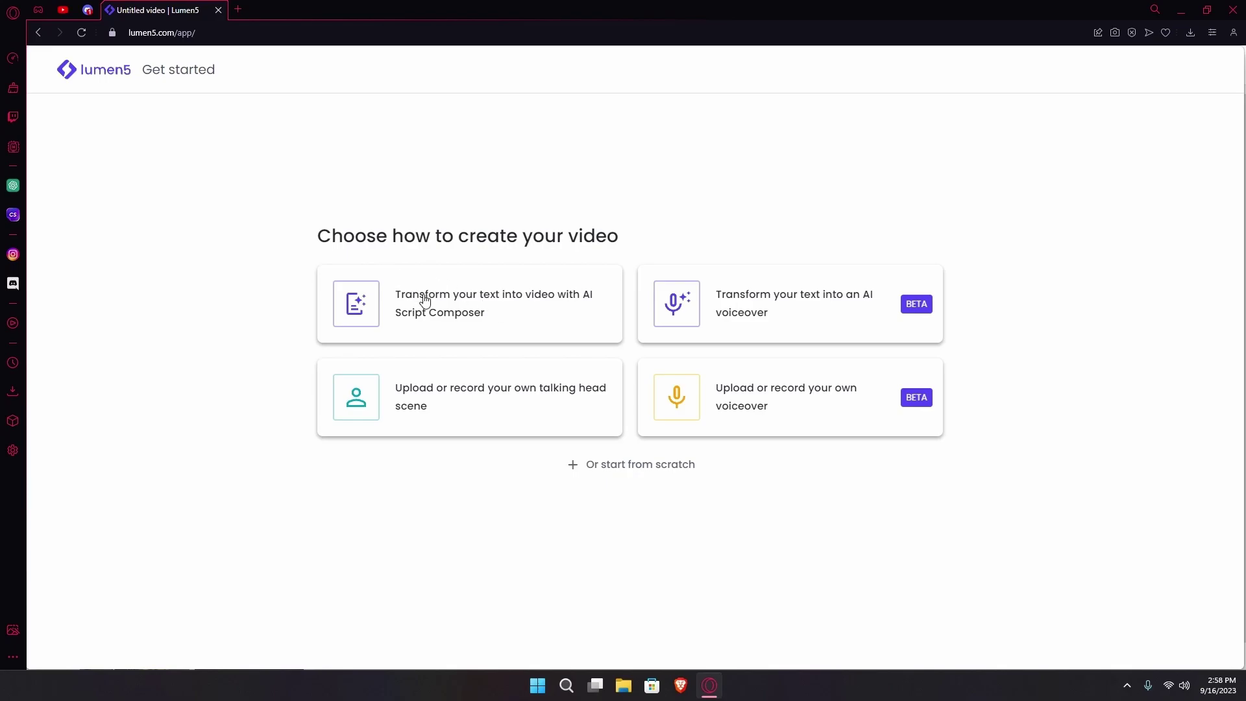
# Choose the AI text-to-video method and stay on the empty Add content page.
pyautogui.click(425, 300)
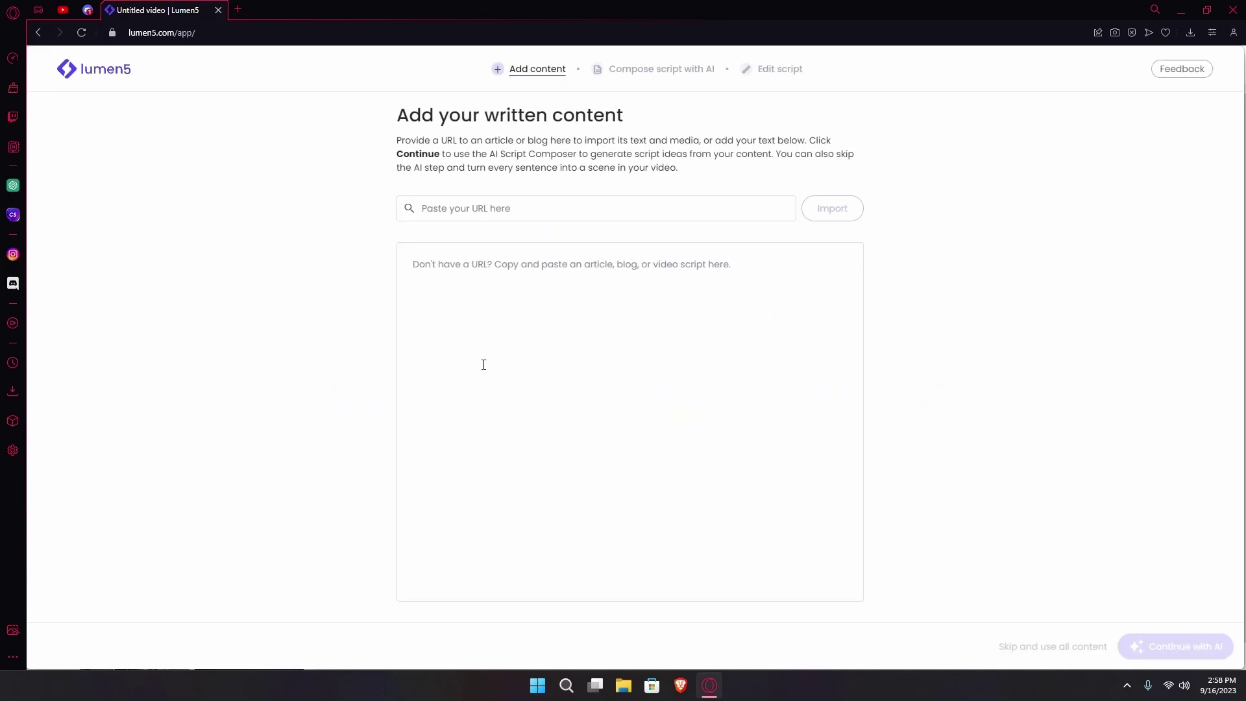
pyautogui.click(45, 40)
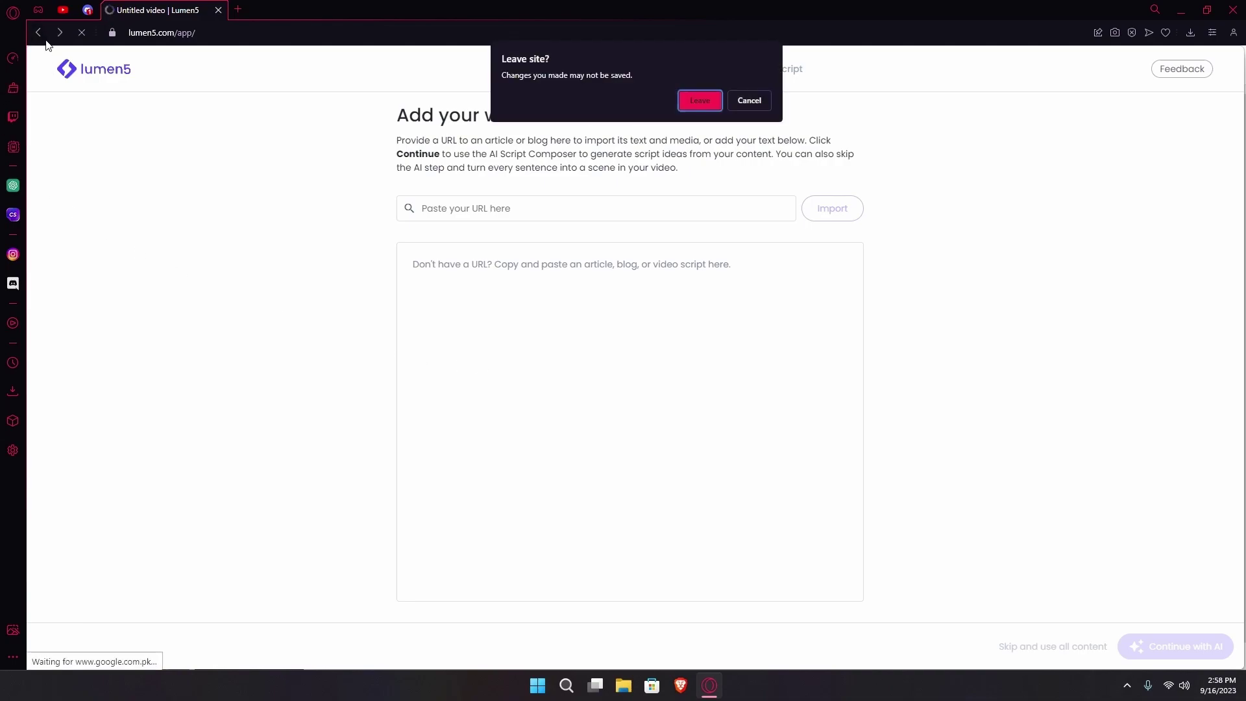
pyautogui.click(750, 99)
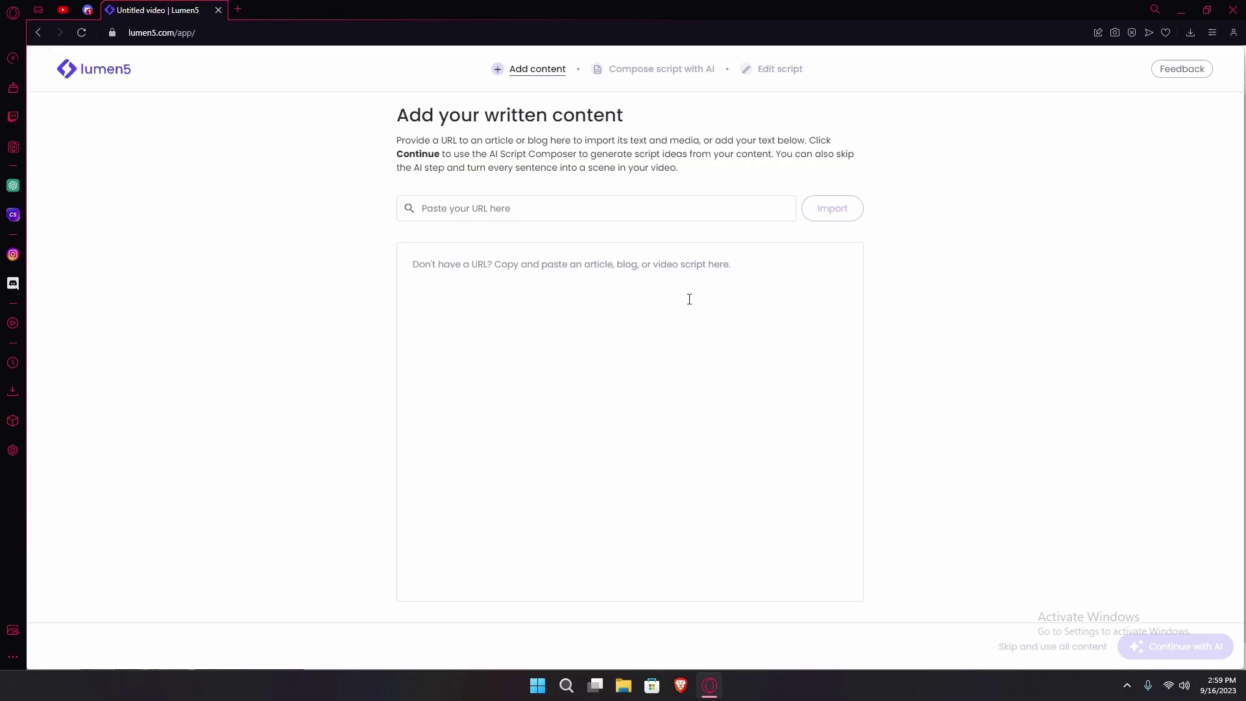
# Copy the AI explainer script from the ChatGPT conversation and paste it into Lumen5's text box.
pyautogui.click(13, 185)
pyautogui.scroll(10, 227, 260)
pyautogui.scroll(6, 194, 259)
pyautogui.scroll(-4, 83, 226)
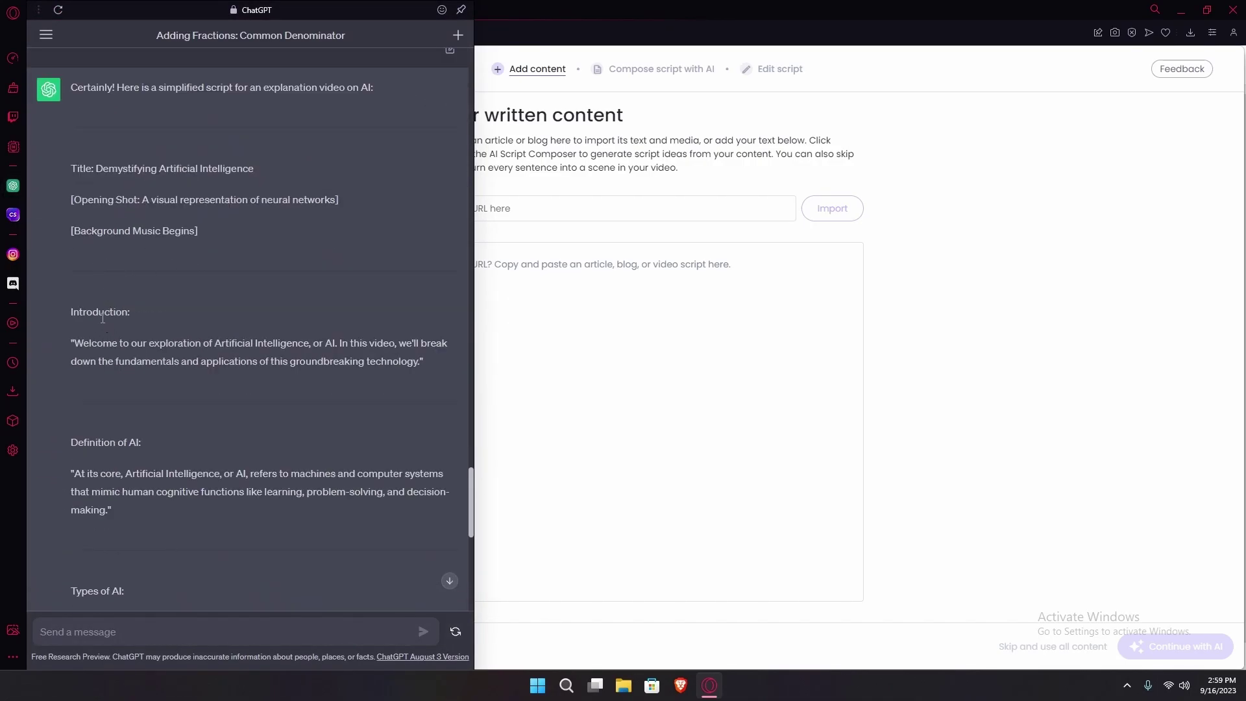
pyautogui.scroll(-2, 84, 272)
pyautogui.moveTo(72, 206); pyautogui.dragTo(281, 514)
pyautogui.click(684, 373)
pyautogui.hotkey('ctrl', 'v')
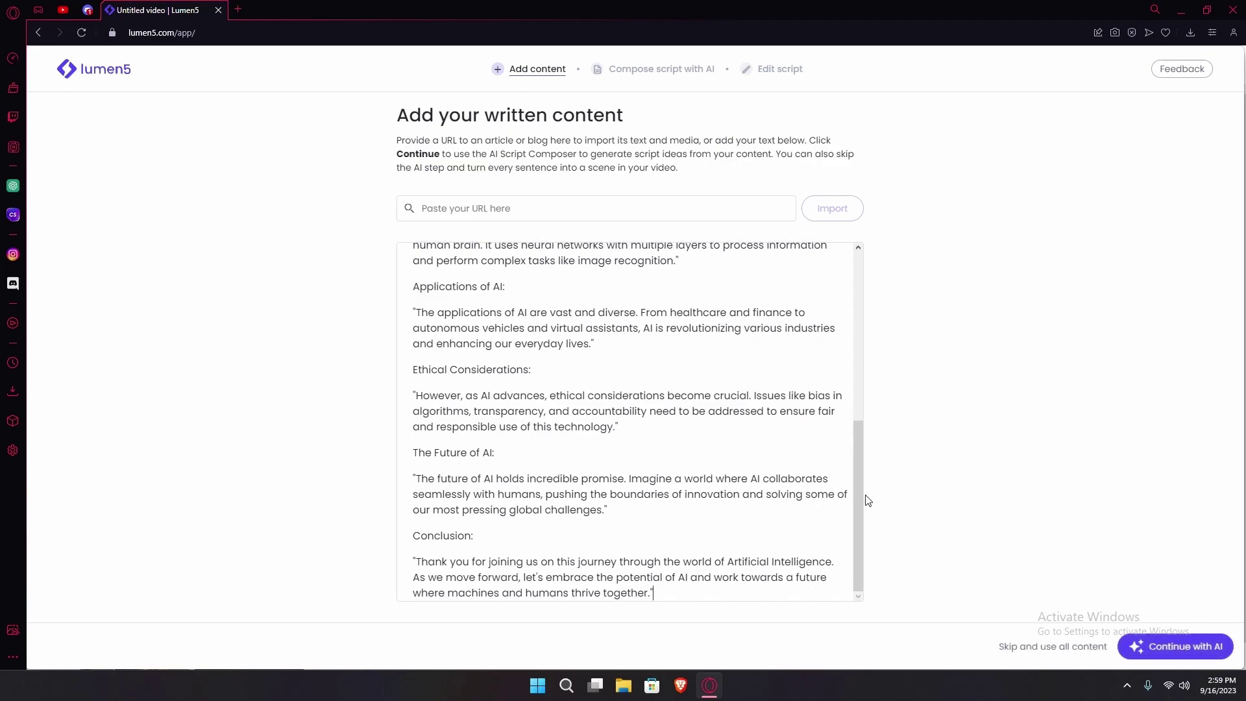
# Send the pasted script to the AI composer and dismiss the Upgrade to Basic offer.
pyautogui.click(1191, 646)
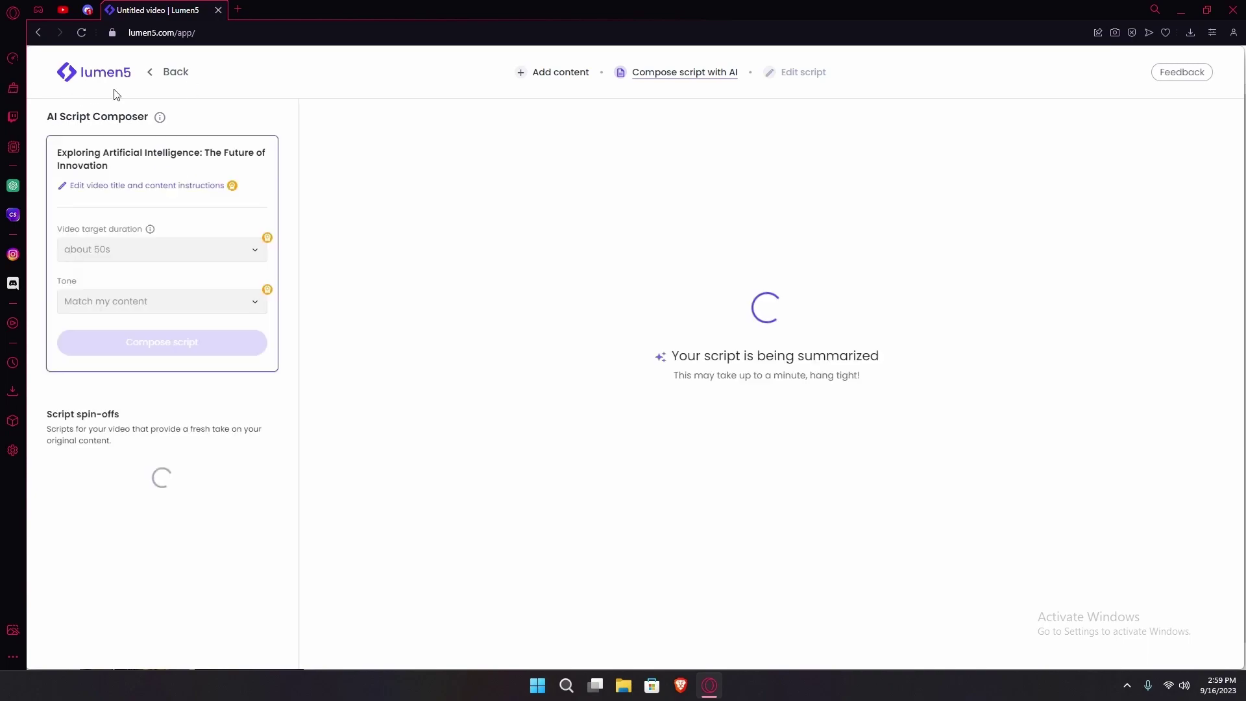
pyautogui.click(244, 249)
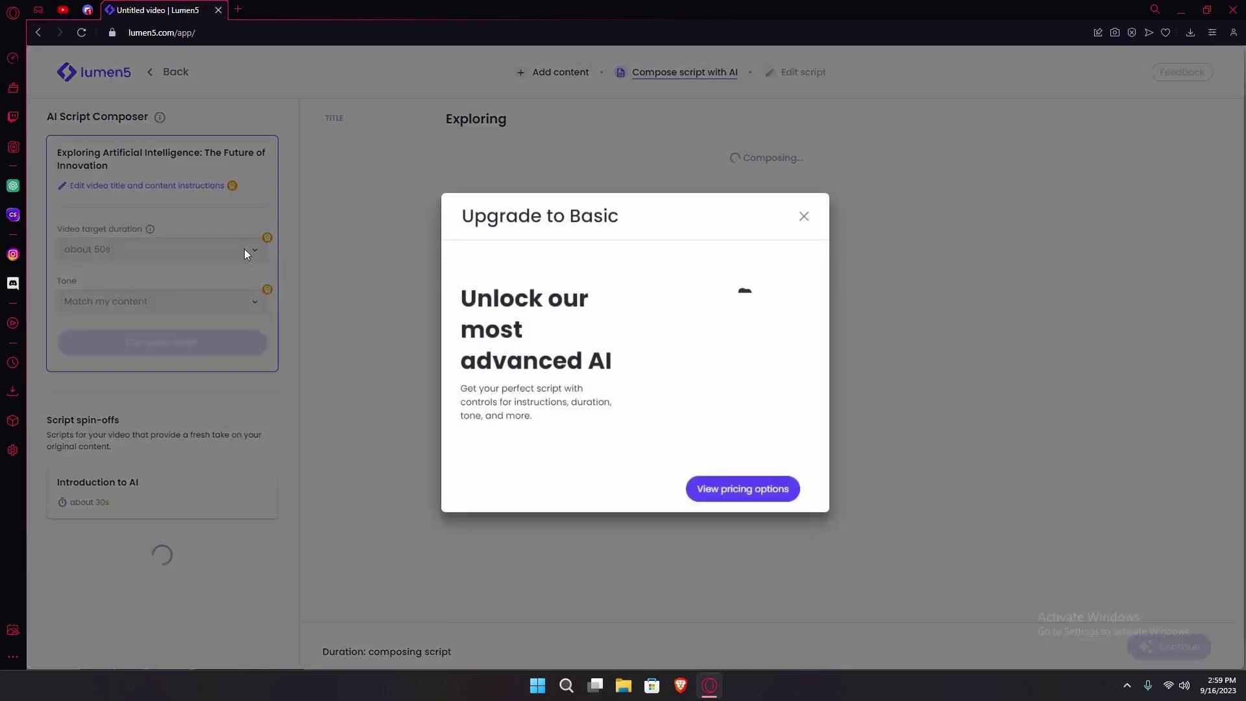
pyautogui.click(804, 222)
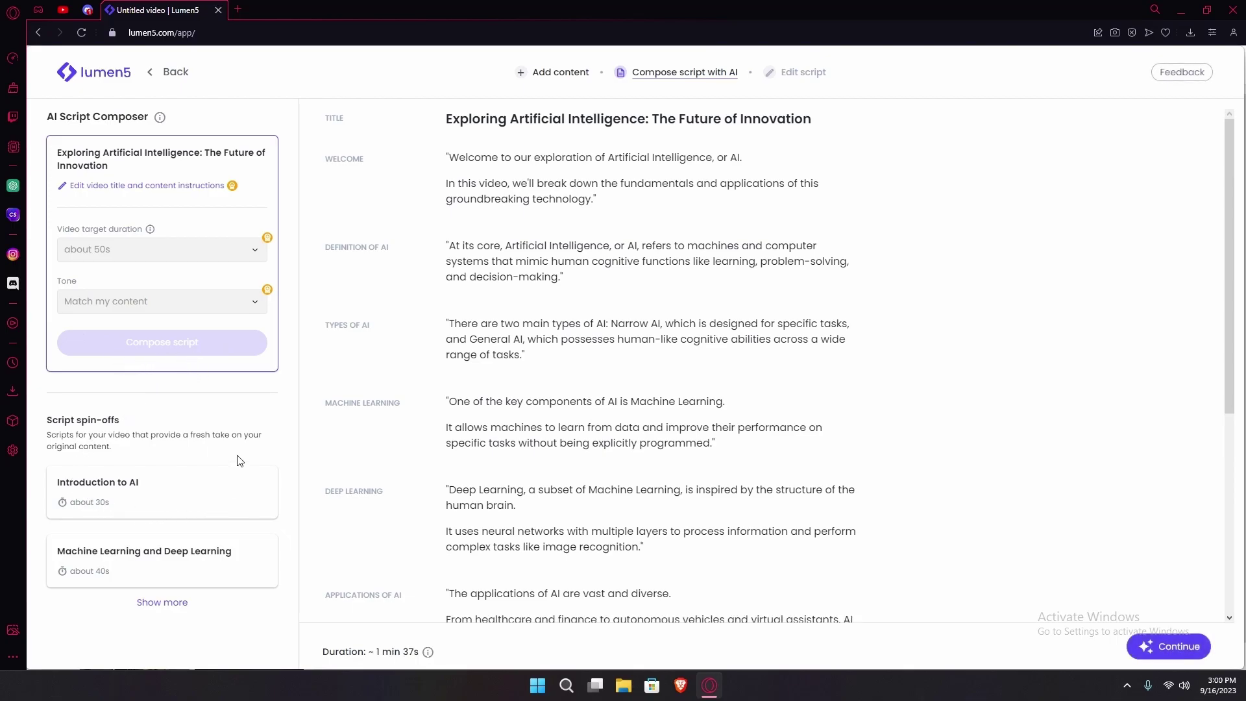
# Expand the Script spin-off suggestions and review the composed 'Exploring Artificial Intelligence' script.
pyautogui.moveTo(62, 421); pyautogui.dragTo(120, 422)
pyautogui.click(161, 603)
pyautogui.scroll(-5, 195, 519)
pyautogui.scroll(2, 170, 521)
pyautogui.scroll(-2, 167, 495)
pyautogui.scroll(4, 166, 495)
pyautogui.scroll(-1, 650, 430)
pyautogui.scroll(-5, 655, 434)
pyautogui.scroll(6, 662, 439)
pyautogui.click(588, 257)
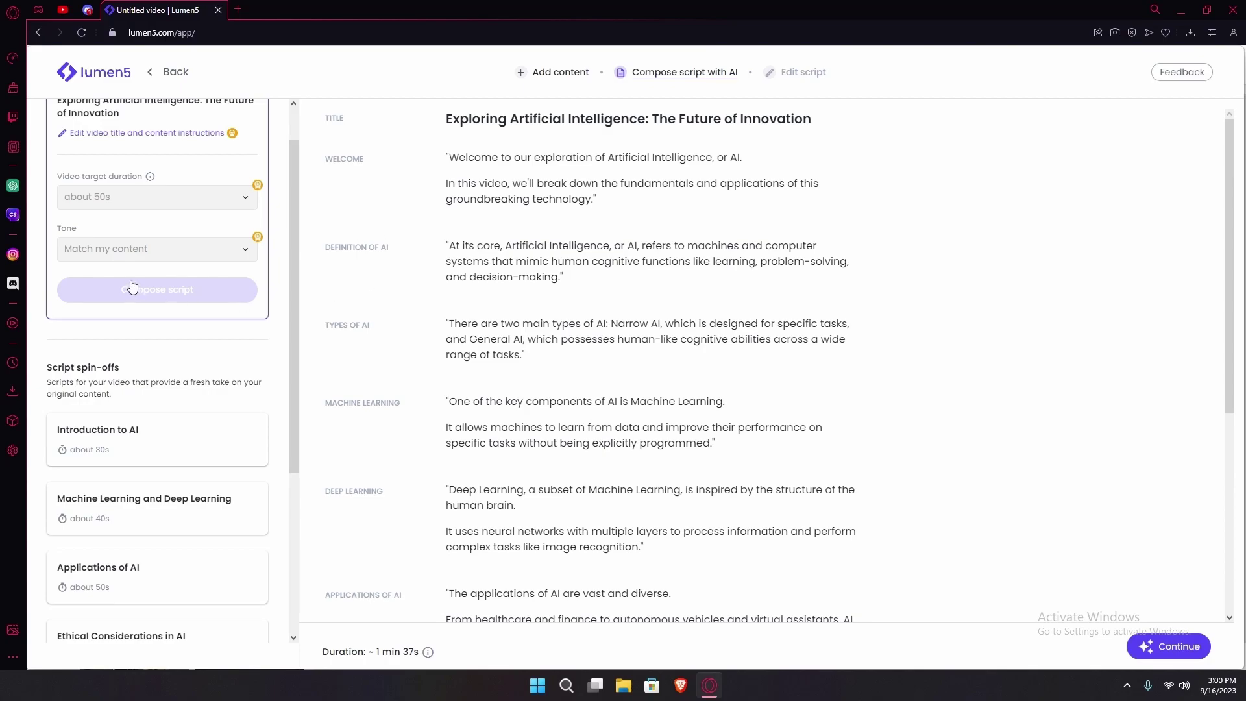
pyautogui.scroll(-2, 558, 440)
# Accept the composed script, look over its blocks on Edit script, and convert it to video.
pyautogui.click(1197, 650)
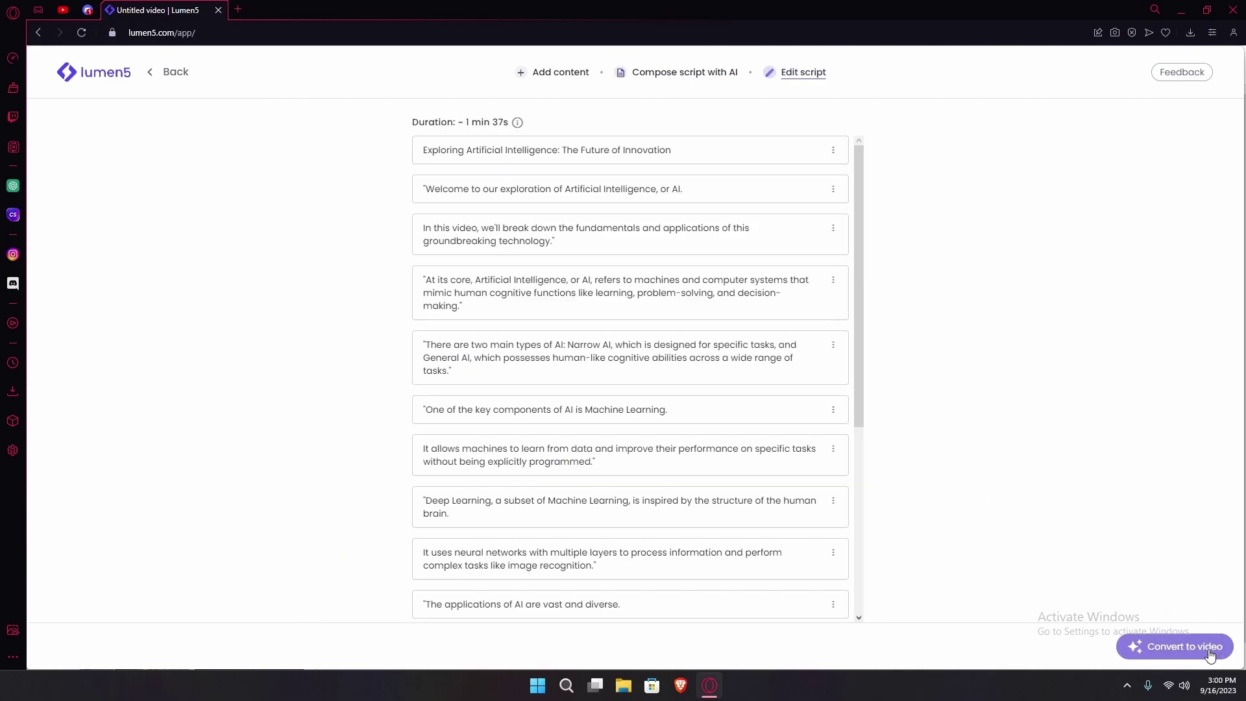
pyautogui.scroll(-4, 651, 369)
pyautogui.scroll(4, 651, 370)
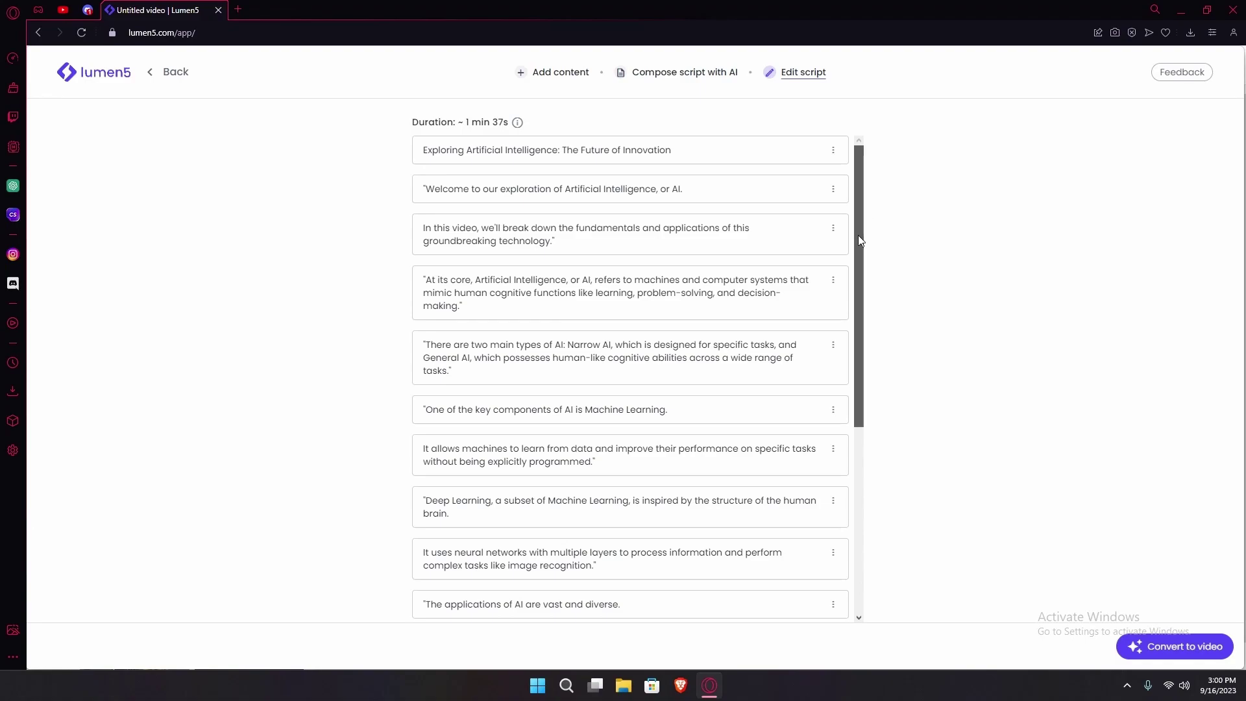
pyautogui.scroll(-1, 858, 235)
pyautogui.click(833, 245)
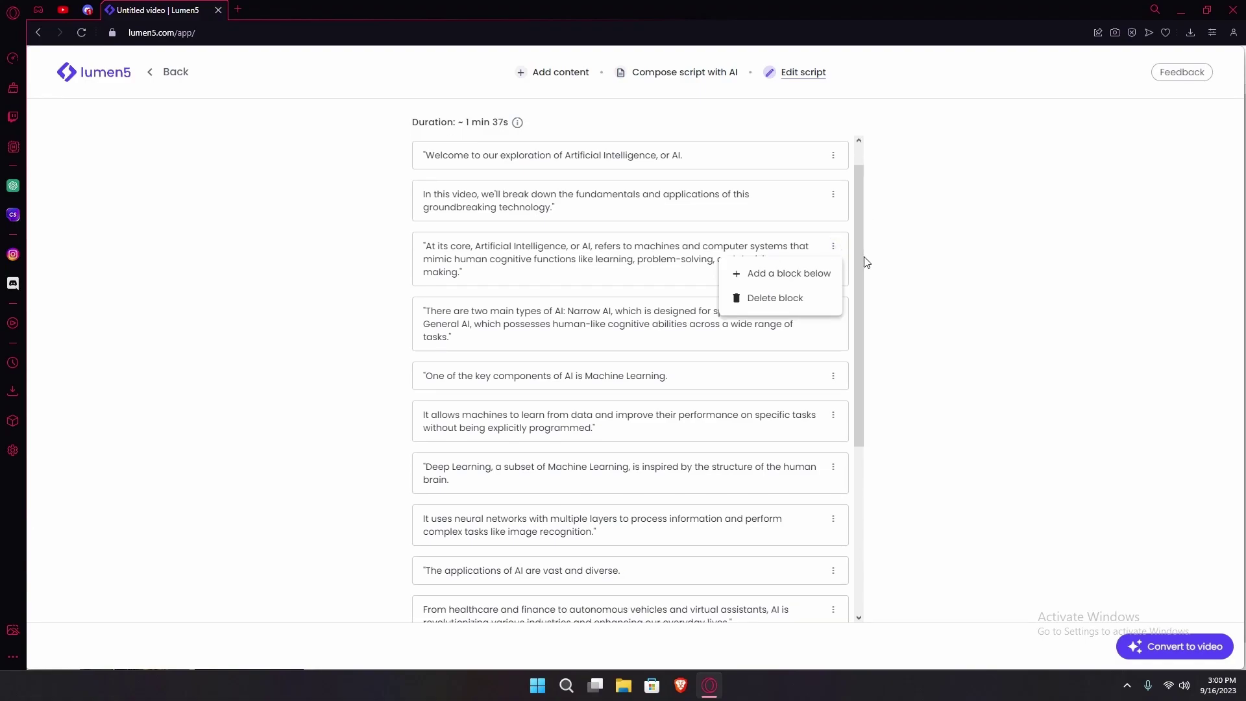
pyautogui.click(863, 256)
pyautogui.moveTo(862, 340); pyautogui.dragTo(874, 545)
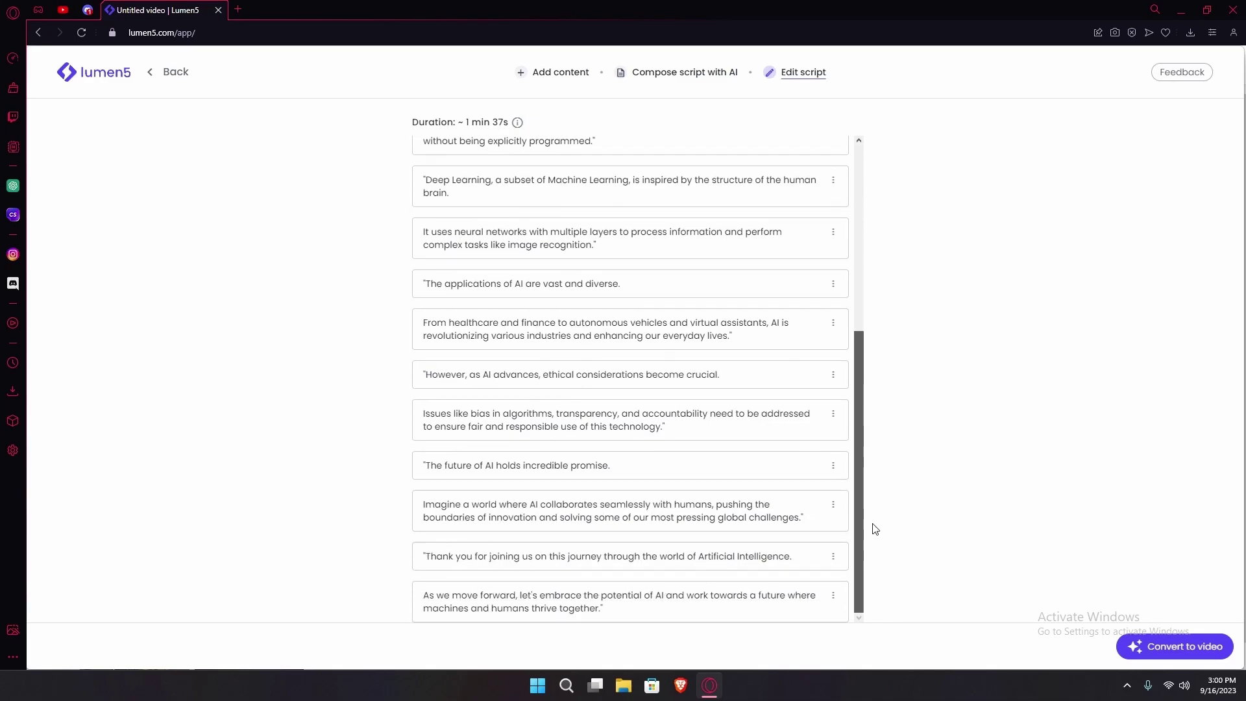
pyautogui.click(1155, 653)
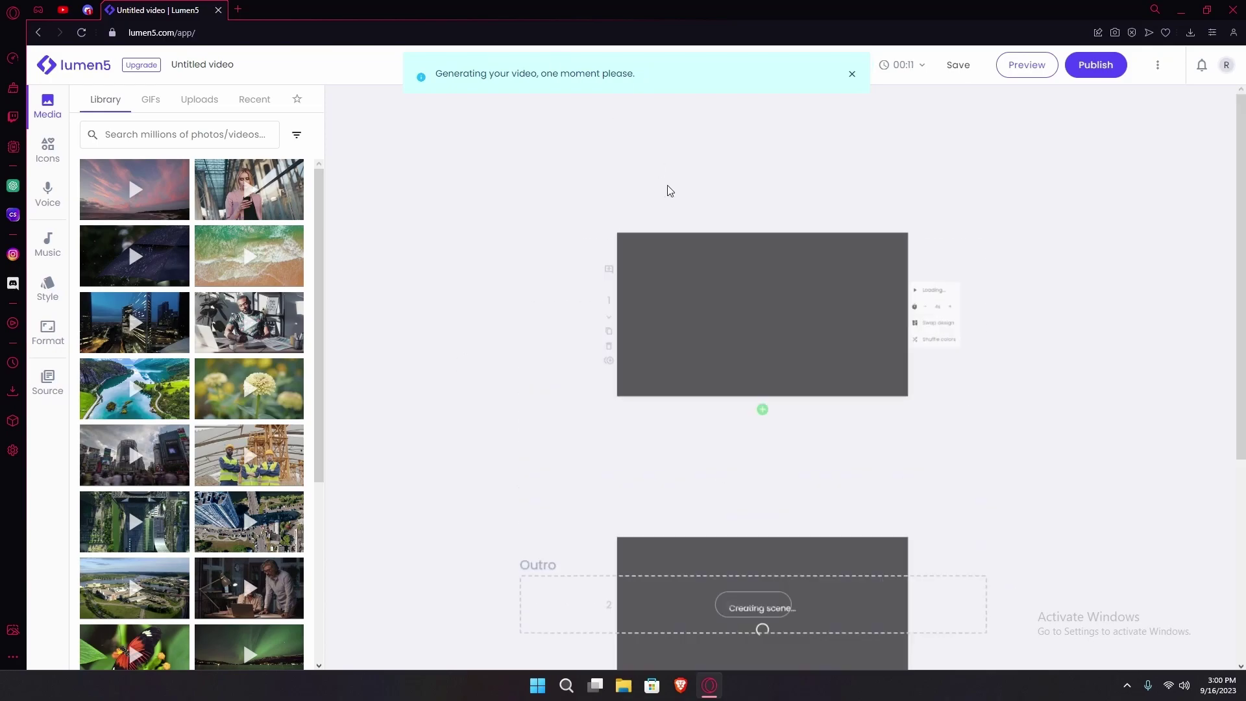
# Scroll through the generated scenes and back up to the Exploring Artificial Intelligence title scene.
pyautogui.scroll(-1, 587, 234)
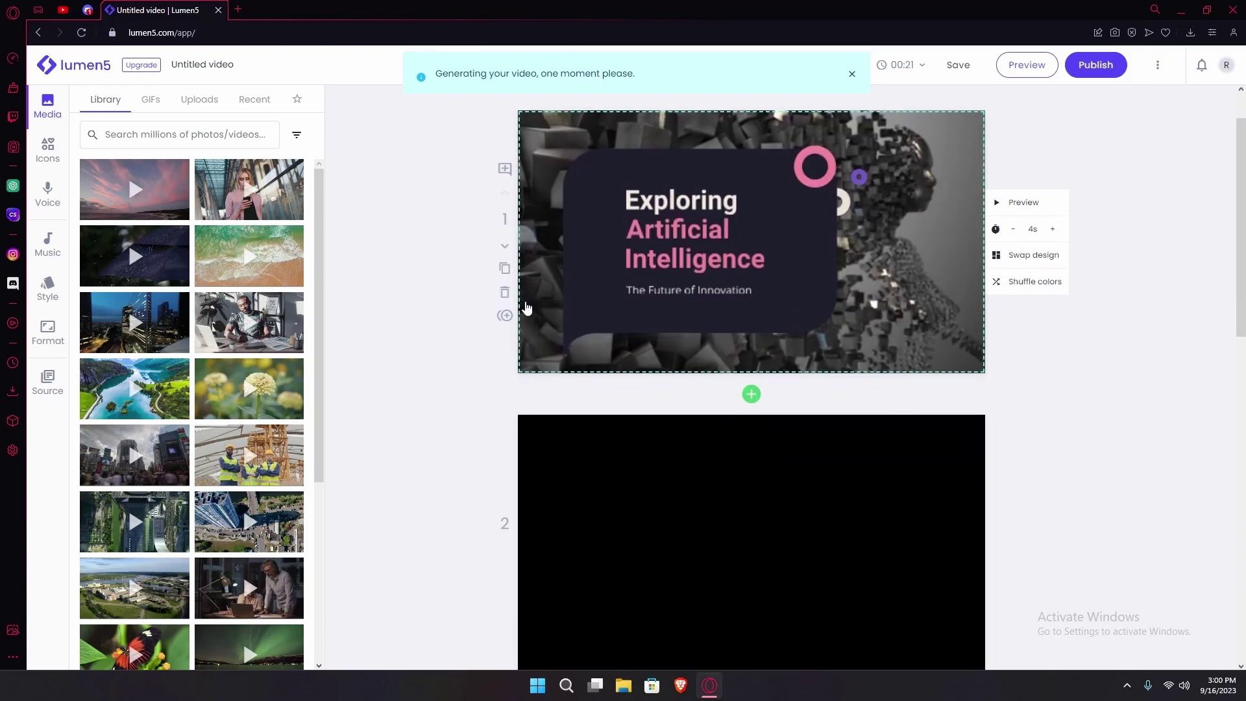
pyautogui.scroll(-5, 706, 313)
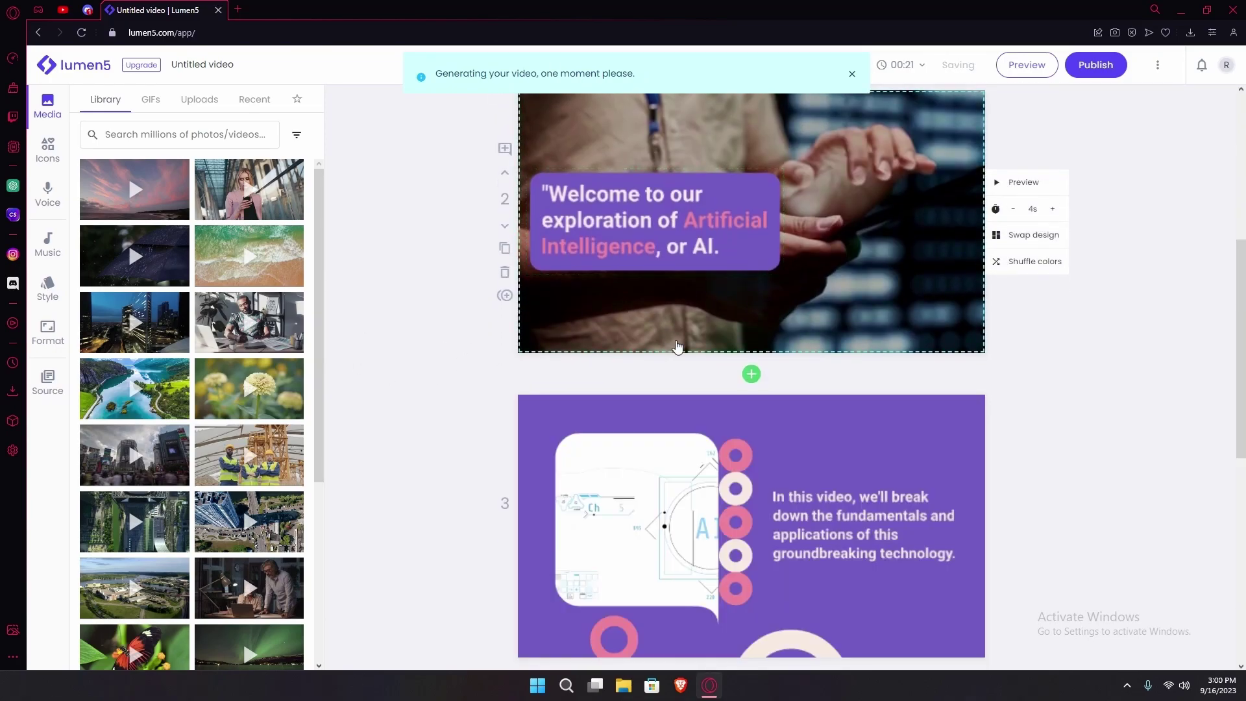
pyautogui.scroll(-4, 684, 353)
pyautogui.scroll(-4, 664, 348)
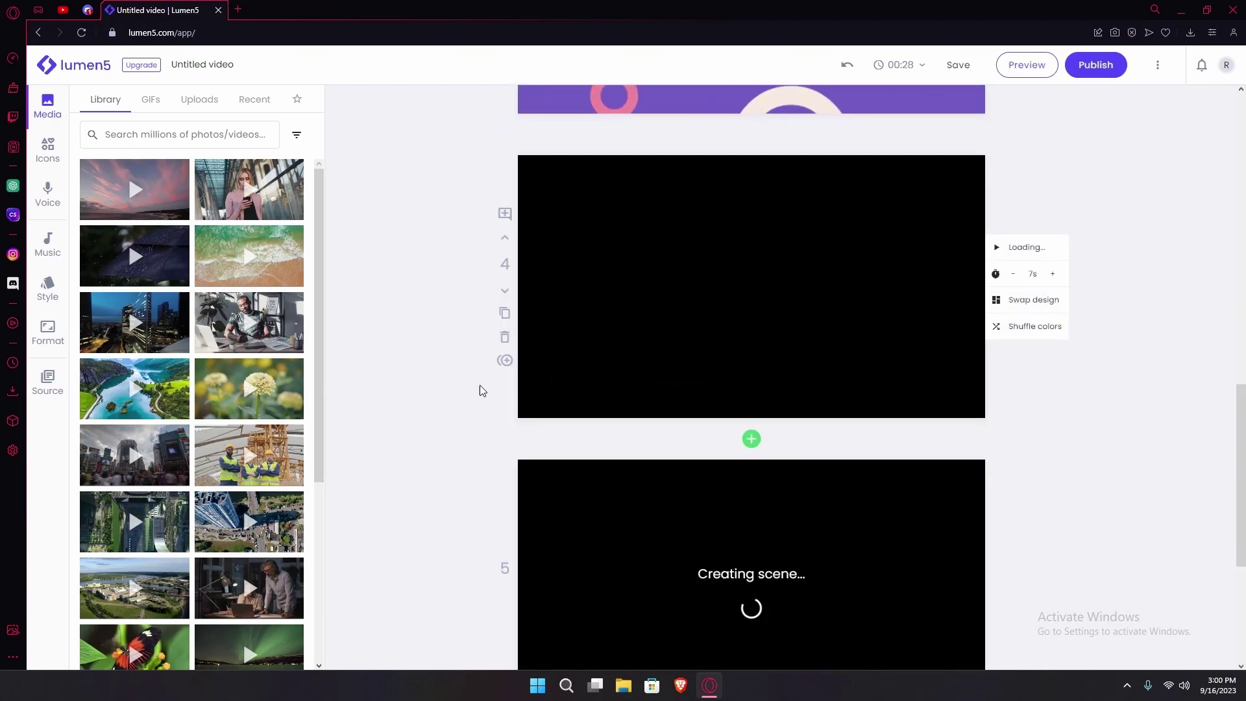
pyautogui.scroll(15, 519, 372)
pyautogui.scroll(2, 506, 420)
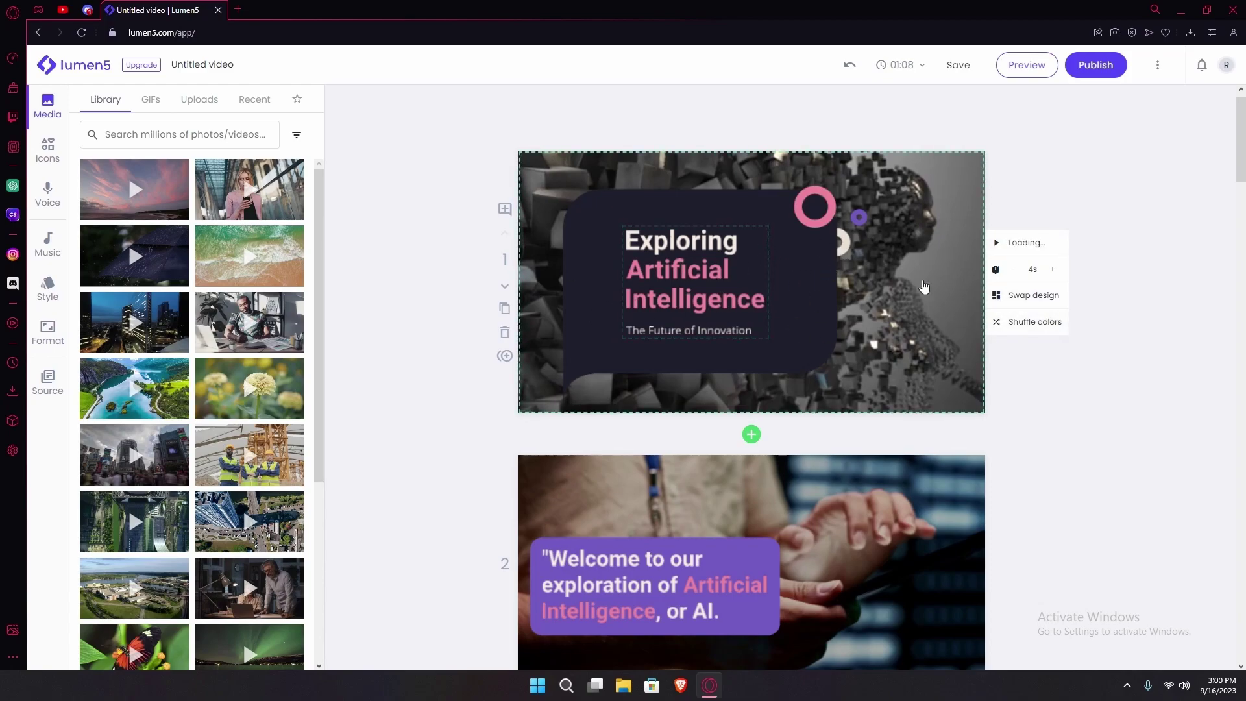
# Open the title scene's alternative designs, then close them keeping the current design.
pyautogui.click(1041, 295)
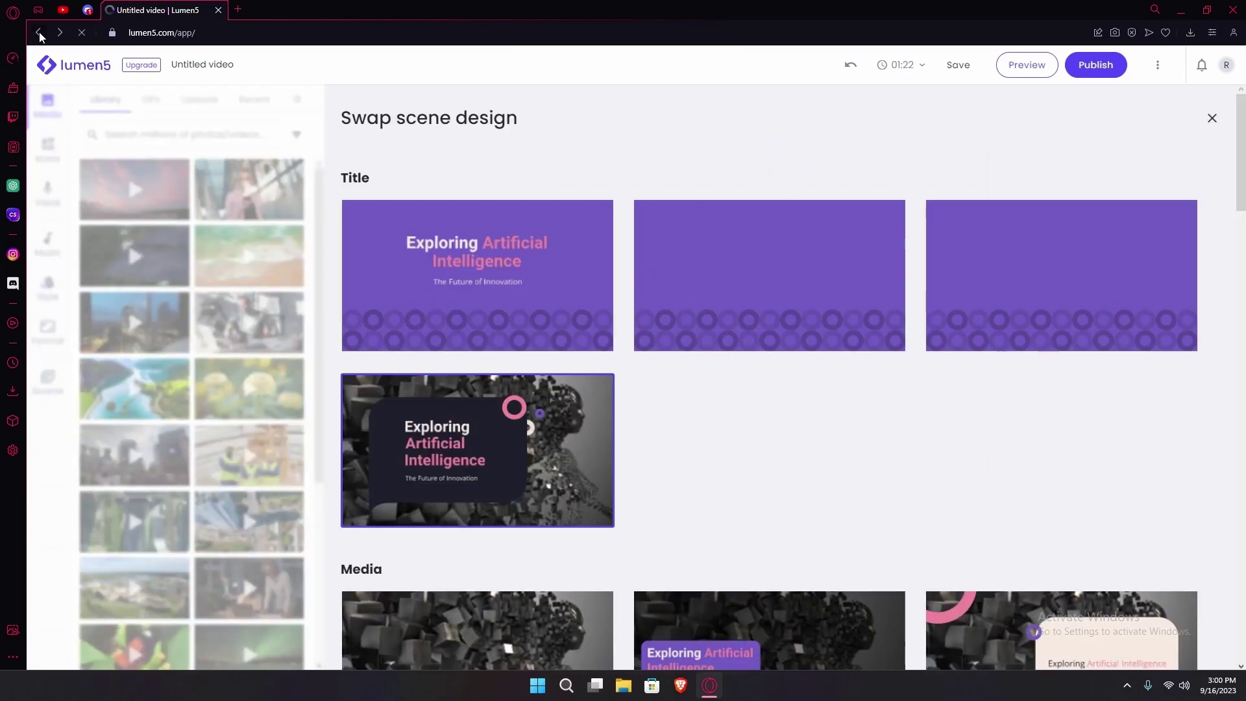
pyautogui.click(749, 123)
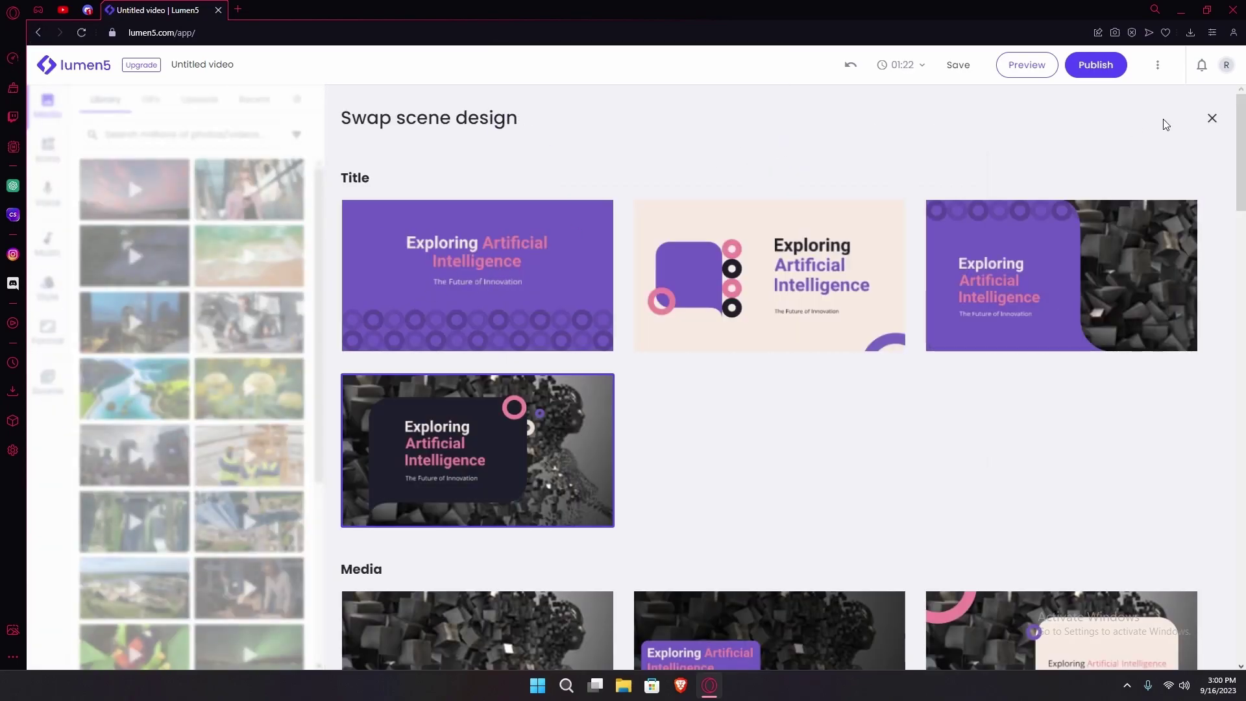
pyautogui.click(1211, 117)
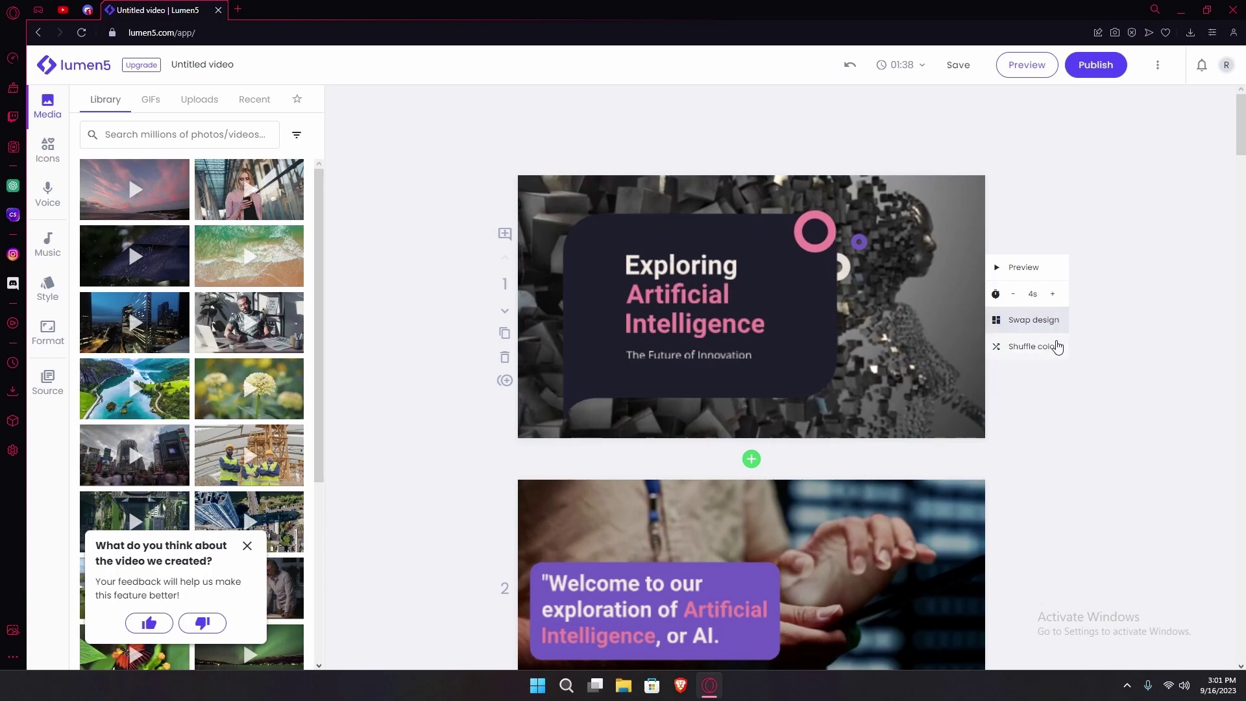
# Shuffle the title scene's colours to purple-highlighted text and review all 17 scenes.
pyautogui.click(1055, 354)
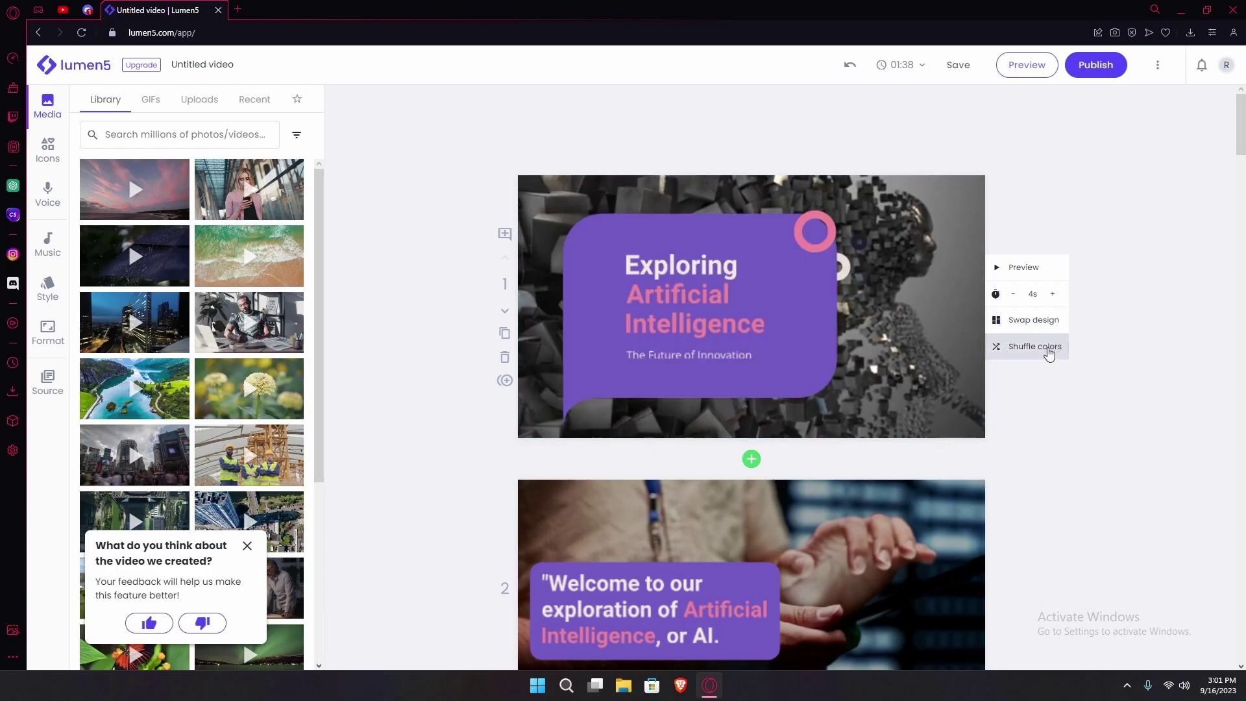
pyautogui.click(1049, 354)
pyautogui.scroll(-15, 717, 474)
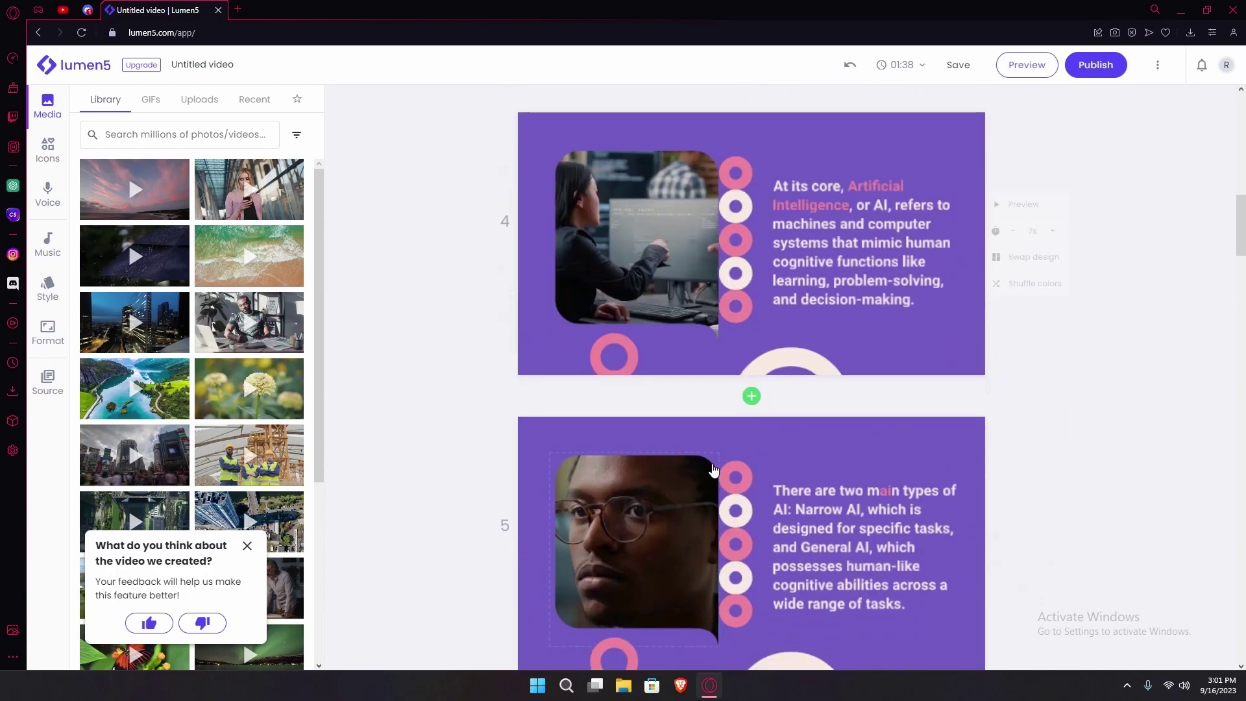
pyautogui.scroll(-20, 717, 473)
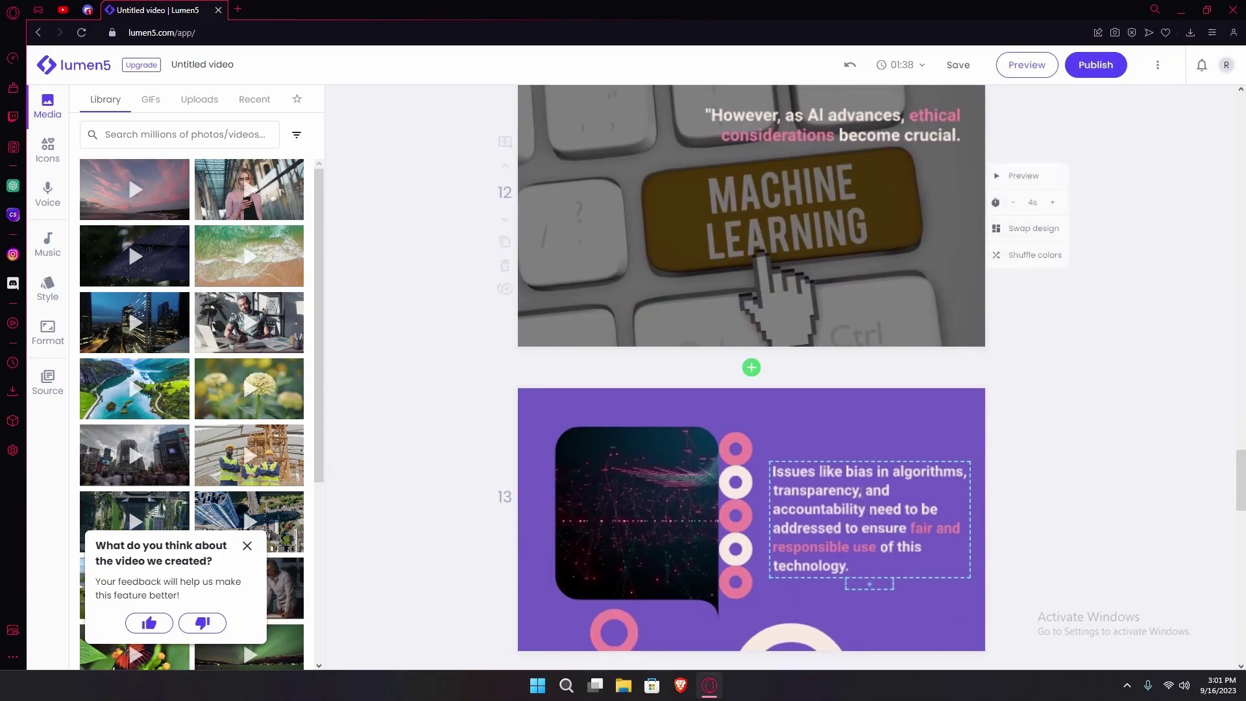
pyautogui.scroll(-20, 862, 522)
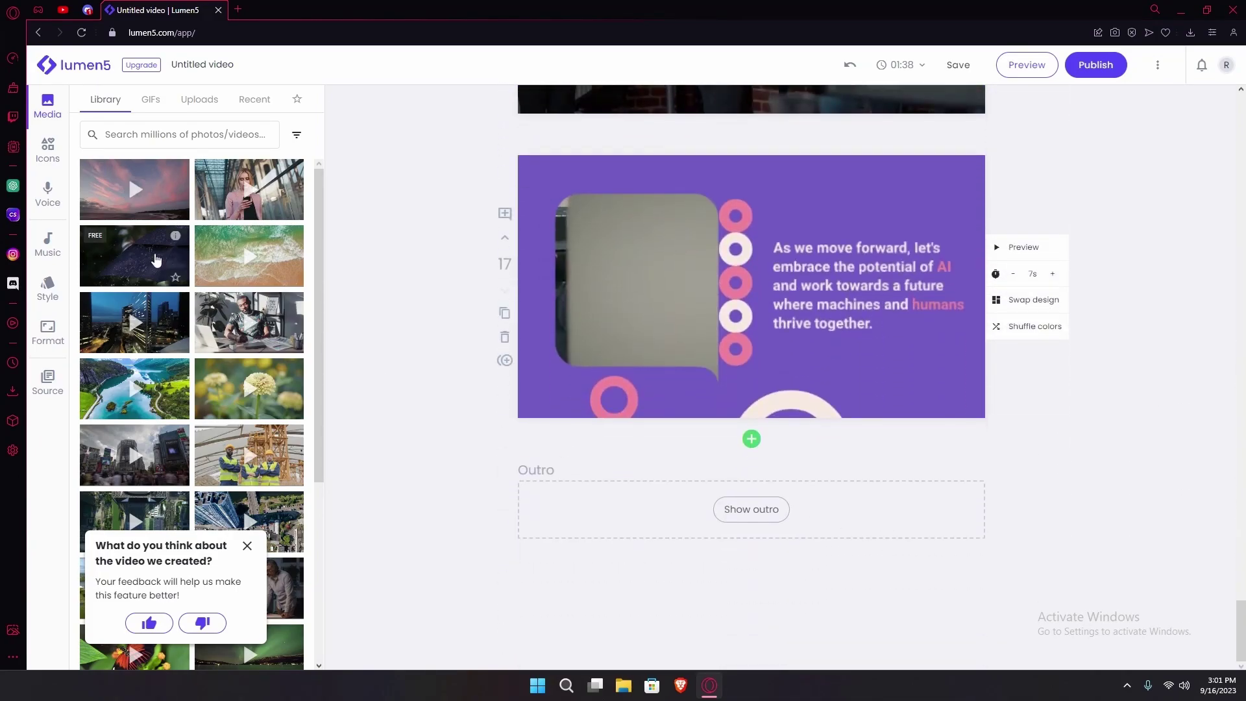
pyautogui.scroll(-10, 163, 262)
pyautogui.scroll(15, 189, 645)
pyautogui.scroll(8, 860, 408)
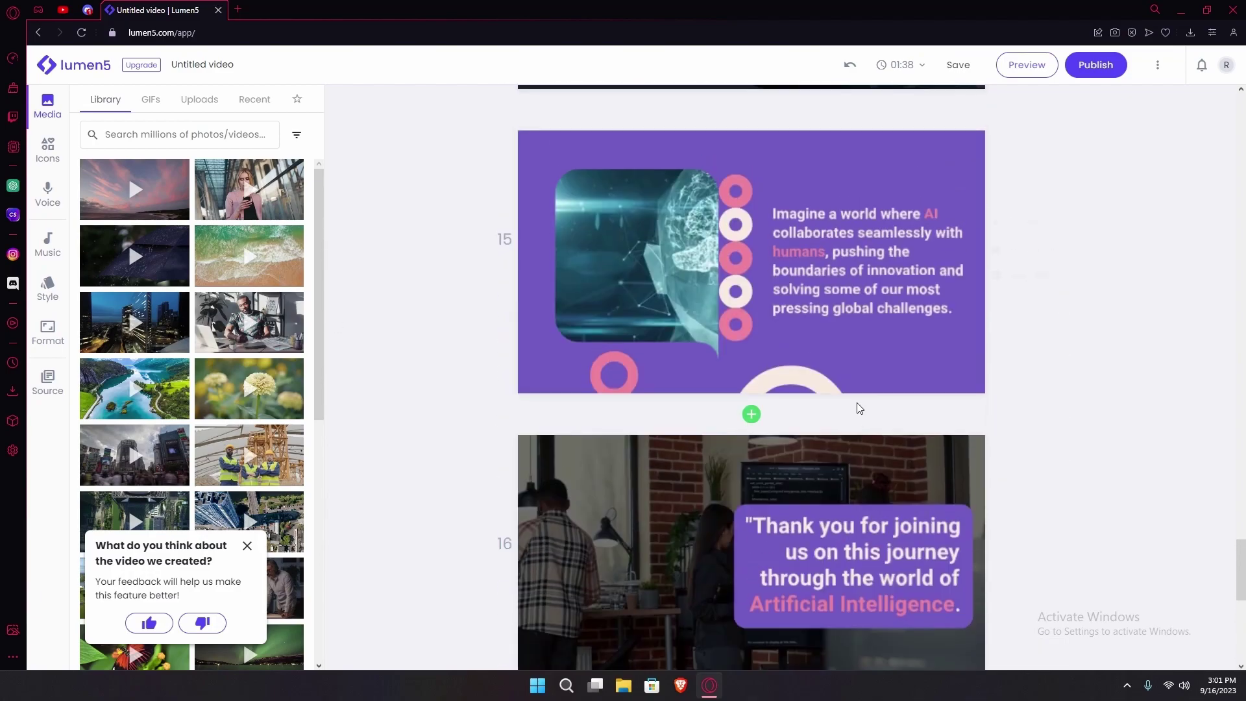
pyautogui.scroll(20, 860, 407)
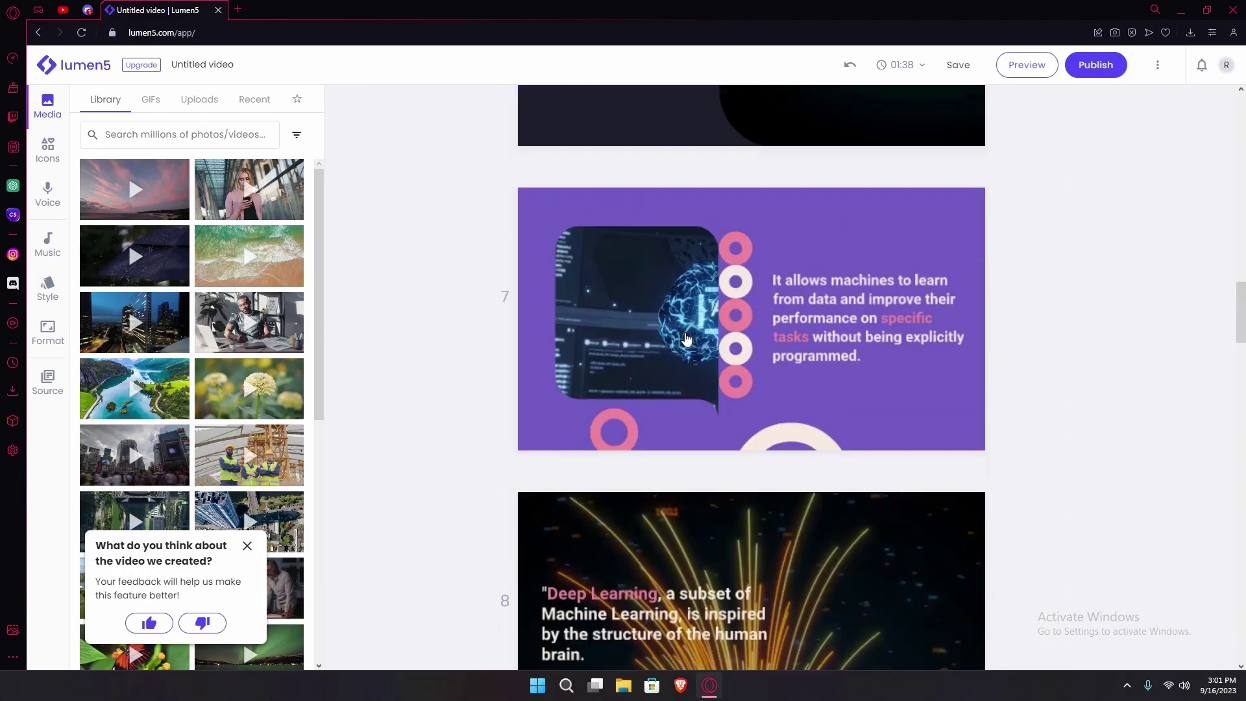
pyautogui.scroll(20, 682, 331)
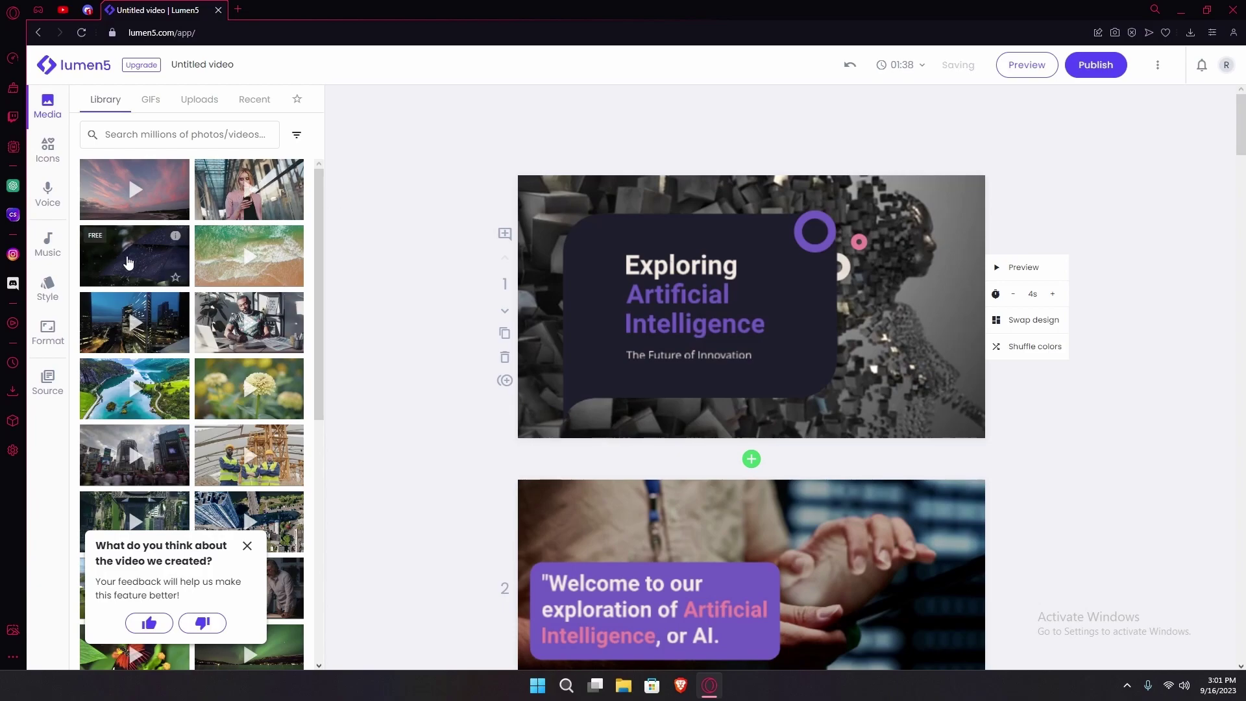
# Drop a night-time stock clip onto the title scene as its background.
pyautogui.moveTo(136, 263); pyautogui.dragTo(908, 343)
pyautogui.scroll(-1, 946, 342)
pyautogui.scroll(1, 744, 454)
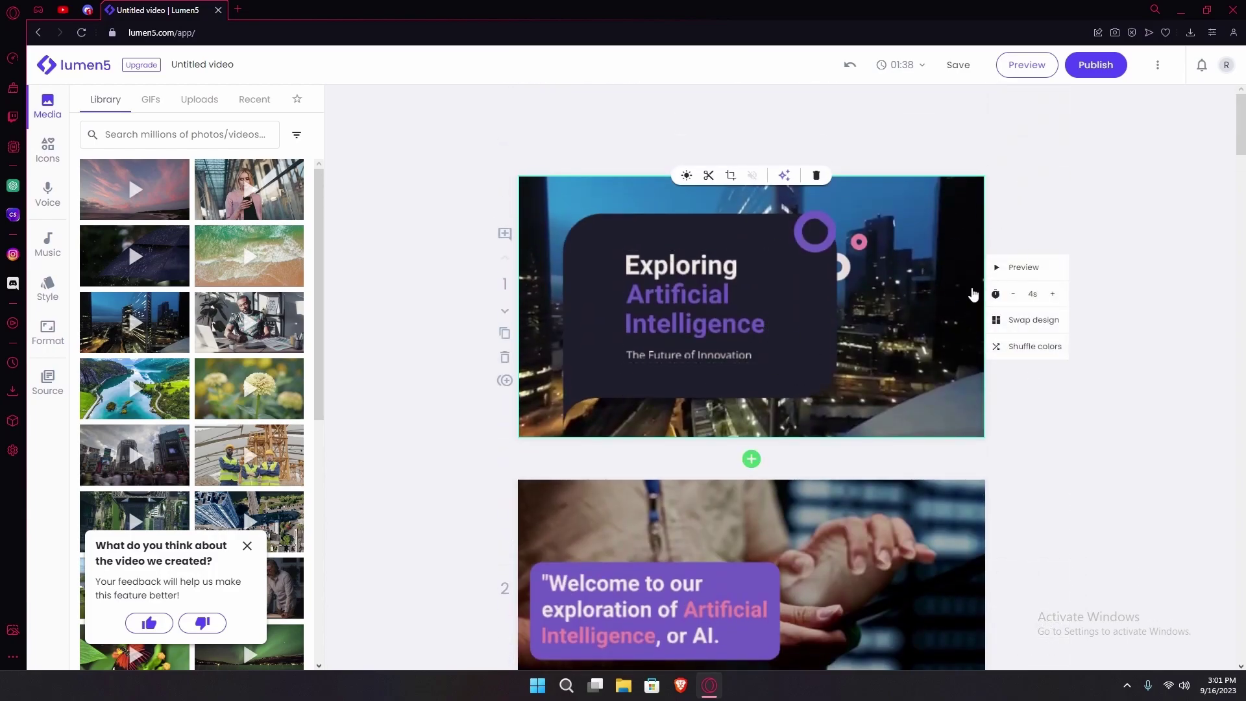
pyautogui.scroll(-4, 809, 293)
pyautogui.scroll(-1, 218, 286)
# Drag the woman-at-laptop clip onto scene 8, replacing the fiery light-streak background.
pyautogui.moveTo(218, 286); pyautogui.dragTo(912, 354)
pyautogui.scroll(-4, 198, 451)
pyautogui.scroll(-12, 748, 481)
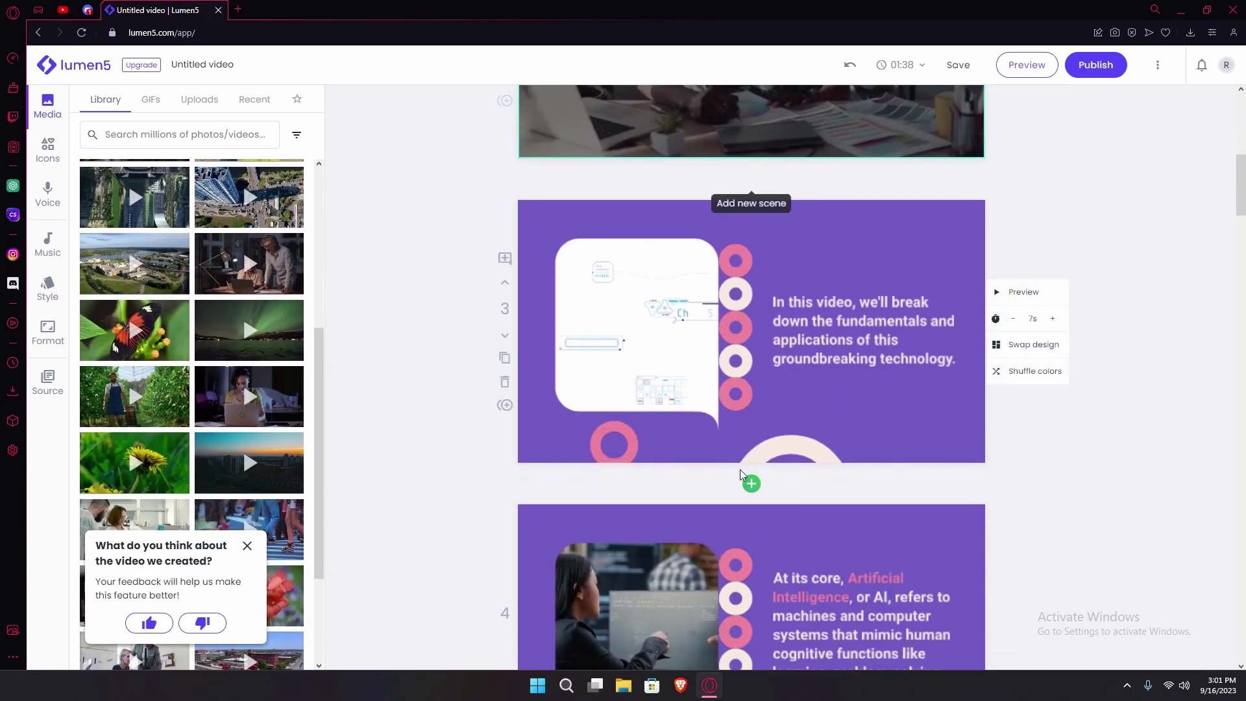
pyautogui.scroll(-9, 734, 486)
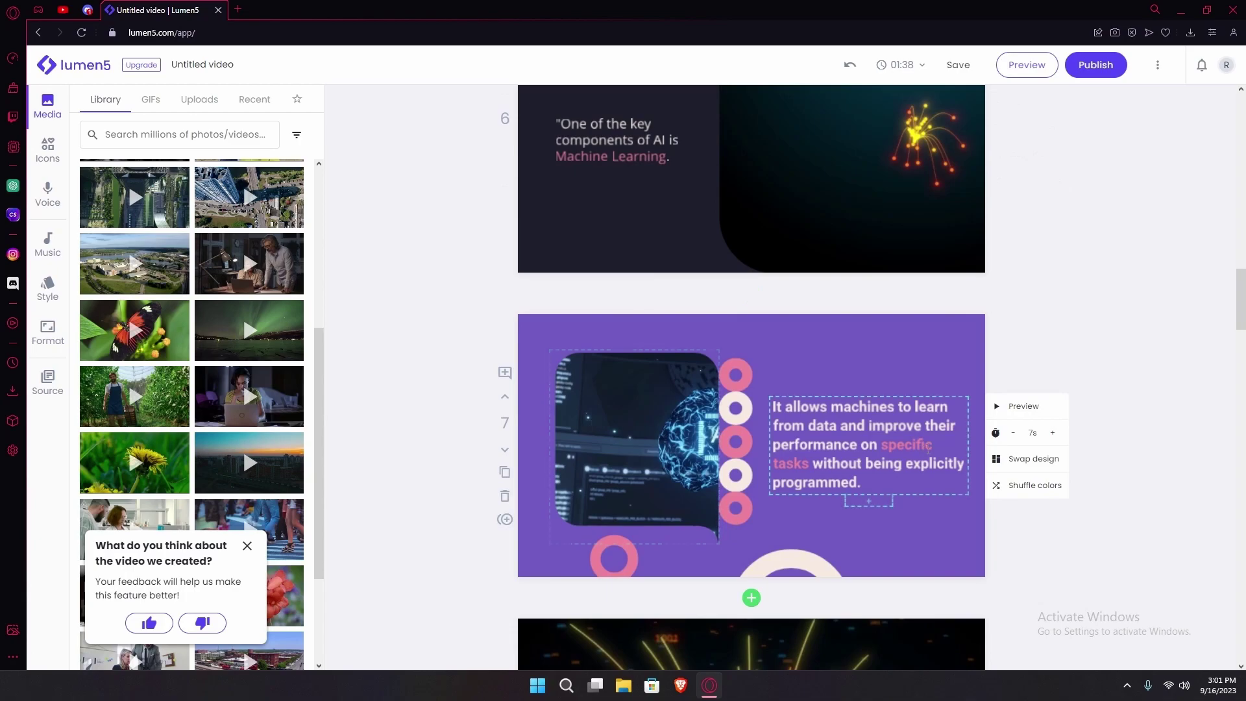
pyautogui.scroll(-8, 927, 447)
pyautogui.scroll(2, 787, 410)
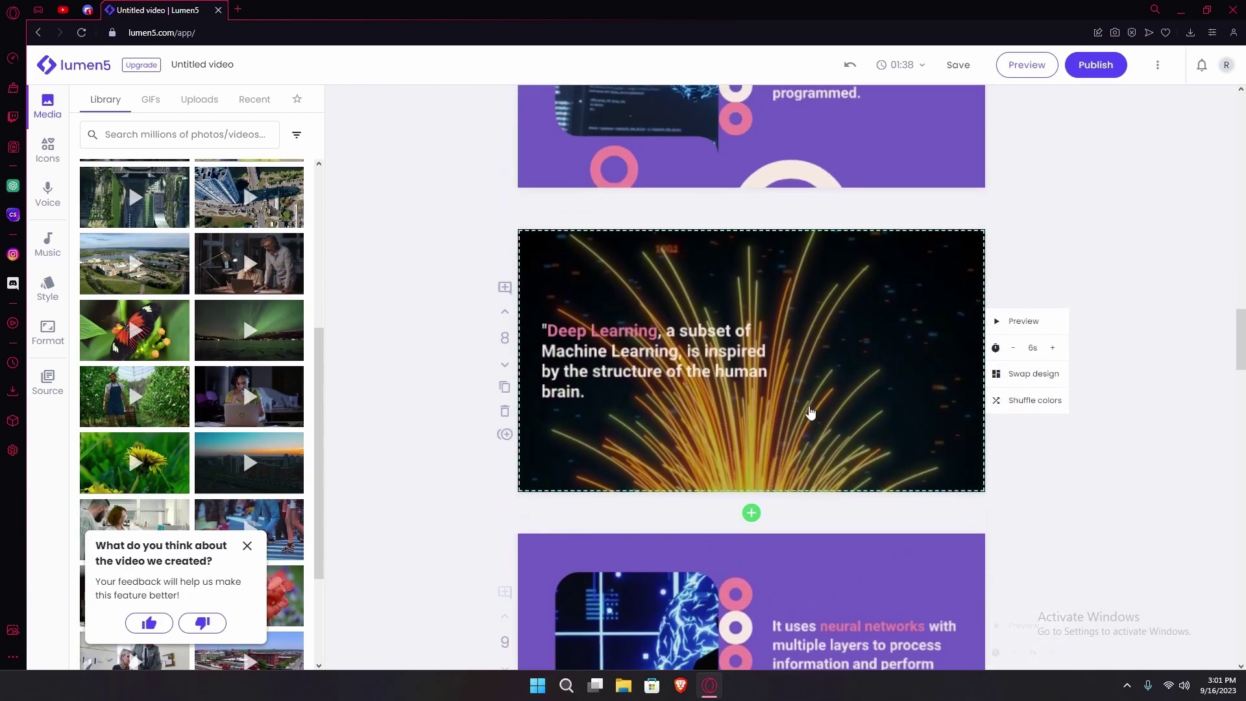
pyautogui.scroll(-3, 212, 422)
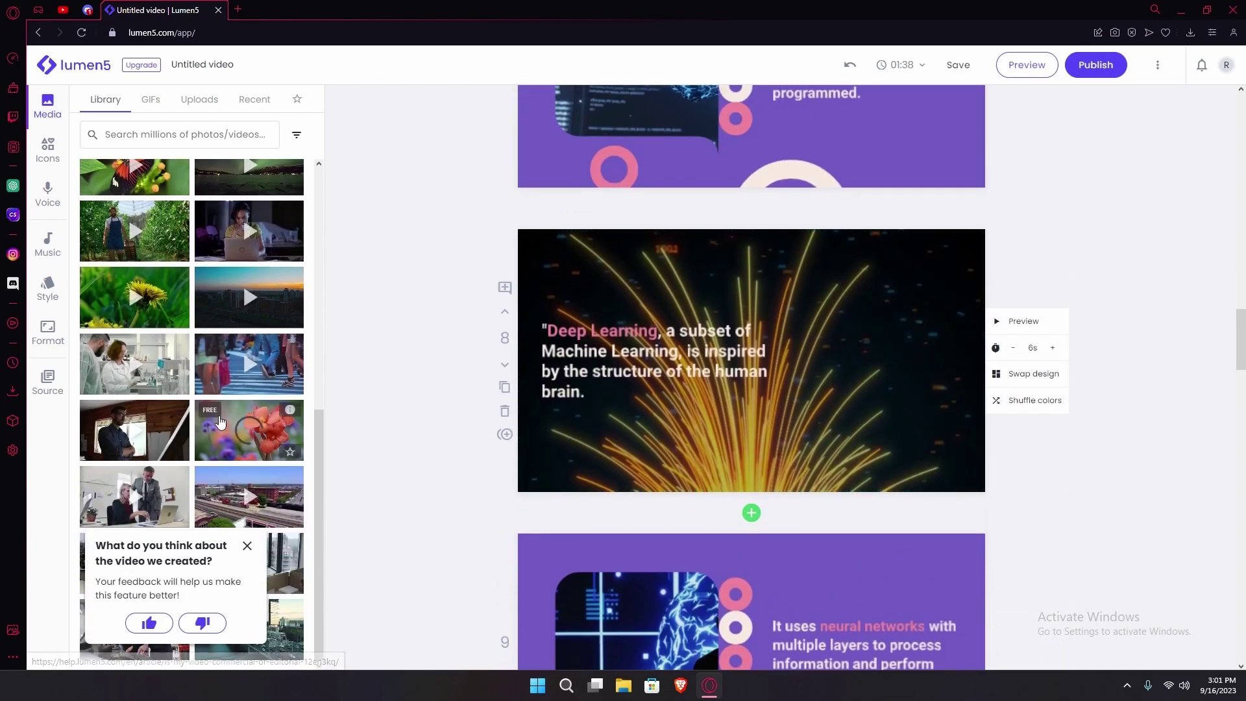
pyautogui.scroll(3, 244, 356)
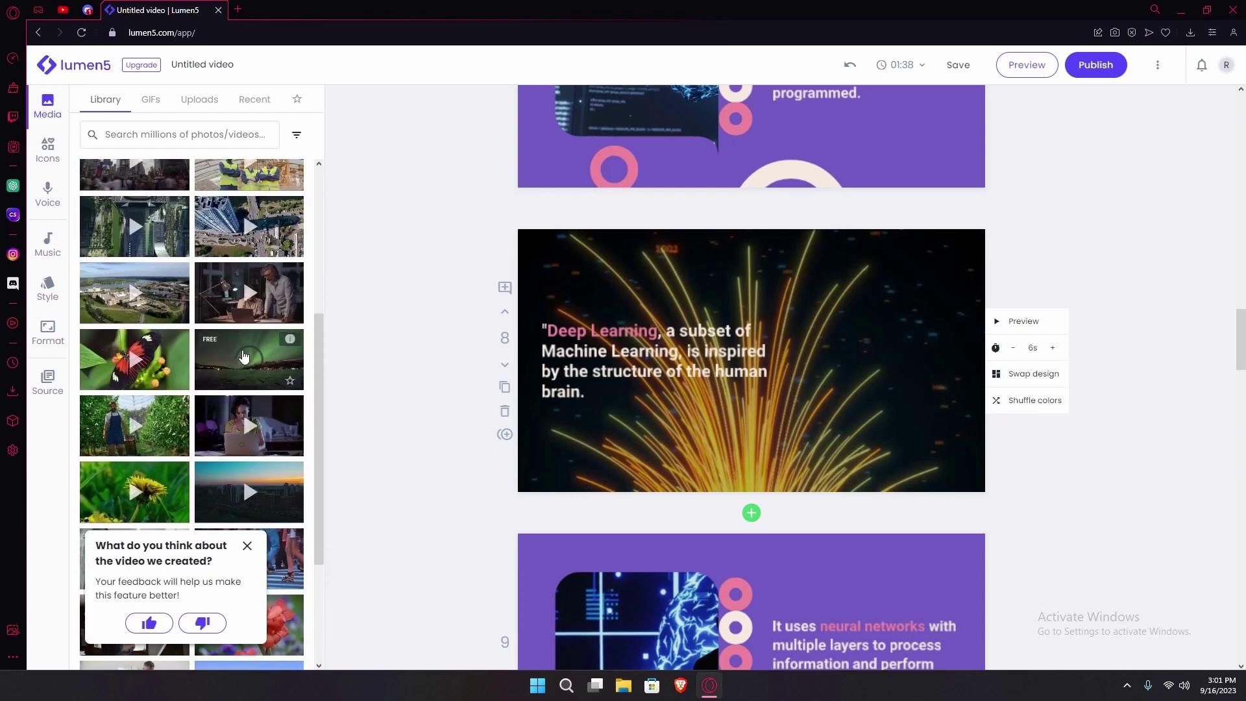
pyautogui.moveTo(243, 356); pyautogui.dragTo(843, 389)
pyautogui.scroll(-1, 281, 445)
pyautogui.scroll(-2, 281, 445)
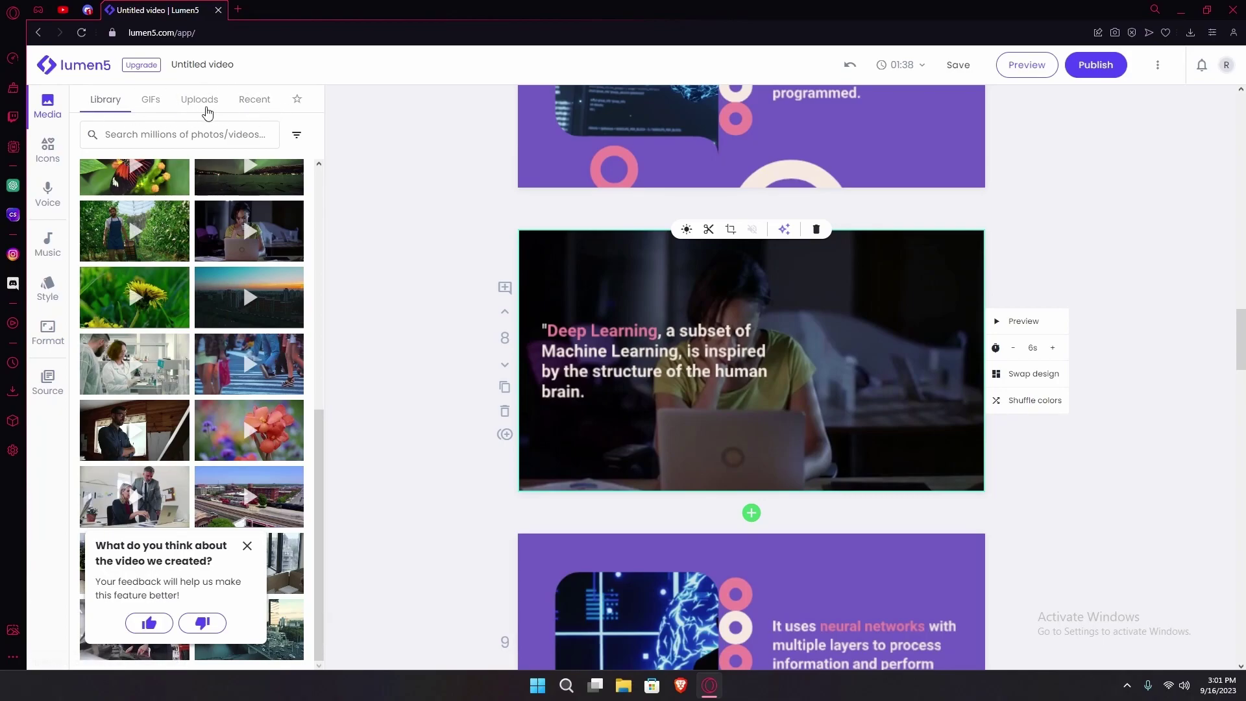
# Browse the Icons library and close the feedback prompt.
pyautogui.click(41, 149)
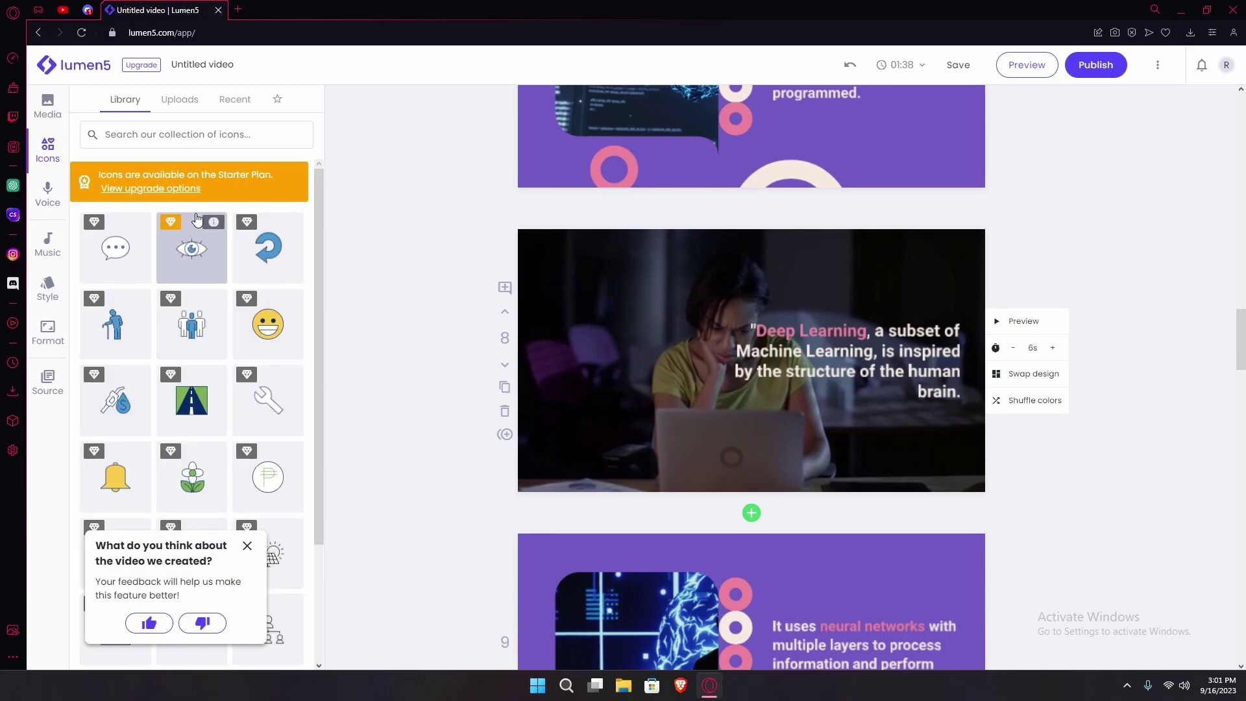
pyautogui.moveTo(318, 232); pyautogui.dragTo(353, 208)
pyautogui.scroll(-1, 286, 440)
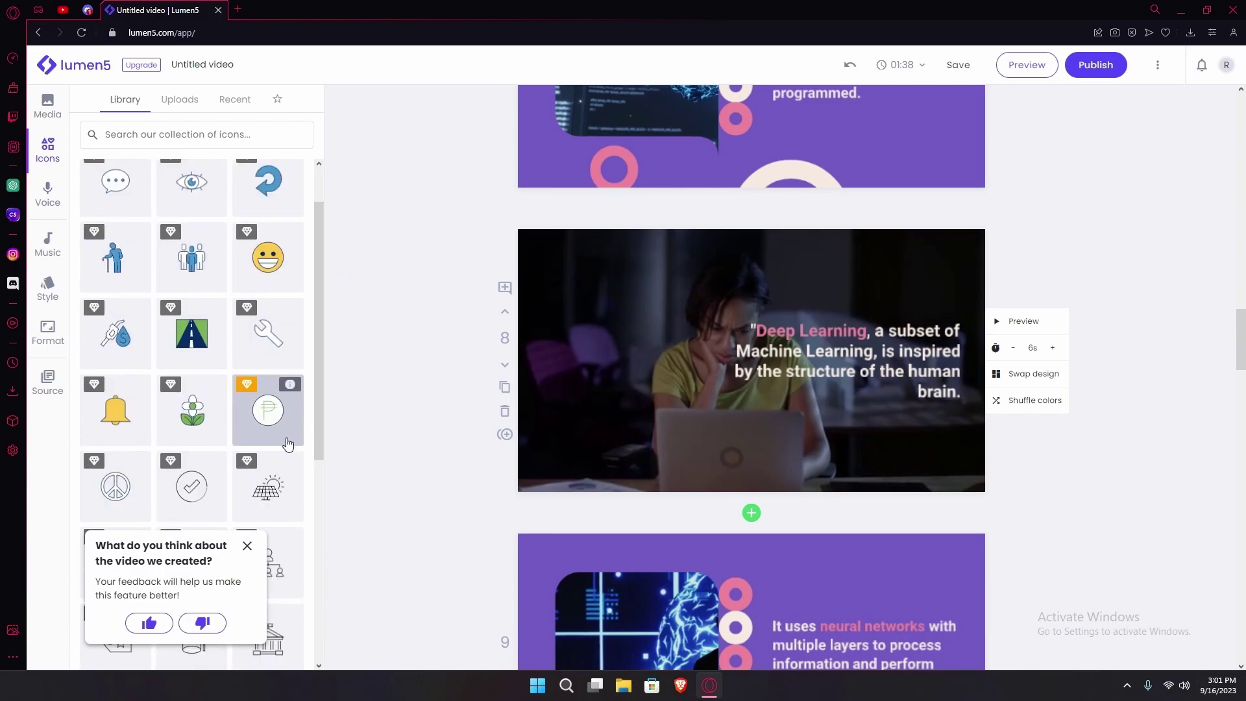
pyautogui.click(249, 547)
pyautogui.scroll(2, 153, 425)
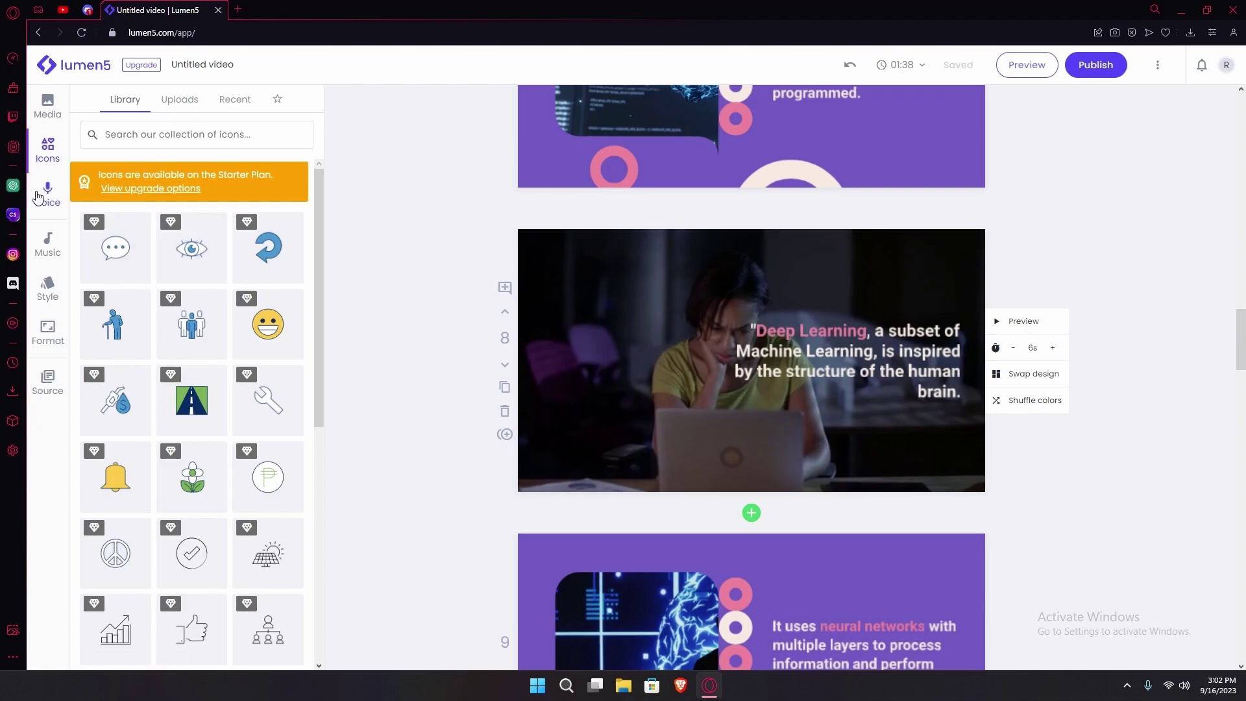
# Bring up the Voice panel, which reports no voiceover files yet.
pyautogui.click(40, 194)
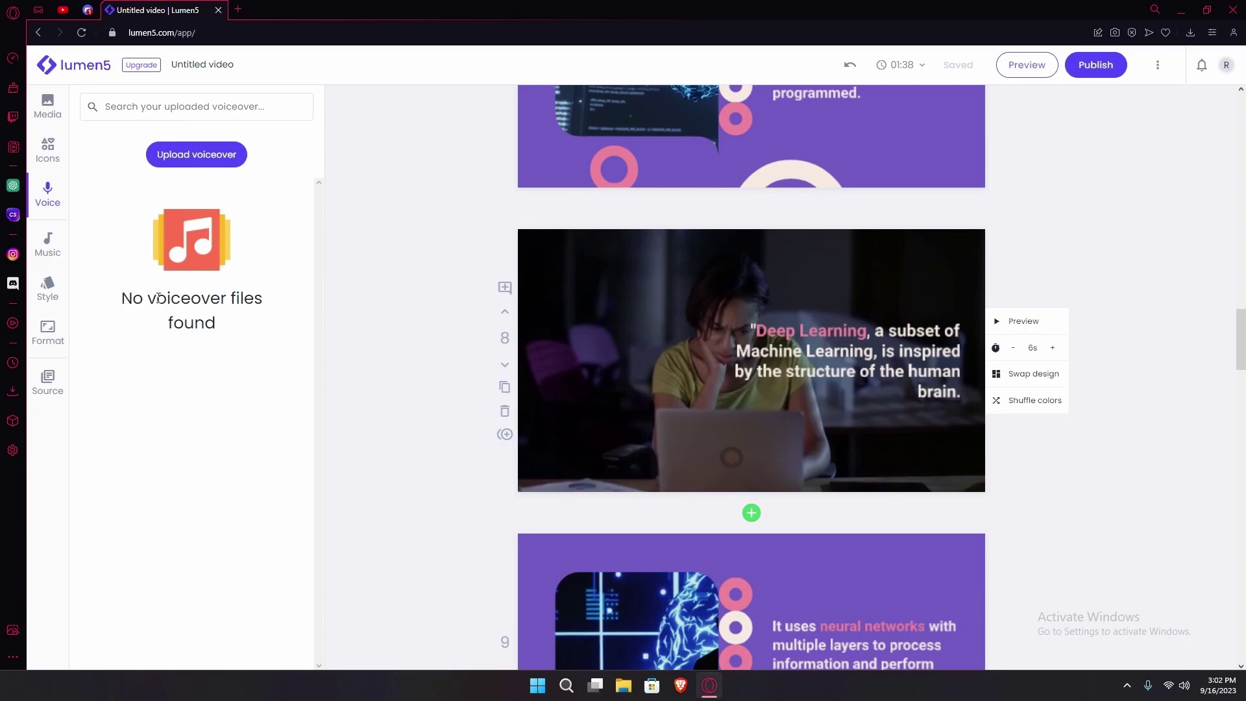
pyautogui.scroll(-2, 395, 208)
pyautogui.scroll(10, 428, 231)
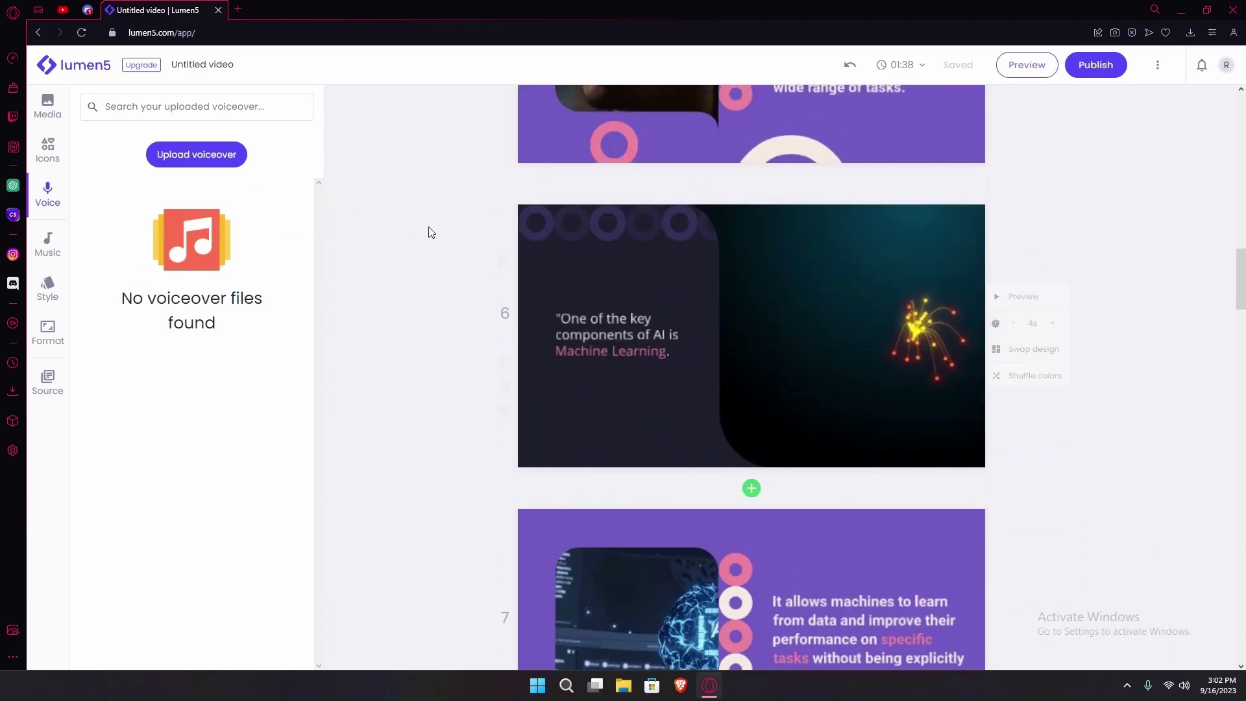
# Search music for 'tech' and set the first result, a Punchy Tec club-house track, as background music.
pyautogui.click(39, 253)
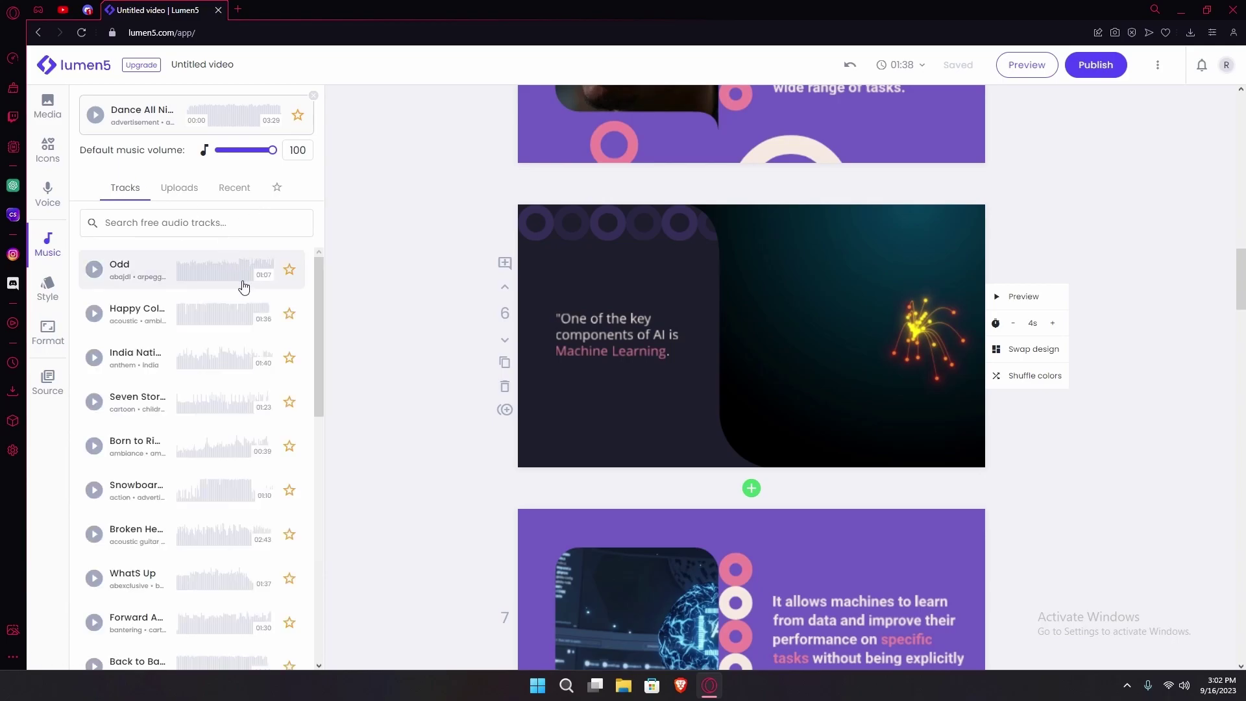
pyautogui.scroll(-4, 629, 306)
pyautogui.click(172, 223)
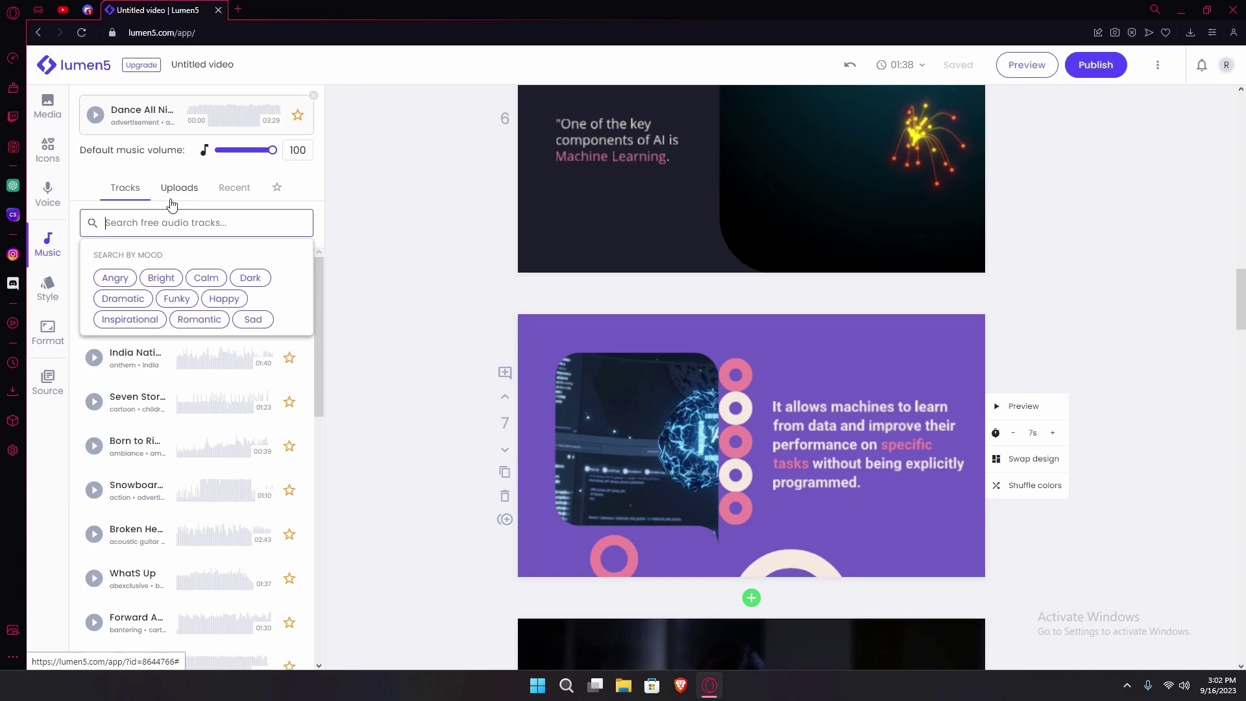
pyautogui.write('tech')
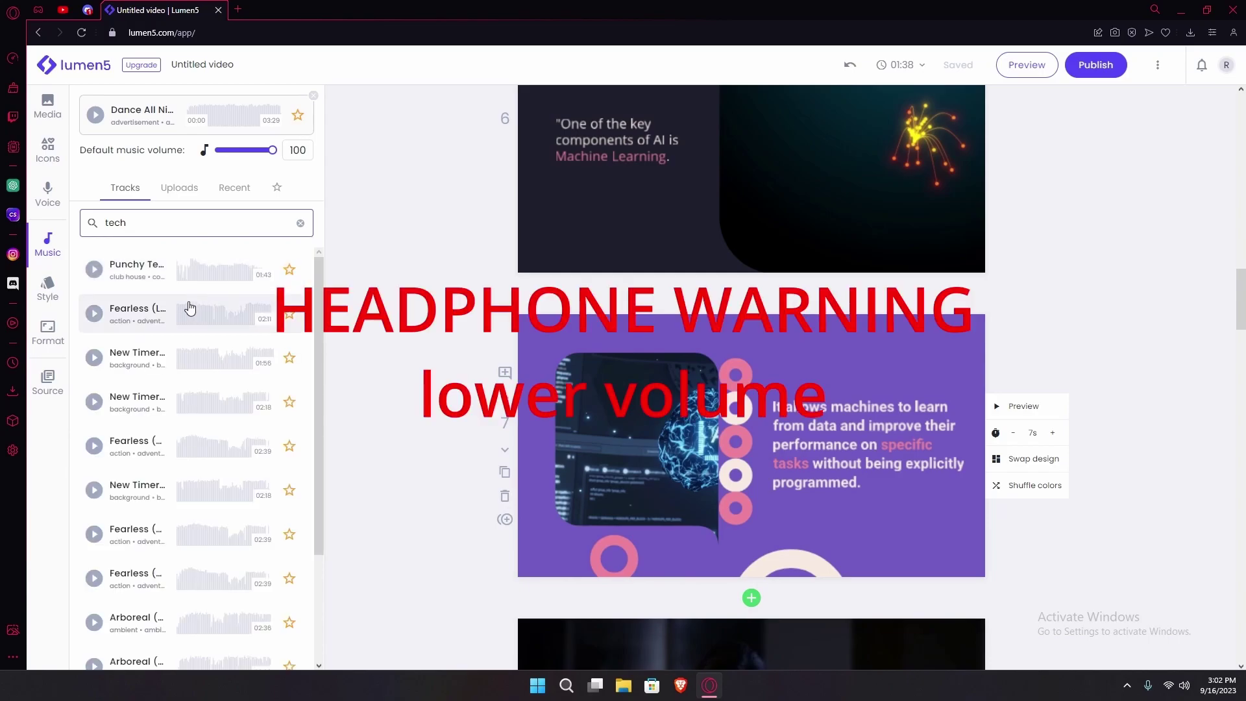
pyautogui.click(94, 269)
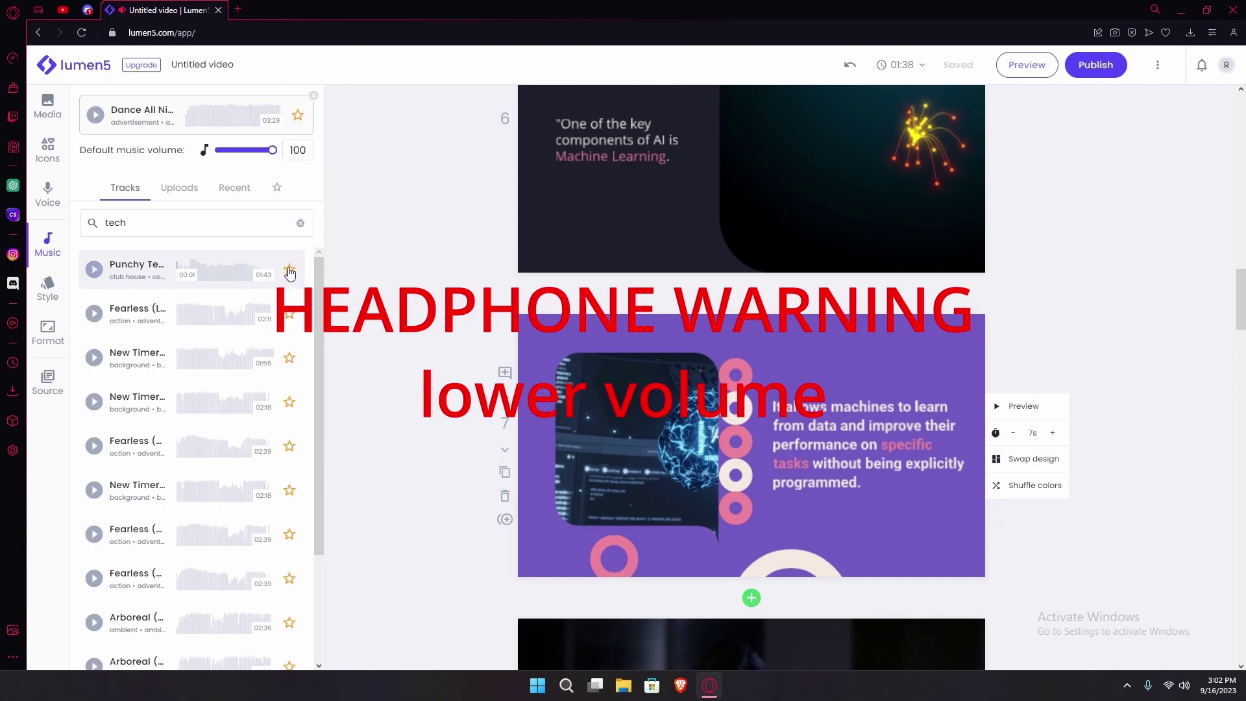
pyautogui.click(234, 265)
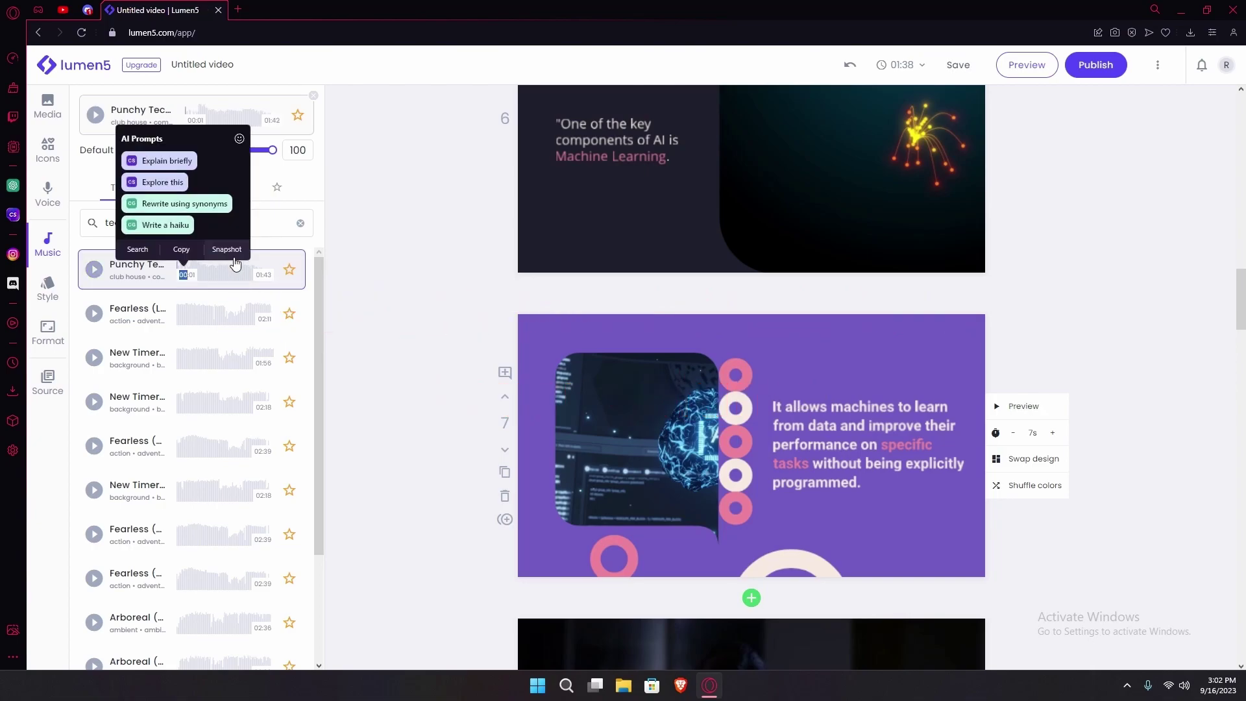
pyautogui.click(246, 280)
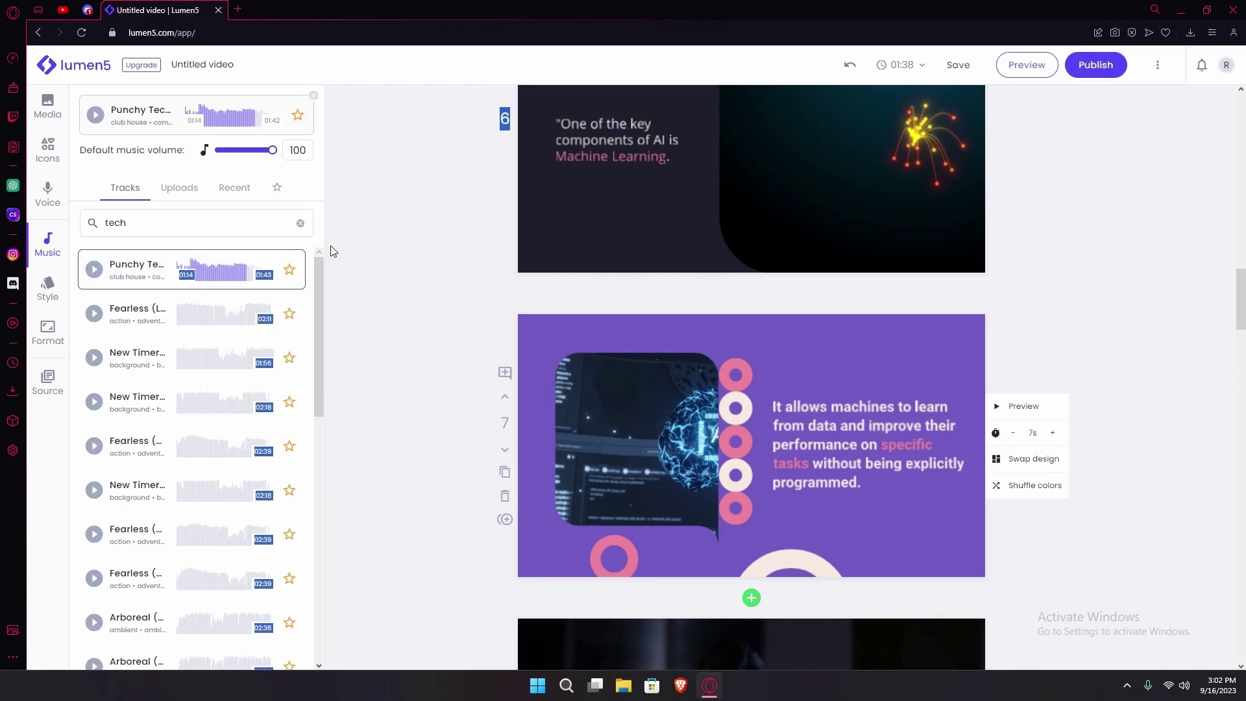
pyautogui.click(150, 265)
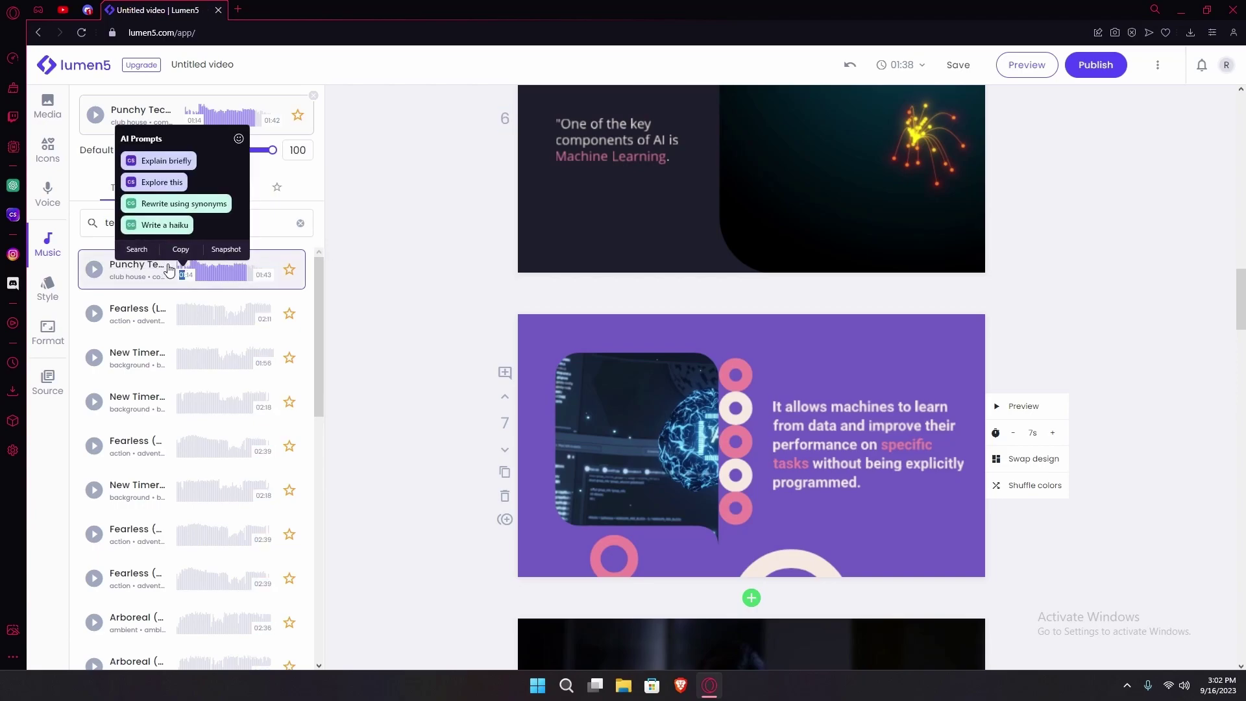
pyautogui.click(169, 266)
pyautogui.rightClick(169, 254)
pyautogui.click(167, 256)
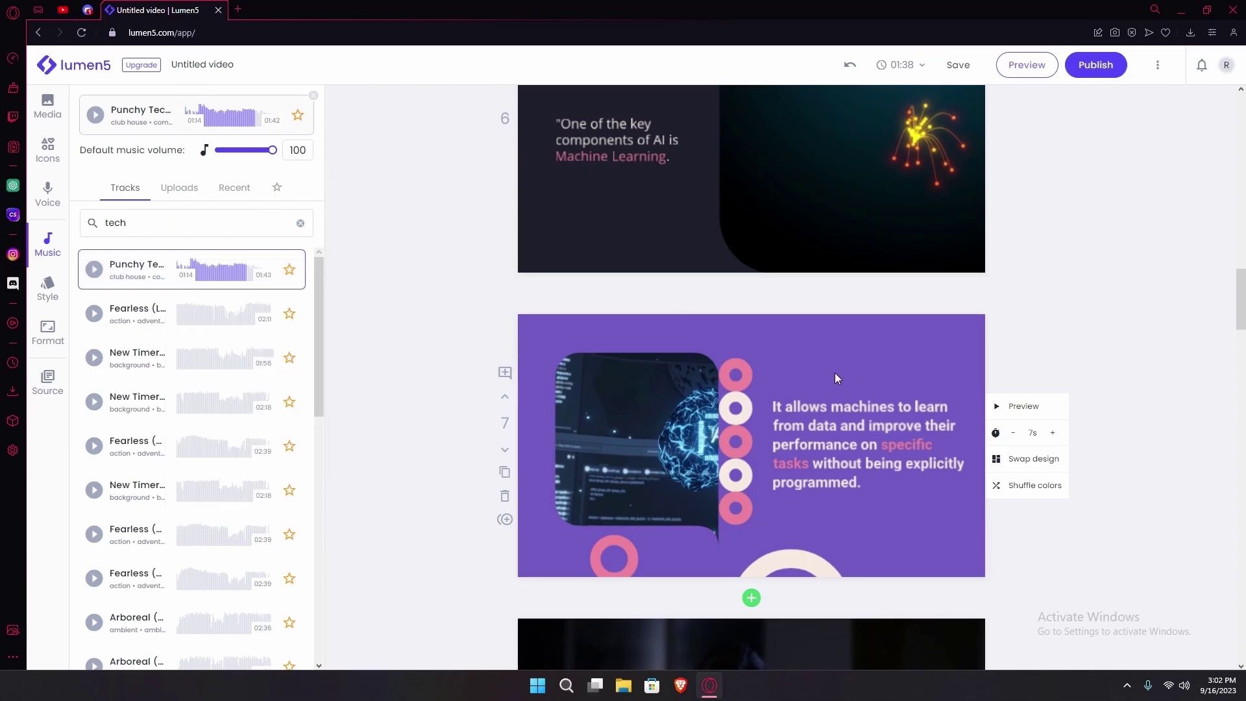
pyautogui.scroll(-7, 684, 426)
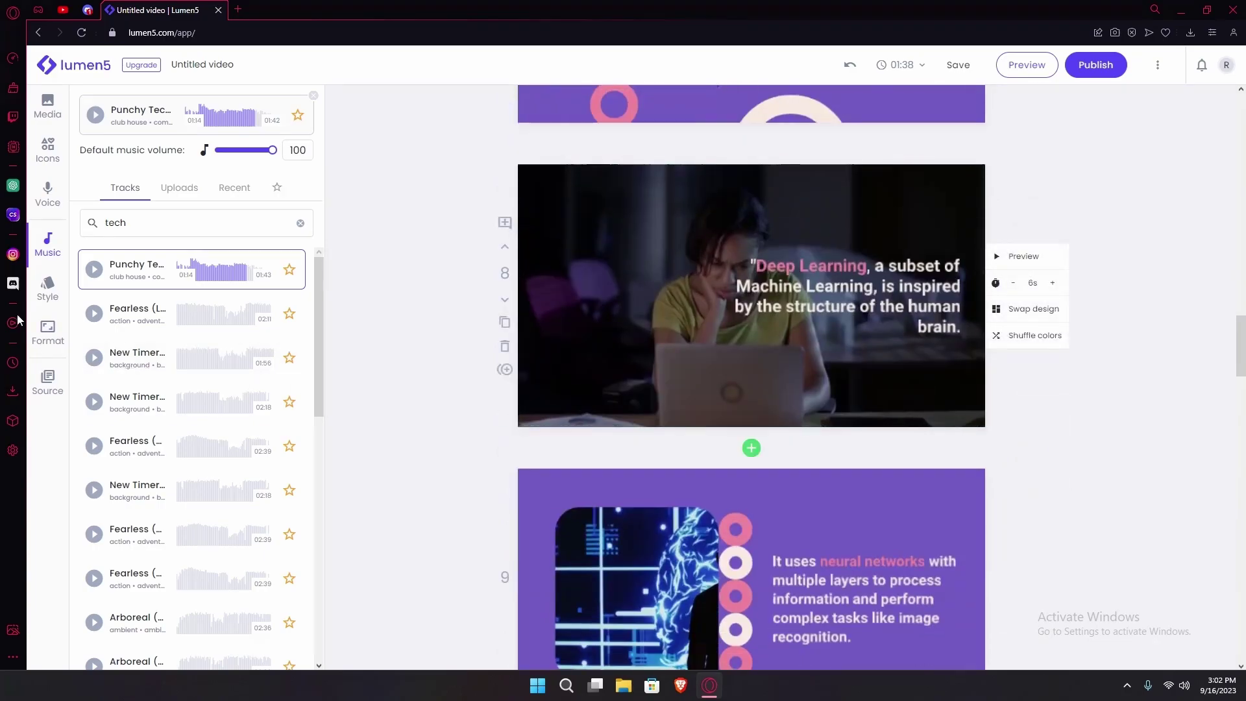
# Apply the Citric palette from Style settings, turning the scenes teal and orange.
pyautogui.click(52, 286)
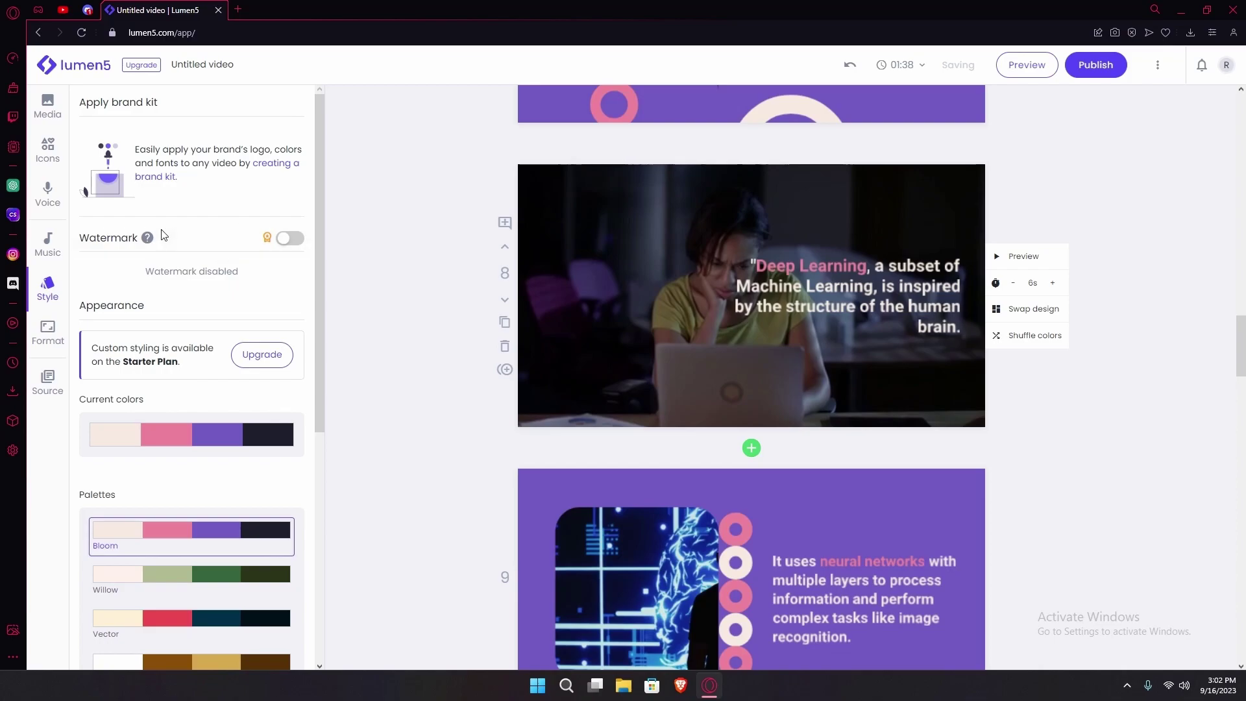
pyautogui.scroll(-1, 245, 271)
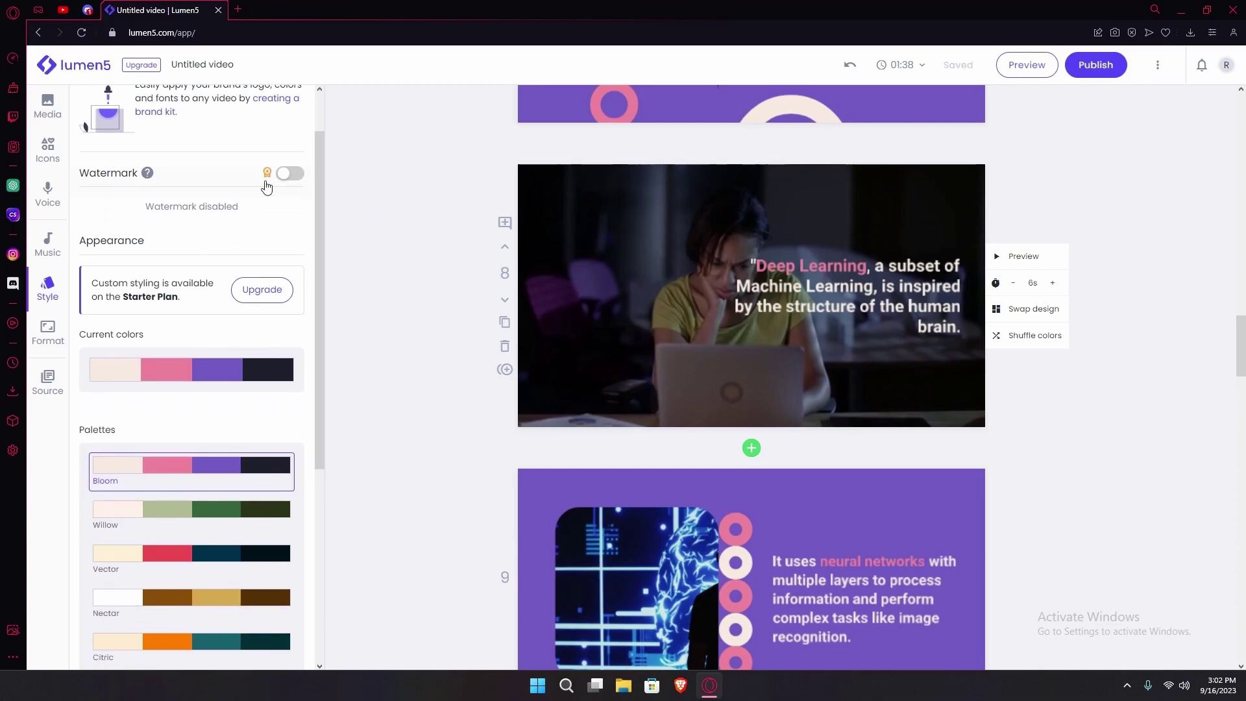
pyautogui.scroll(-2, 250, 345)
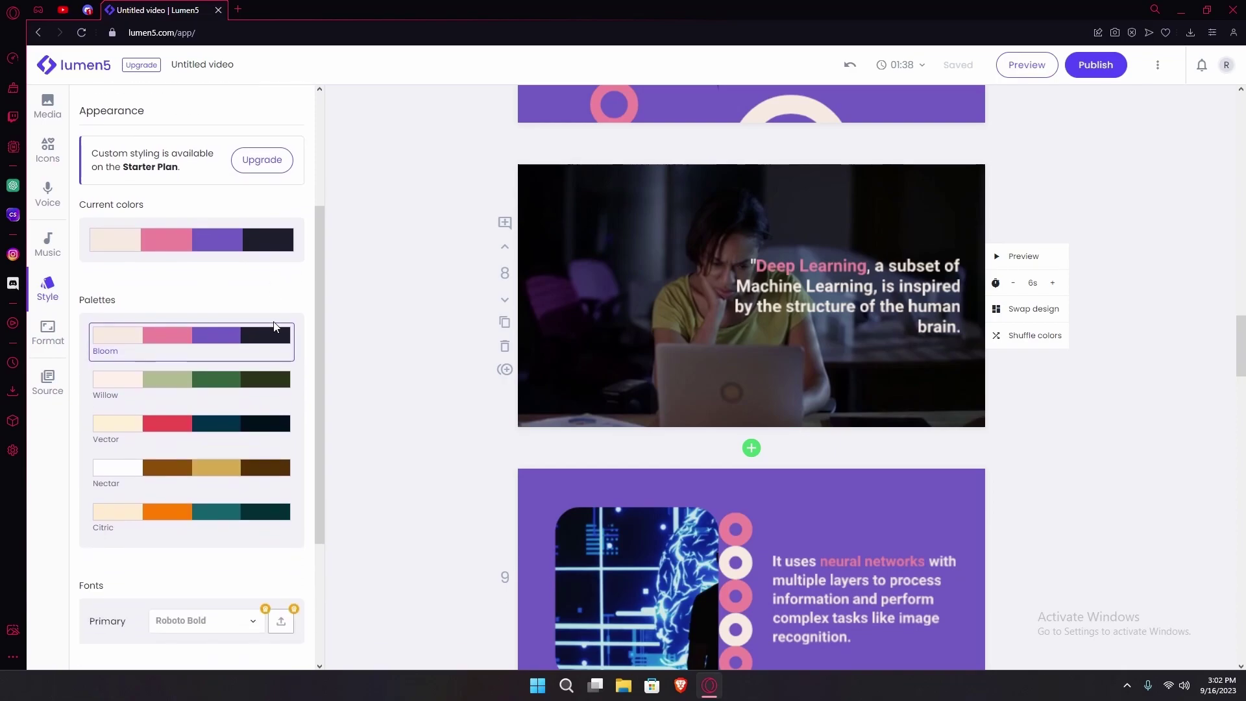
pyautogui.scroll(-2, 260, 409)
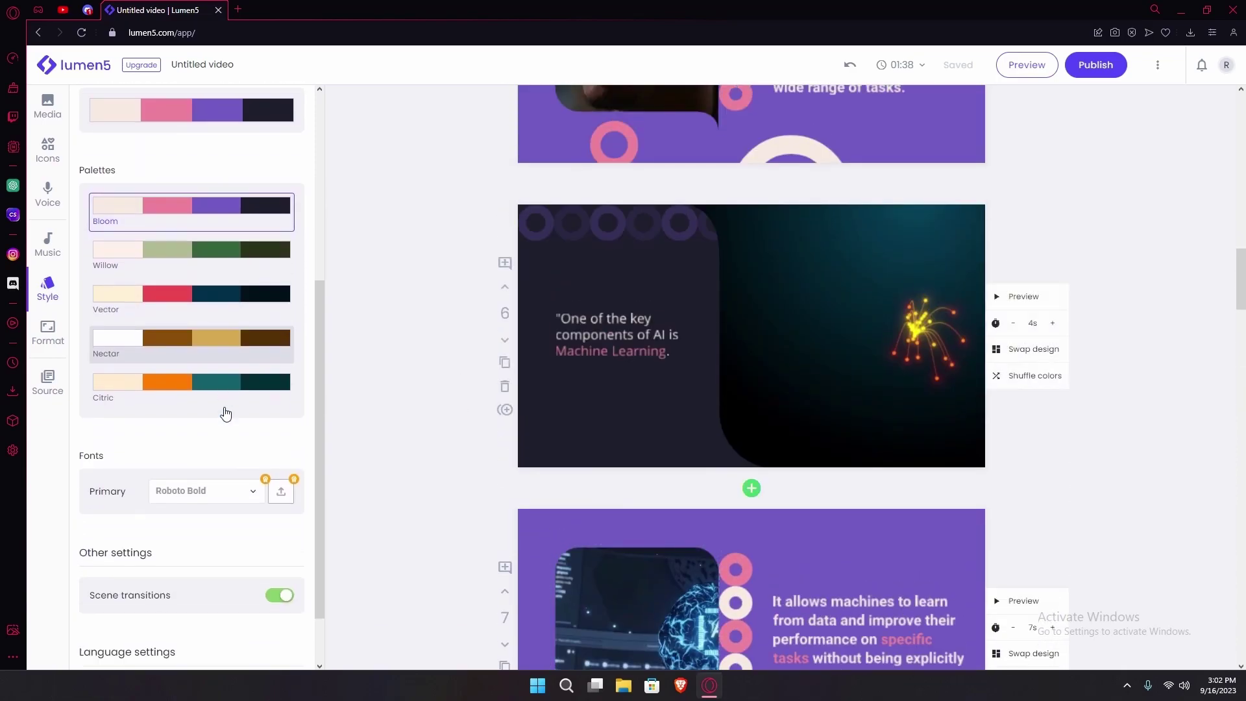
pyautogui.click(198, 387)
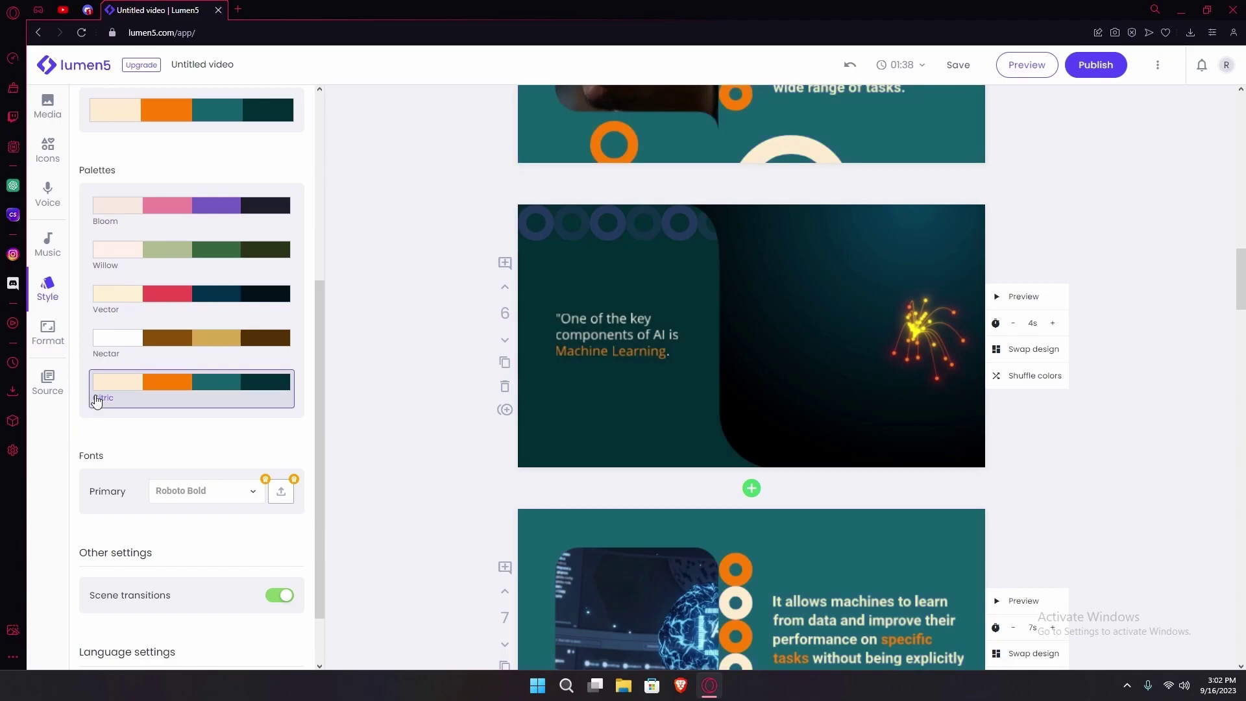
pyautogui.scroll(-8, 551, 612)
pyautogui.scroll(-1, 154, 483)
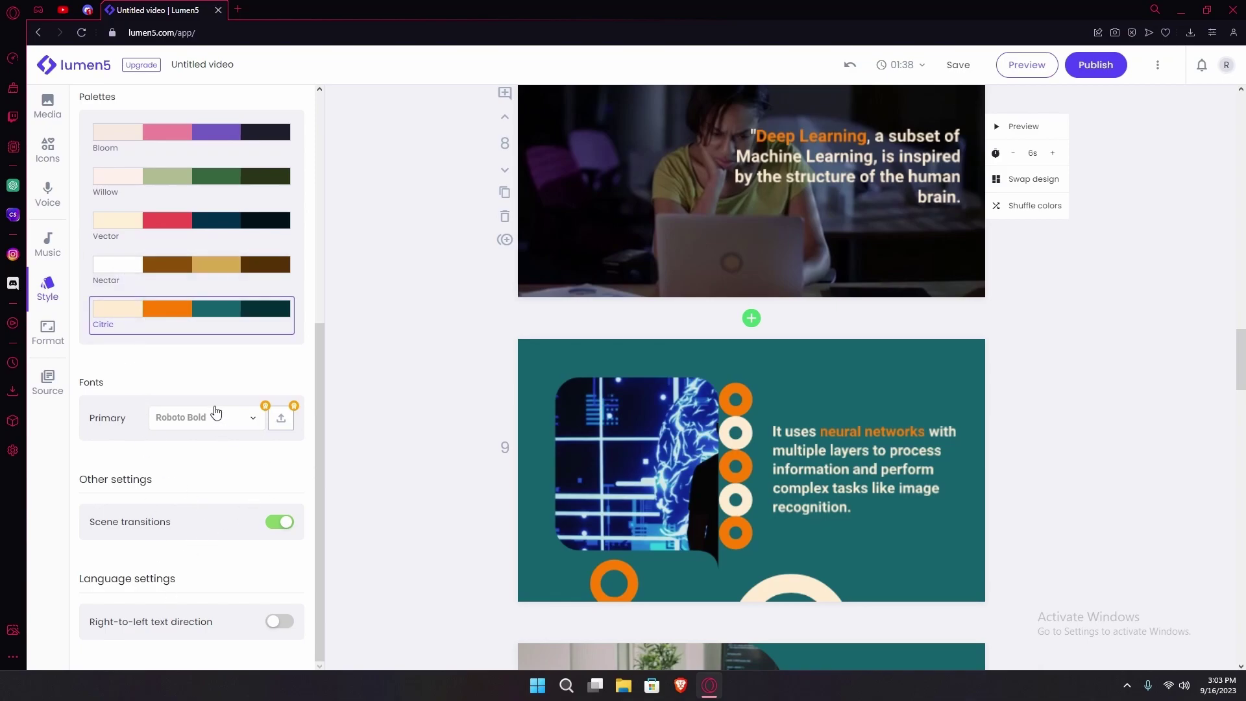
# Try changing the primary font, then dismiss the Upgrade to Starter offer.
pyautogui.click(236, 420)
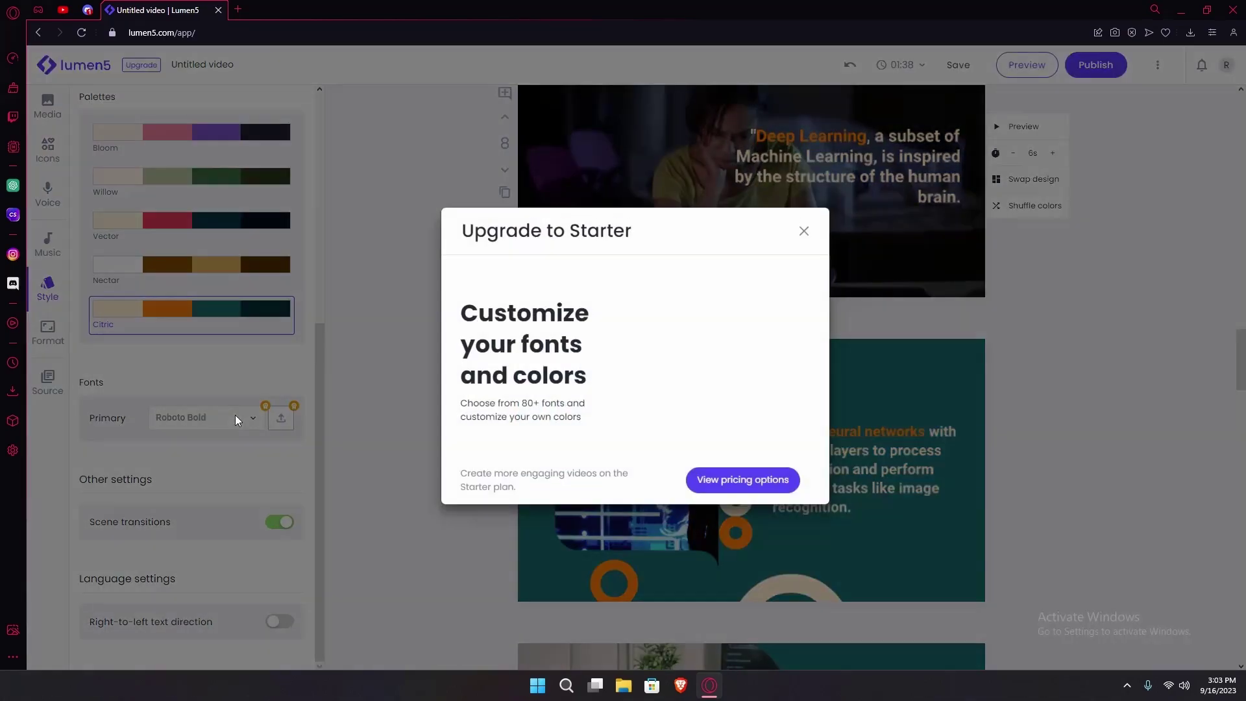
pyautogui.click(803, 232)
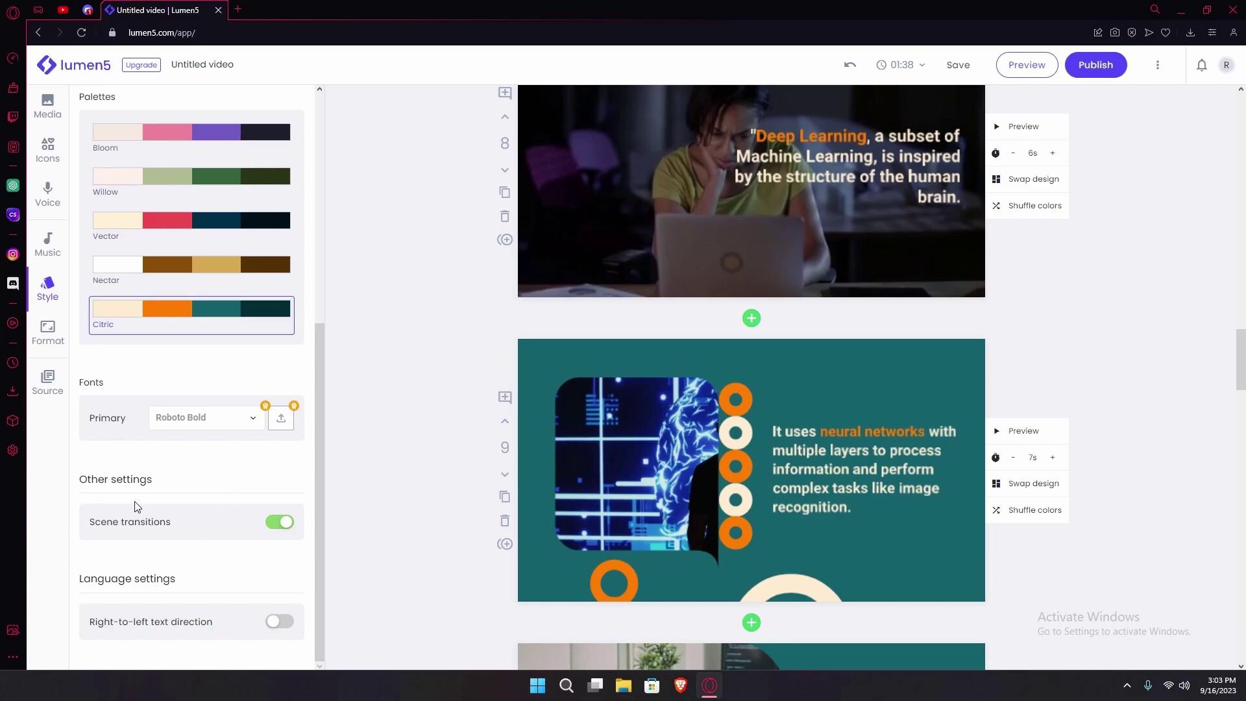
pyautogui.moveTo(114, 482); pyautogui.dragTo(206, 509)
pyautogui.click(213, 543)
# Check the Format settings, briefly pick 480p SD, then restore 720p HD in Landscape 16:9.
pyautogui.click(58, 328)
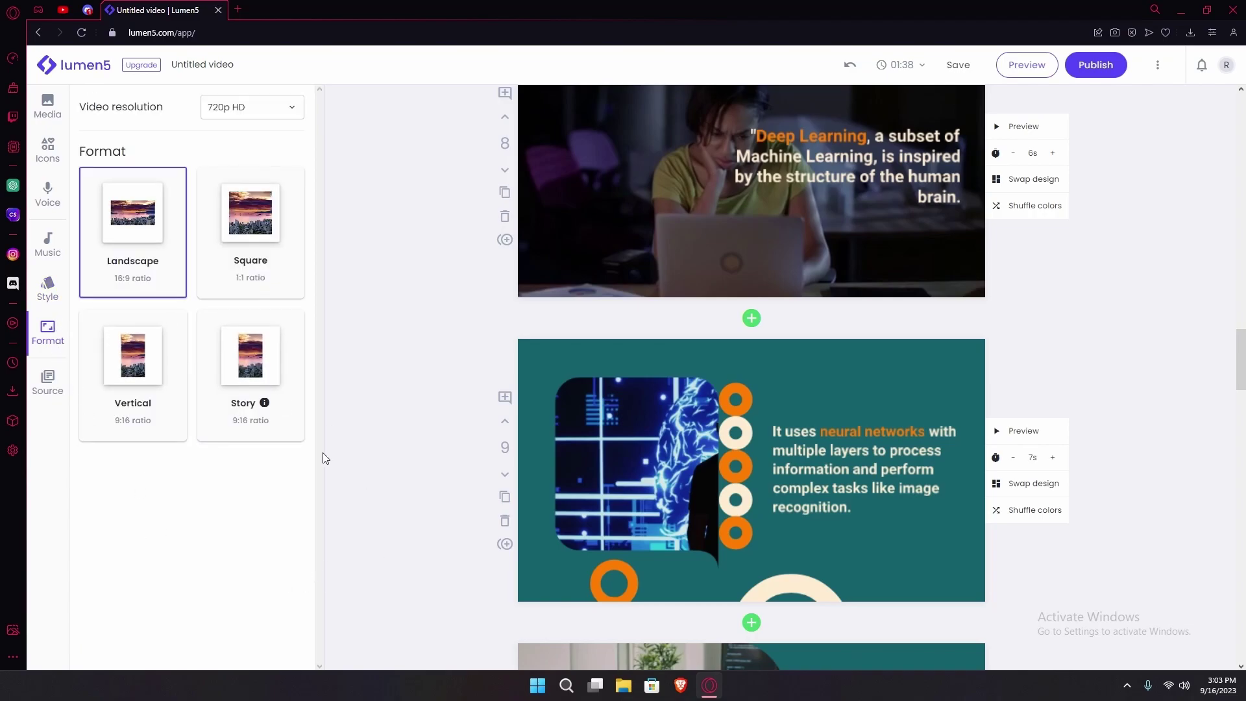
pyautogui.click(298, 107)
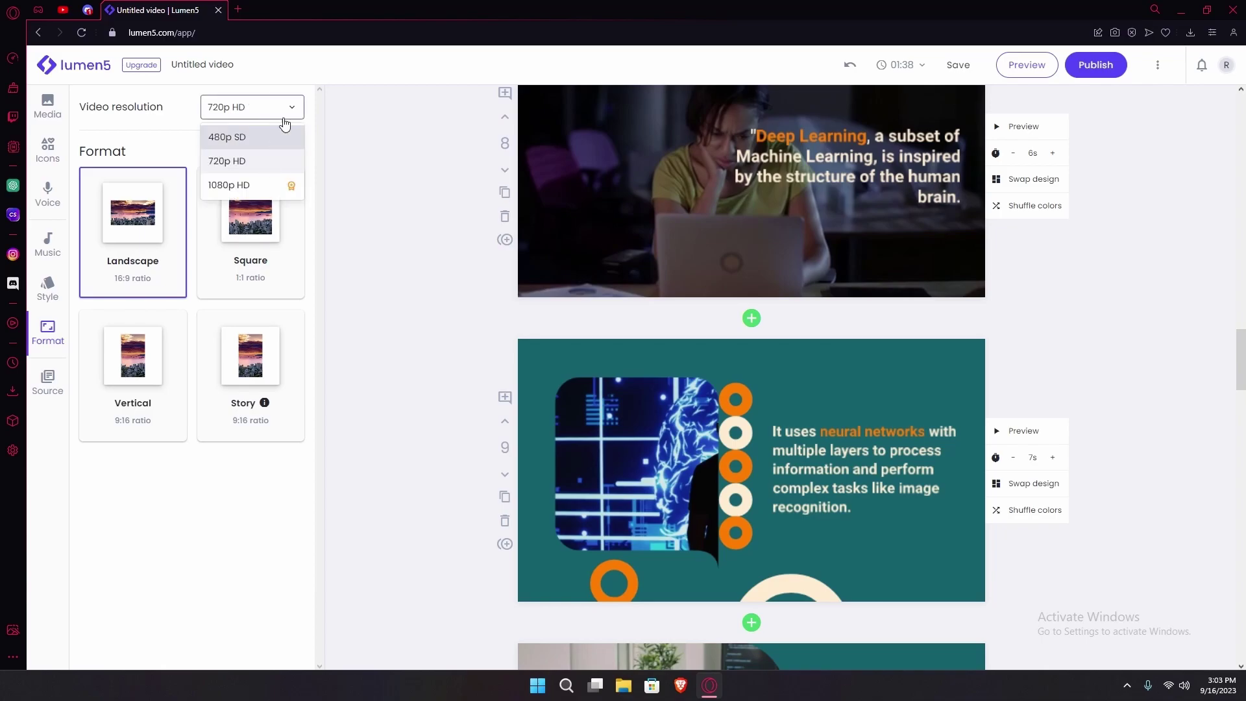
pyautogui.click(296, 113)
pyautogui.click(292, 112)
pyautogui.click(239, 149)
pyautogui.click(255, 115)
pyautogui.click(270, 161)
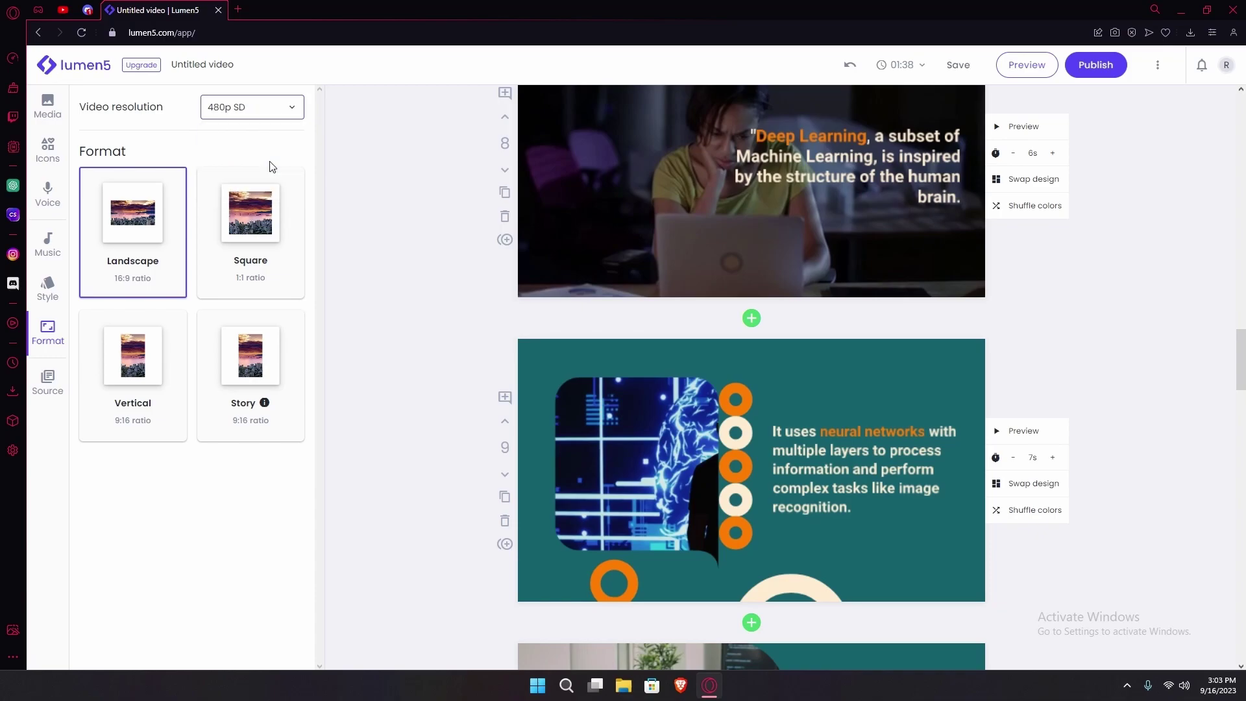
# Find the 'At its core, Artificial Intelligence' paragraph in the Source panel.
pyautogui.click(53, 374)
pyautogui.scroll(-5, 245, 359)
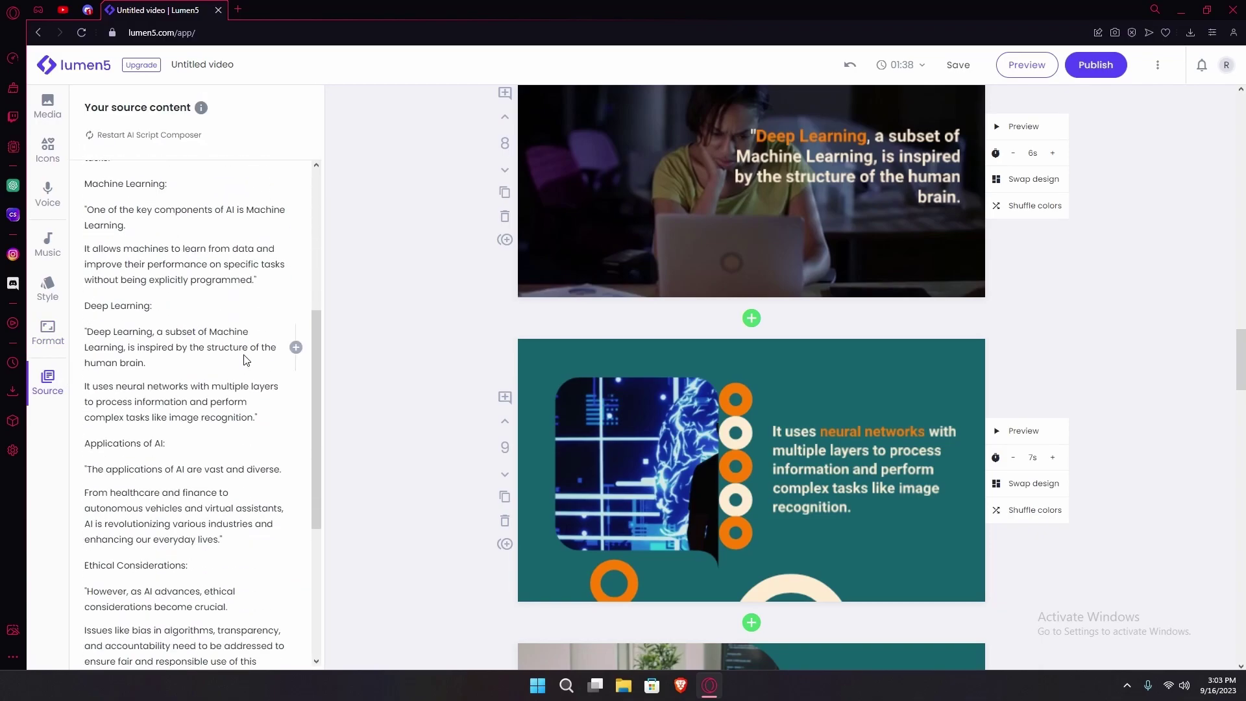
pyautogui.scroll(-4, 245, 359)
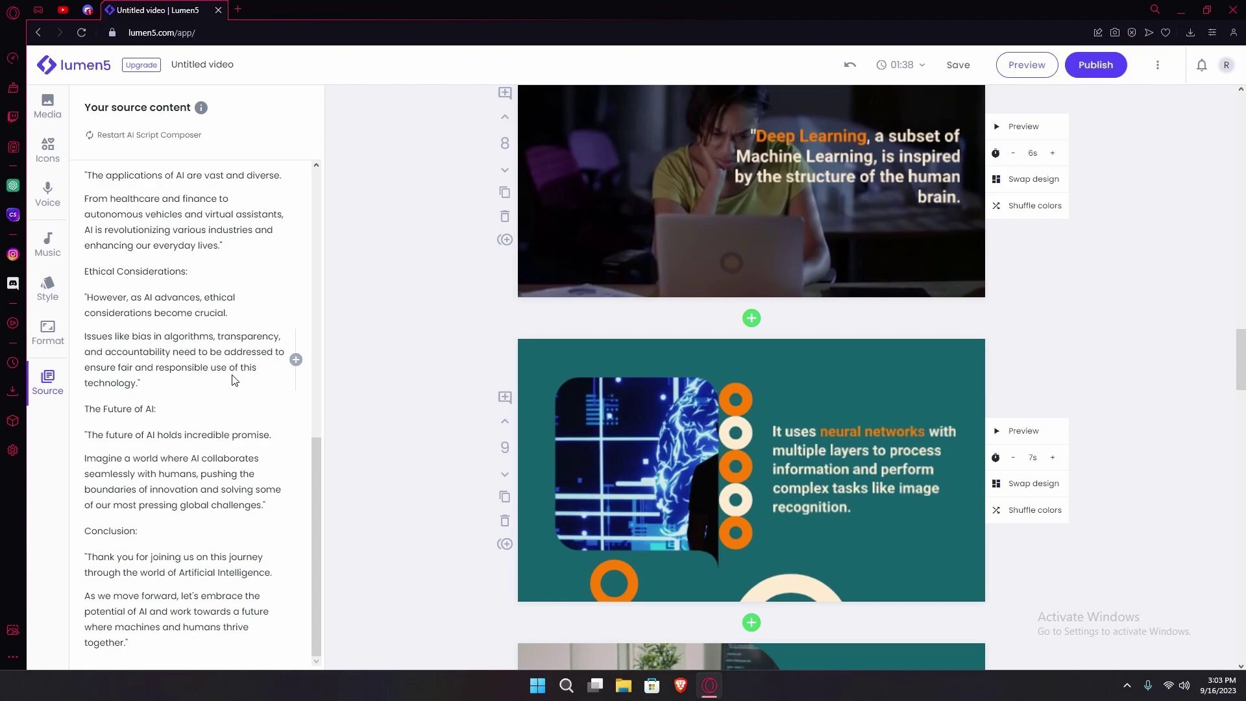
pyautogui.scroll(9, 214, 373)
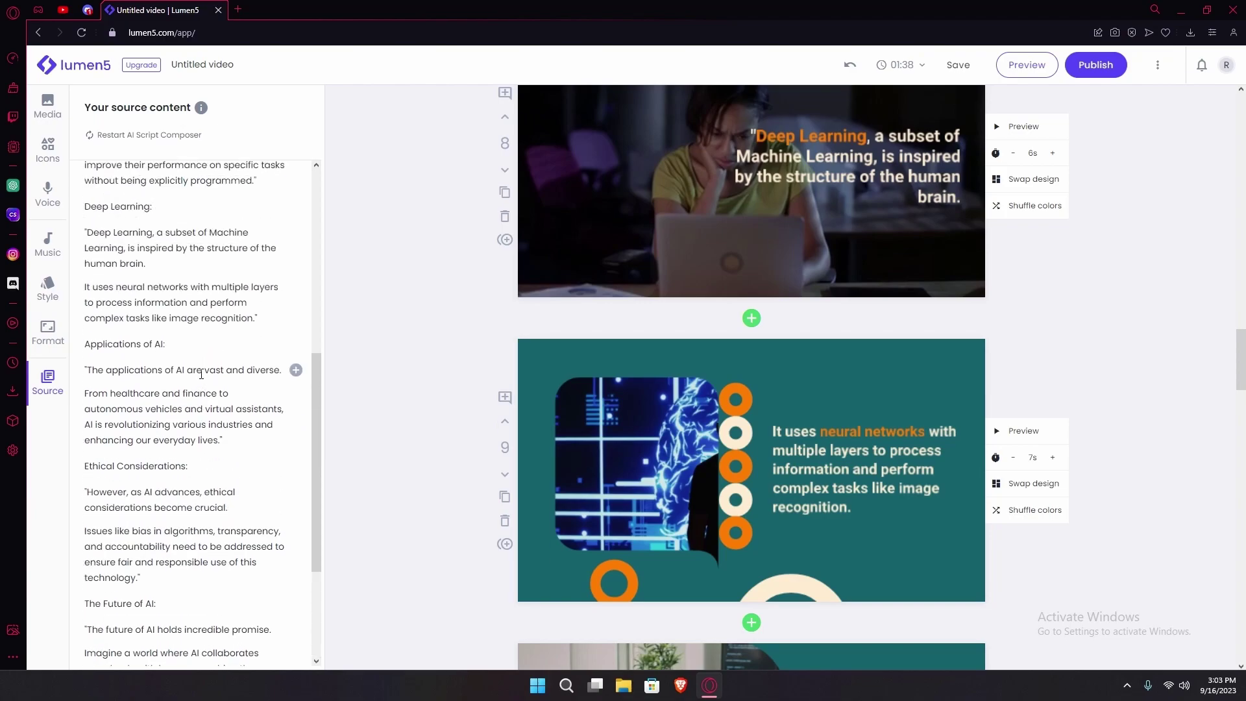
pyautogui.scroll(-2, 714, 311)
pyautogui.scroll(8, 681, 324)
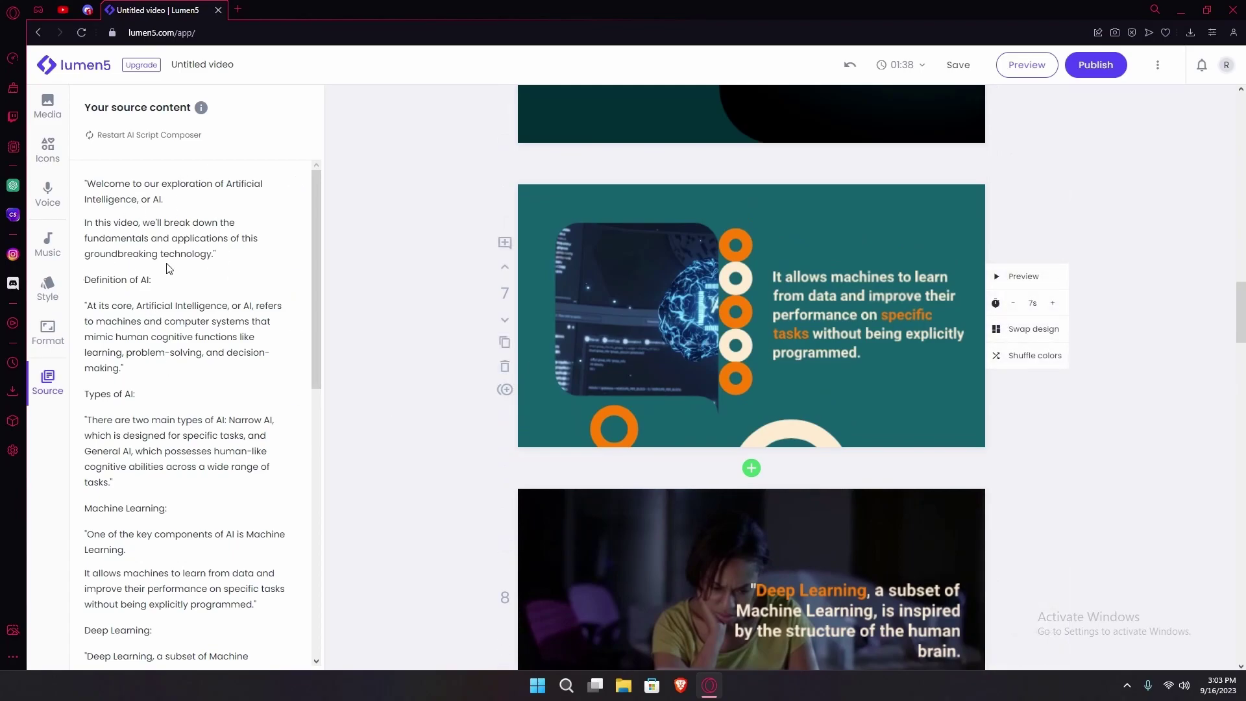
pyautogui.scroll(-1, 194, 305)
pyautogui.scroll(1, 298, 169)
# Add that definition paragraph as new scene 8, lengthening the video to 01:45.
pyautogui.click(296, 338)
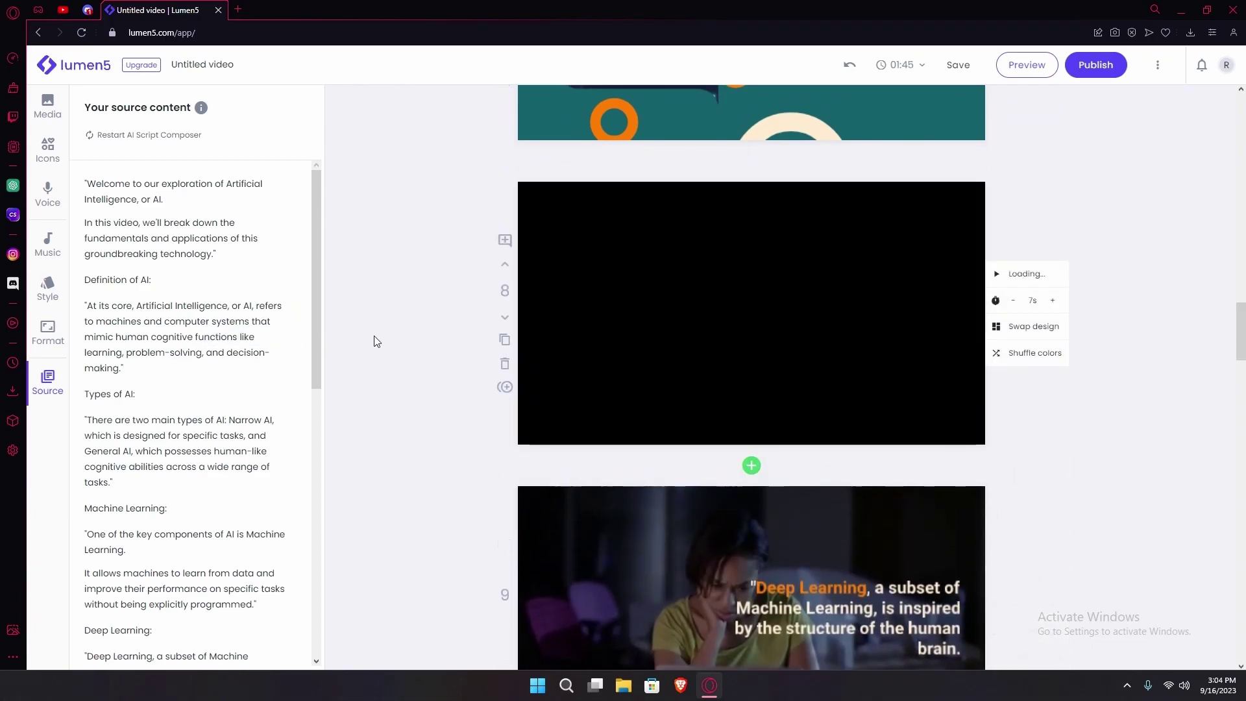
pyautogui.scroll(5, 622, 378)
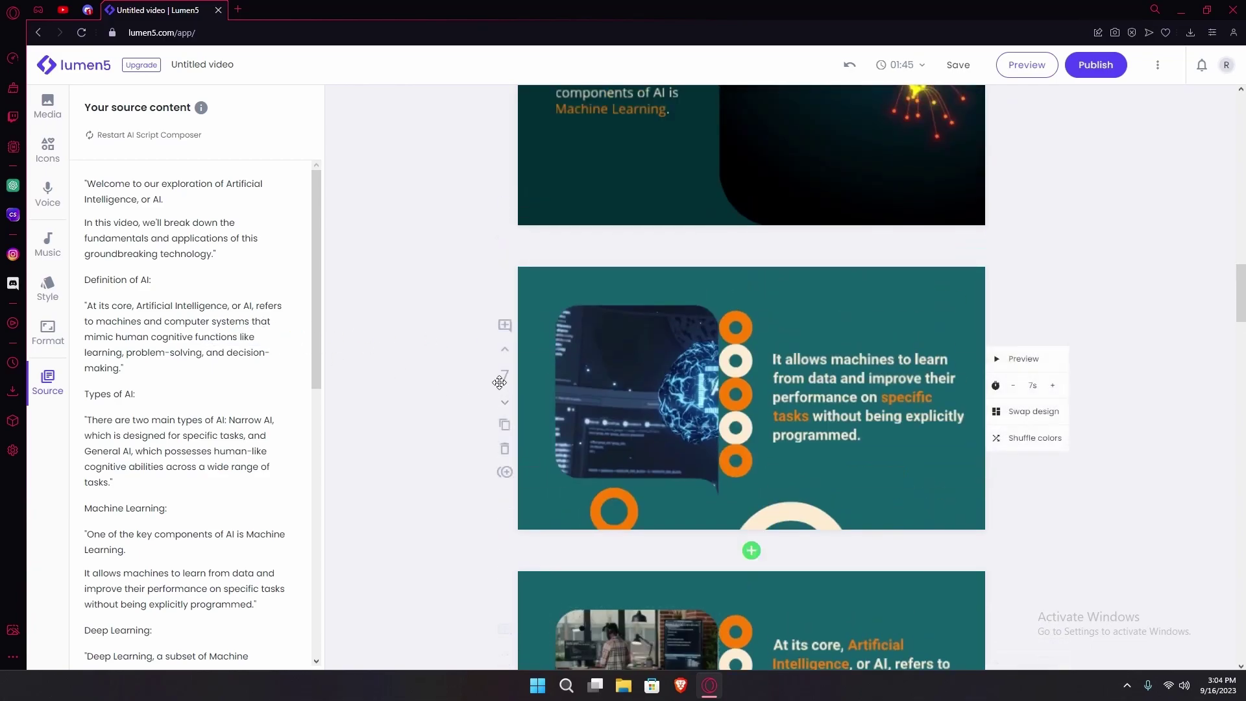
pyautogui.scroll(-3, 622, 377)
pyautogui.scroll(-1, 622, 378)
pyautogui.scroll(-8, 229, 368)
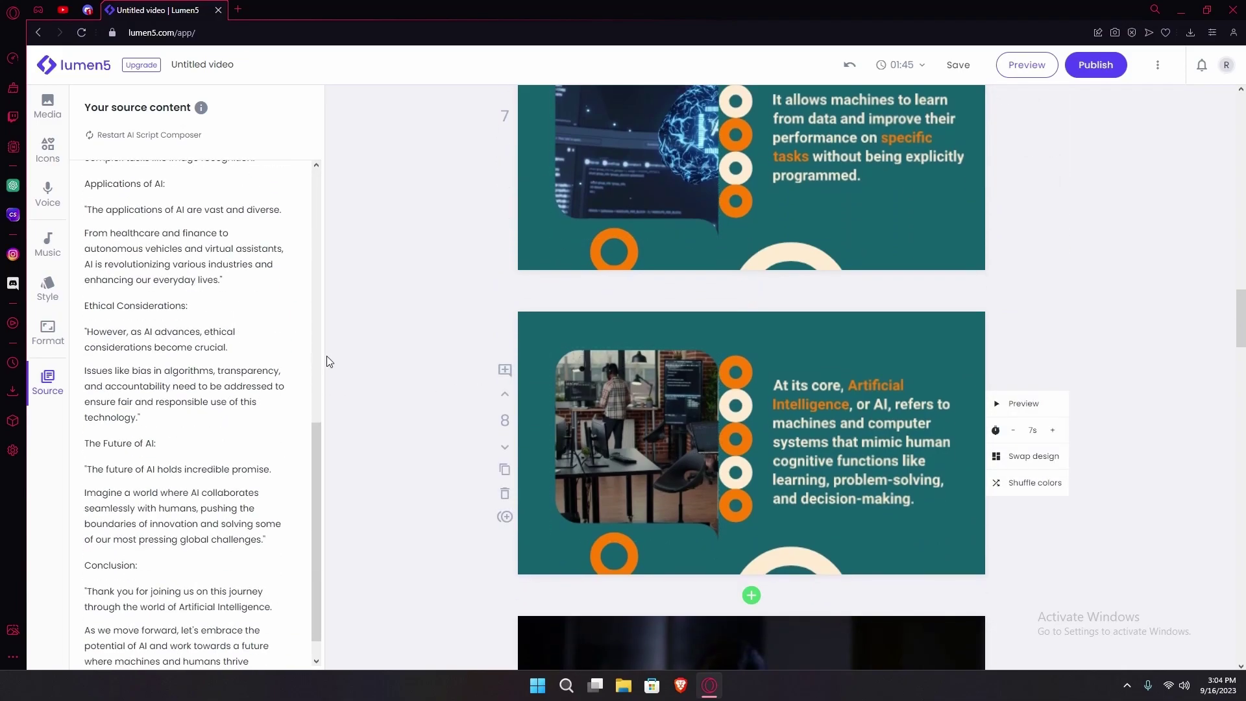
pyautogui.scroll(-1, 272, 422)
pyautogui.scroll(-15, 669, 502)
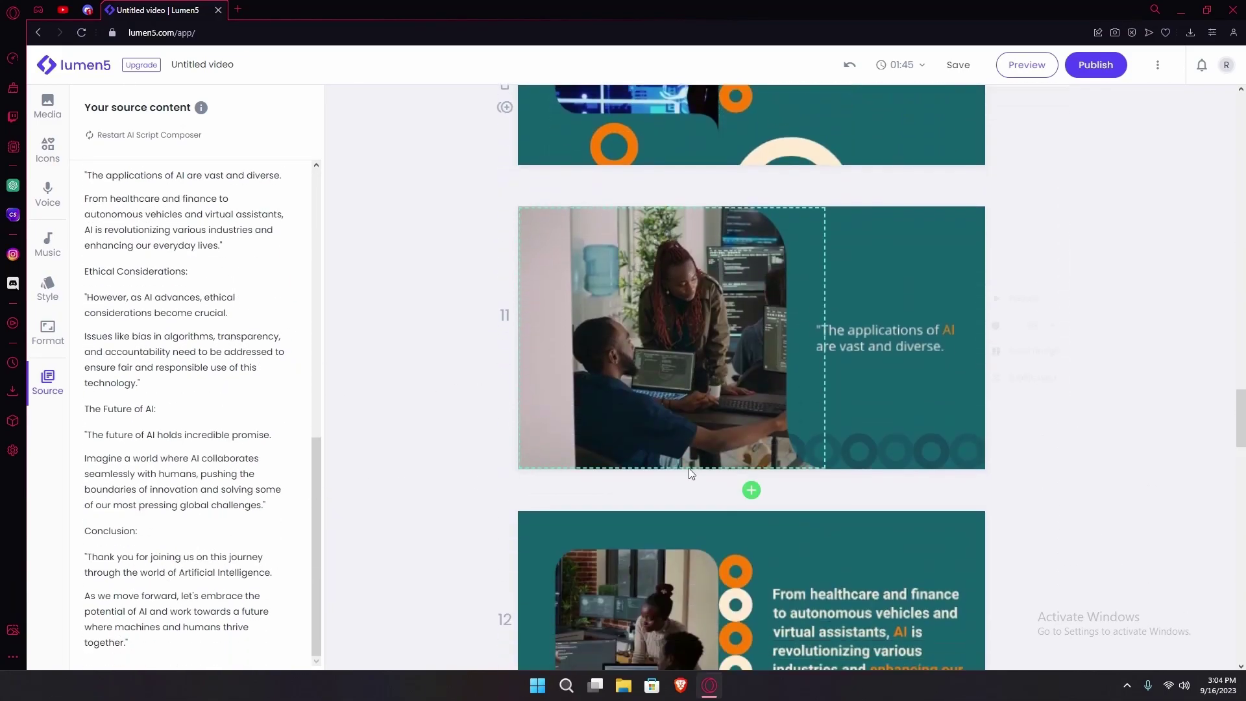
pyautogui.scroll(-20, 669, 503)
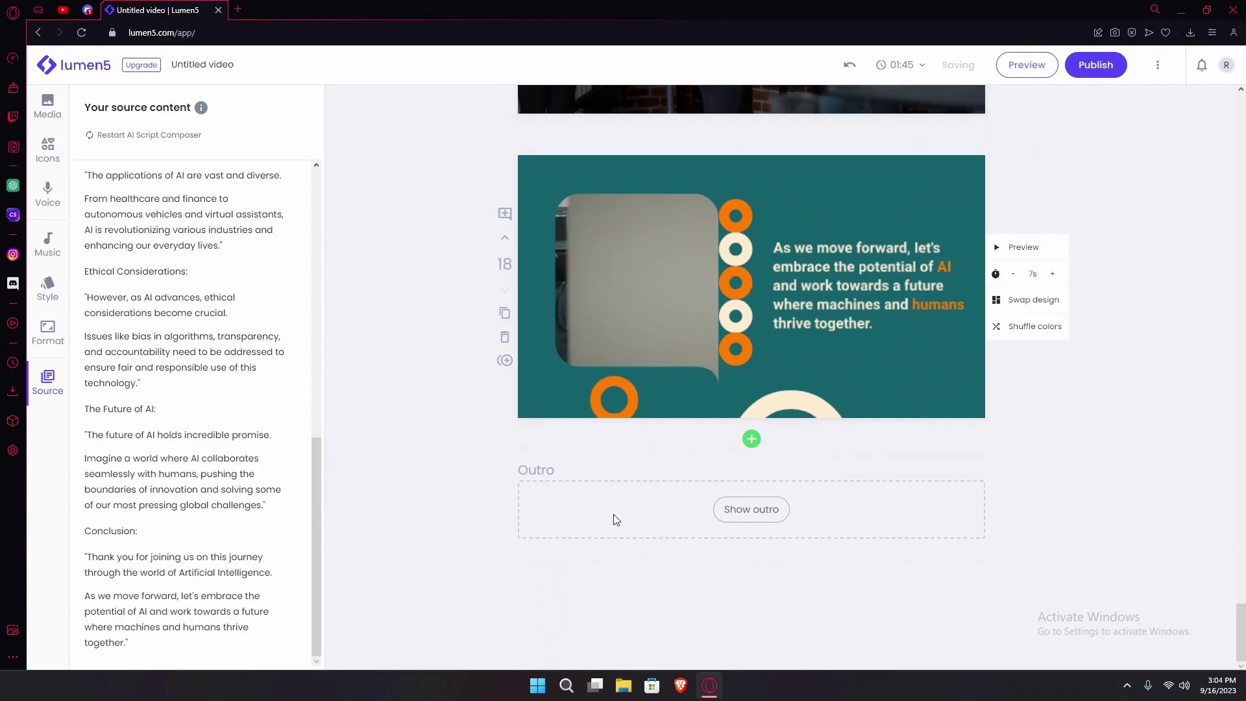
# Add the 'Visit us online' outro with its logo and lengthen it, making the video 01:51.
pyautogui.click(752, 509)
pyautogui.scroll(-4, 690, 508)
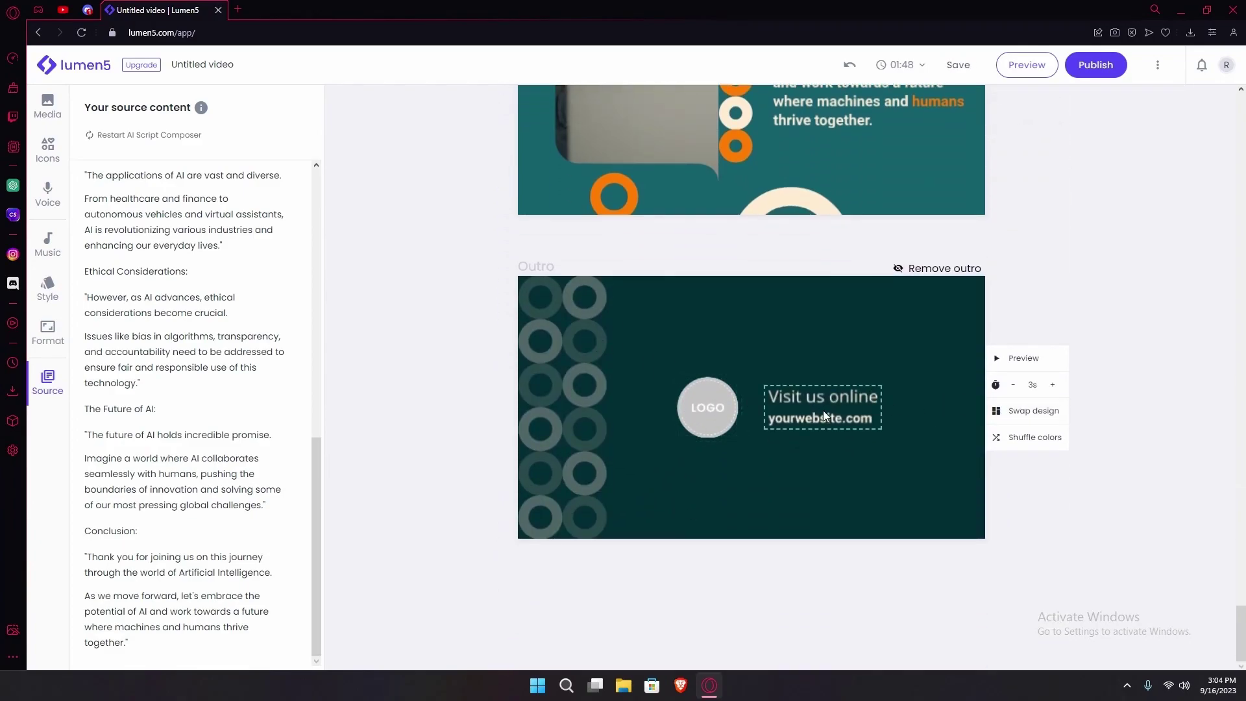
pyautogui.click(870, 398)
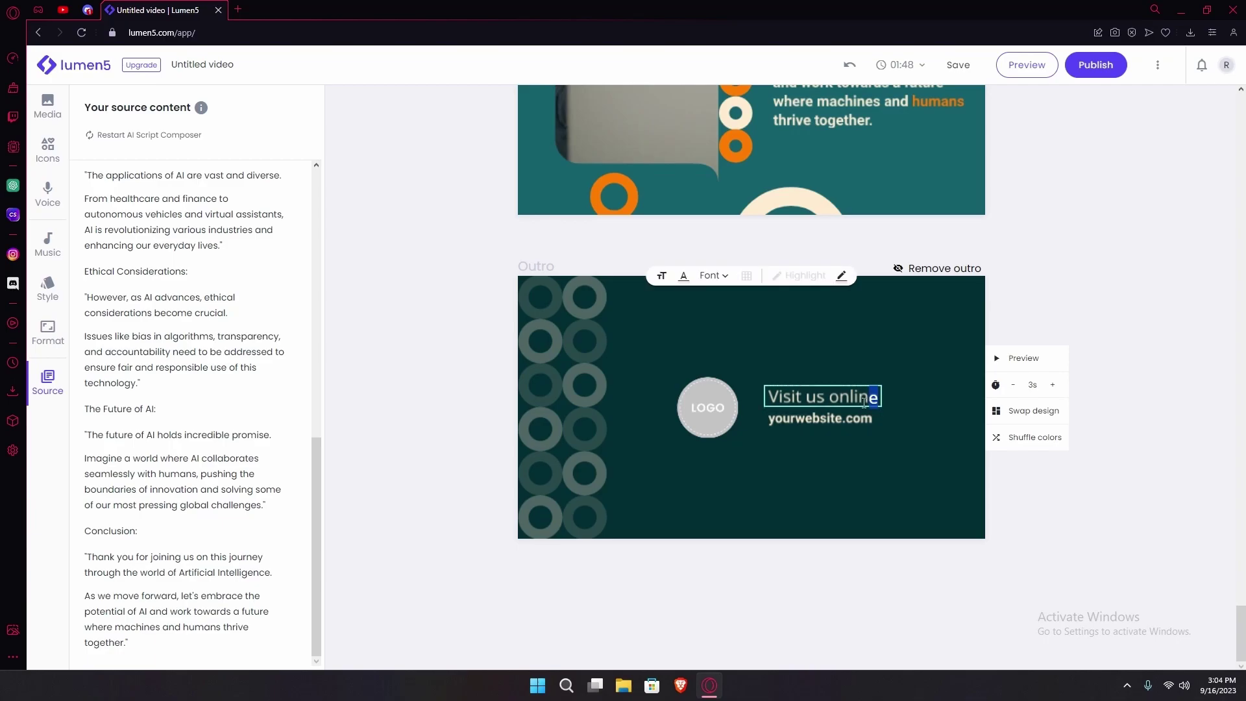
pyautogui.moveTo(846, 406); pyautogui.dragTo(612, 375)
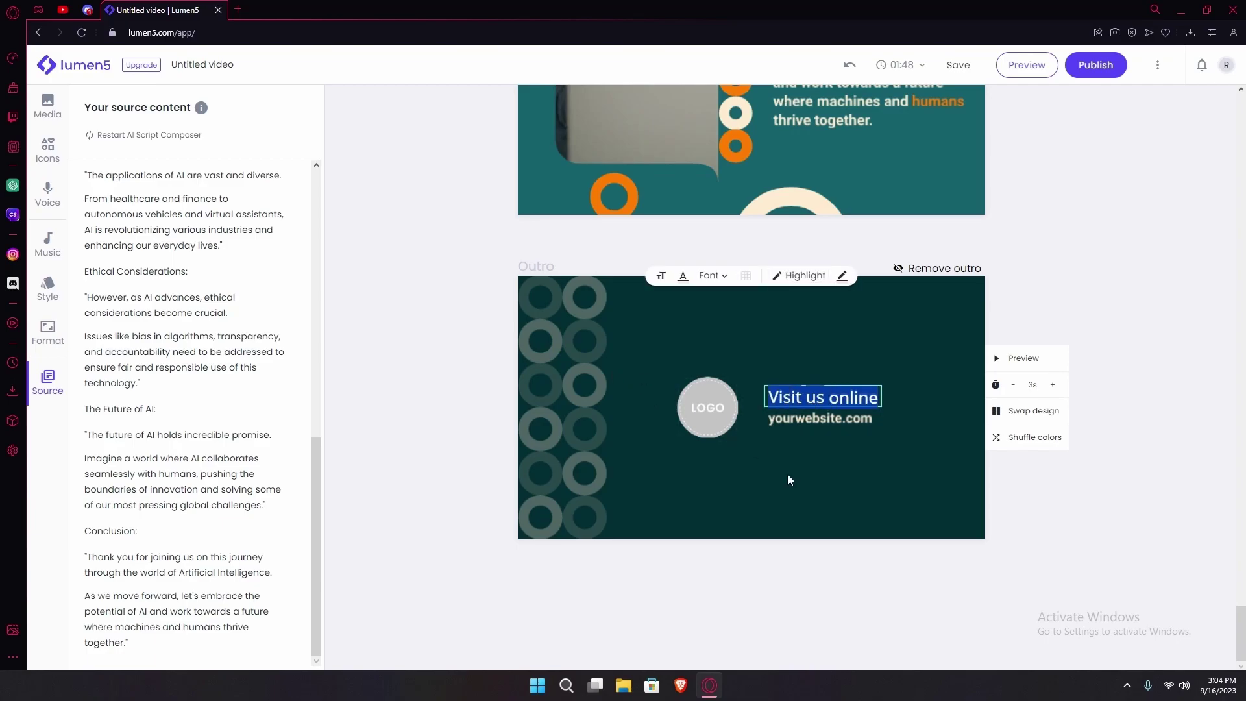
pyautogui.click(705, 399)
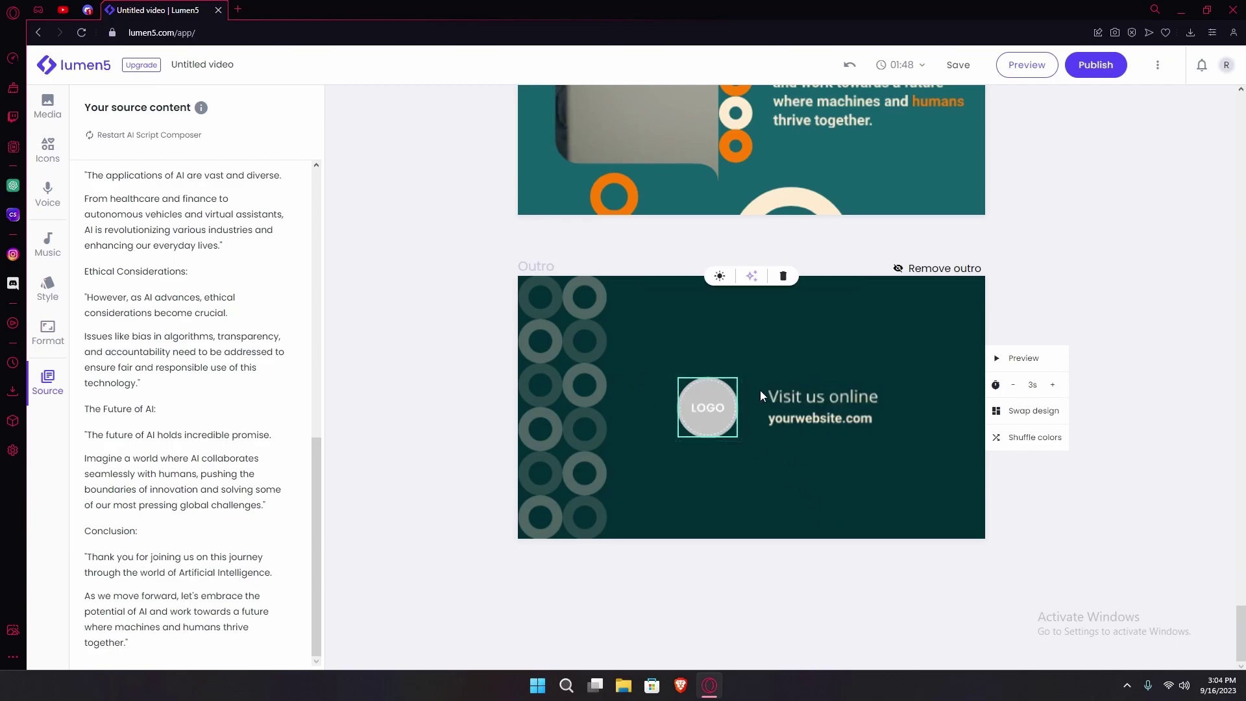
pyautogui.click(1053, 384)
pyautogui.scroll(15, 433, 424)
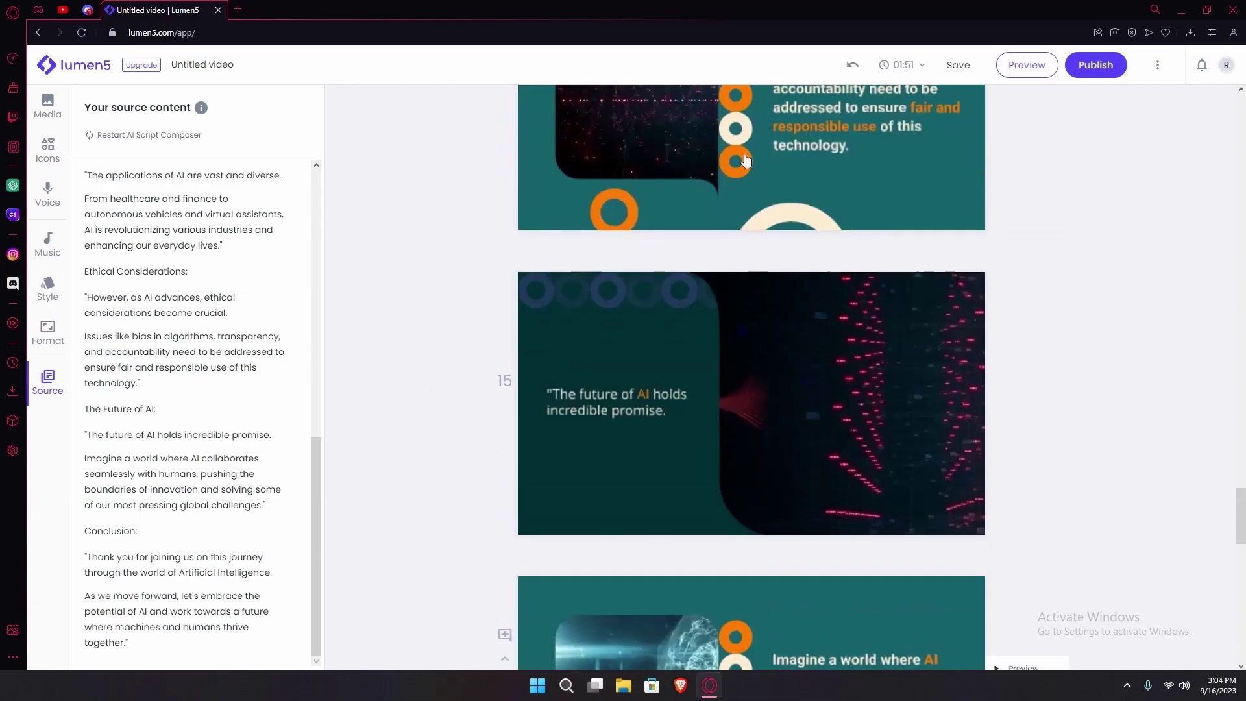
pyautogui.click(1157, 65)
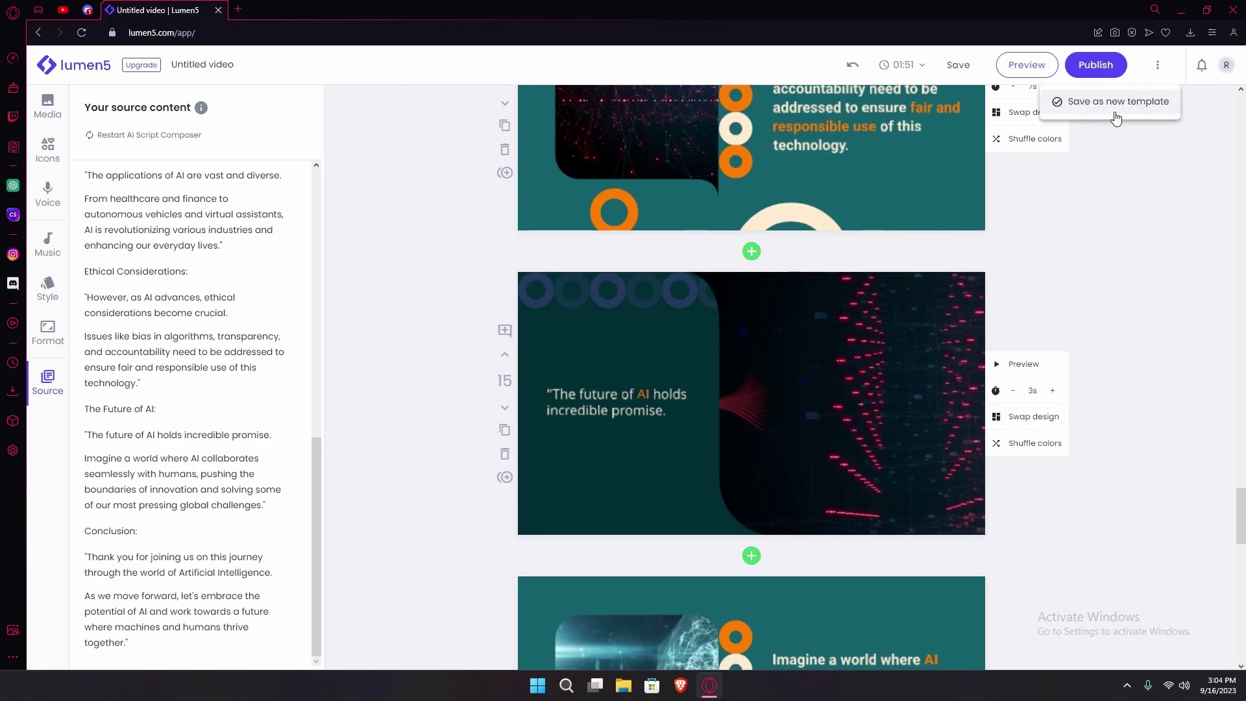
pyautogui.click(1116, 109)
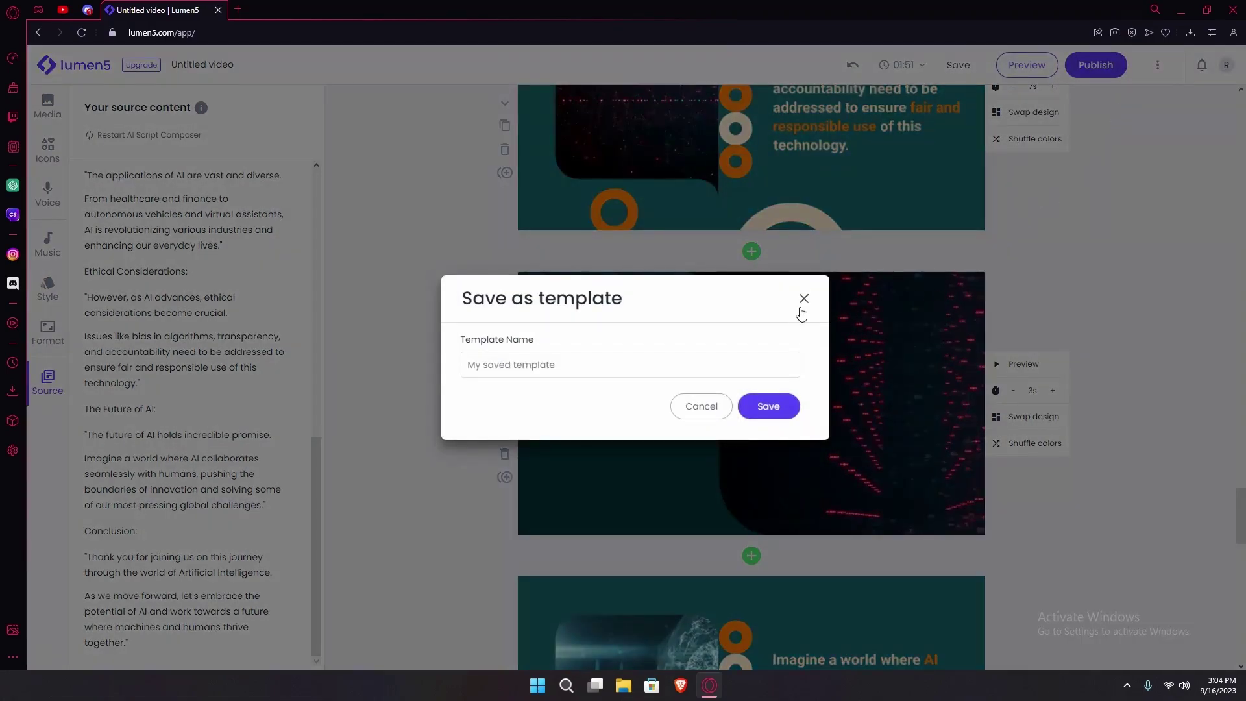
pyautogui.click(805, 300)
pyautogui.scroll(5, 1059, 187)
pyautogui.click(1027, 68)
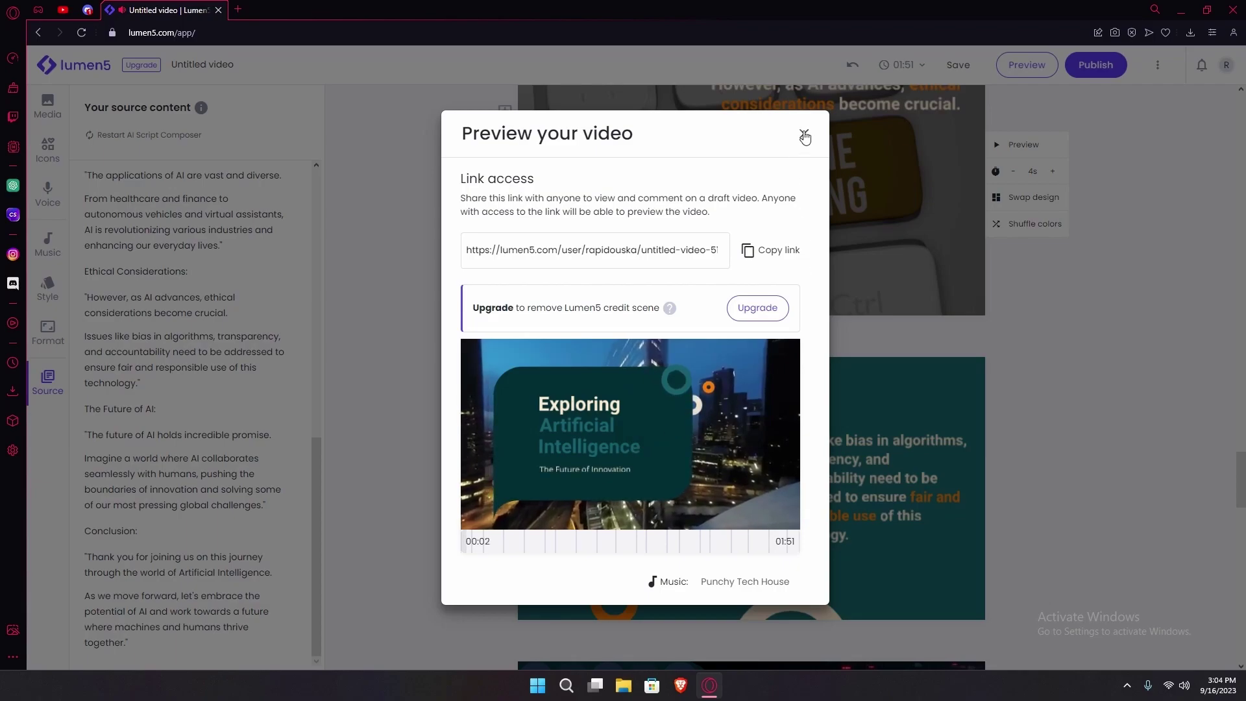
pyautogui.click(804, 133)
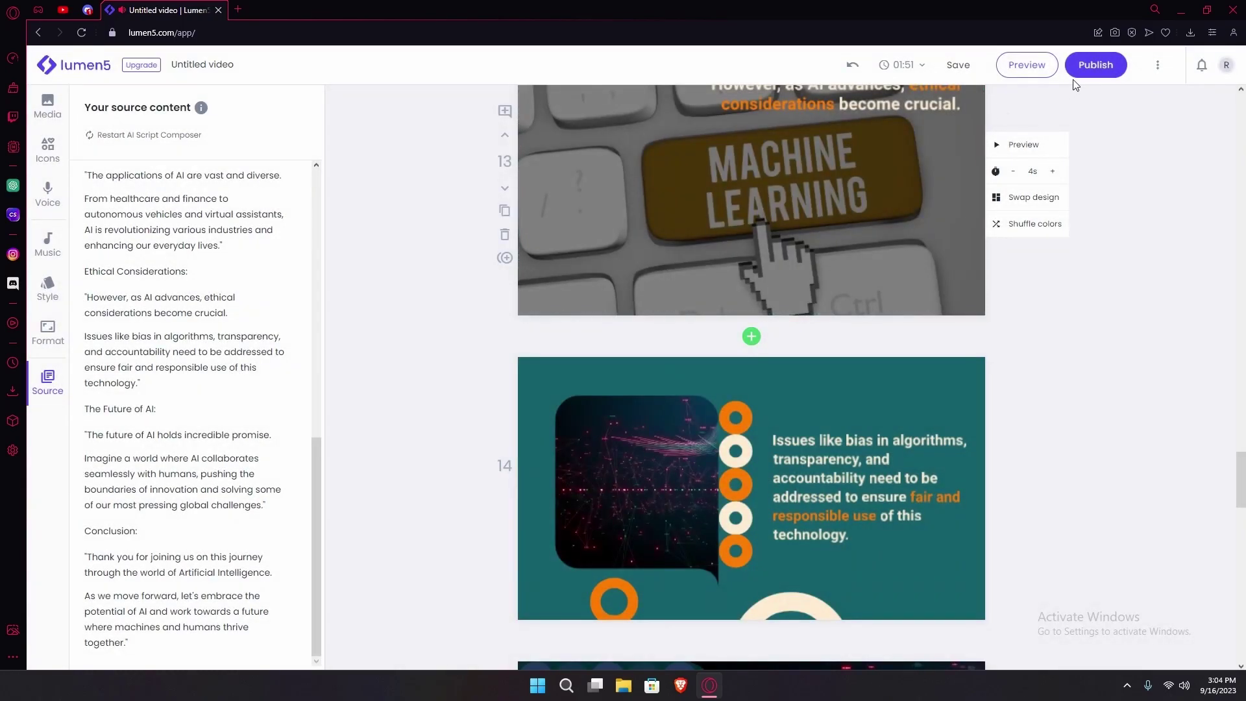
# Publish the video and wait for its share page to load.
pyautogui.click(1095, 65)
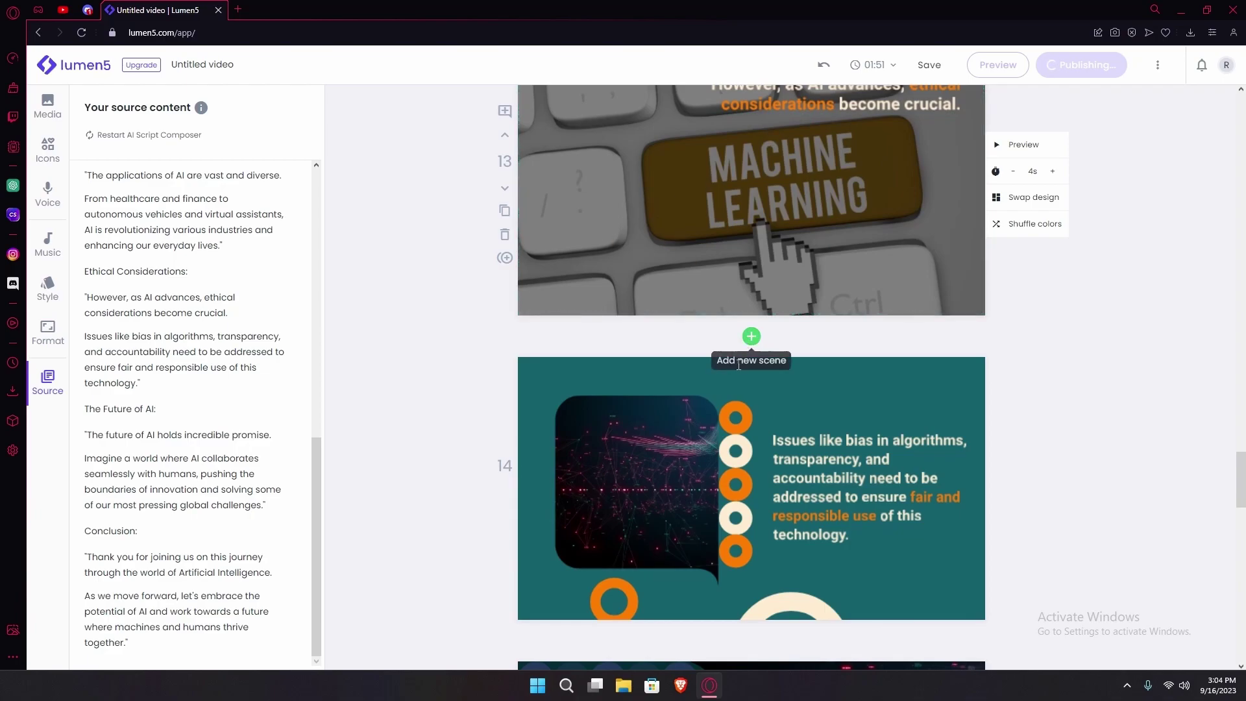
pyautogui.scroll(-2, 704, 480)
pyautogui.scroll(8, 700, 477)
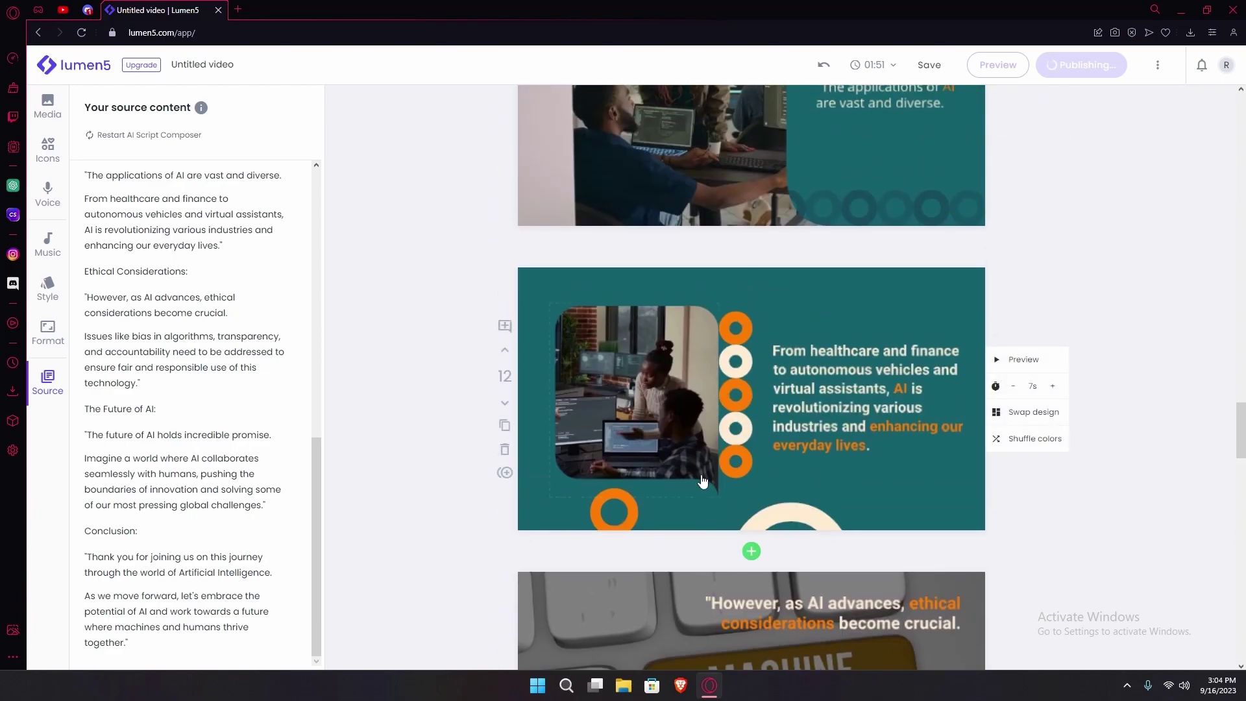
pyautogui.scroll(-5, 701, 479)
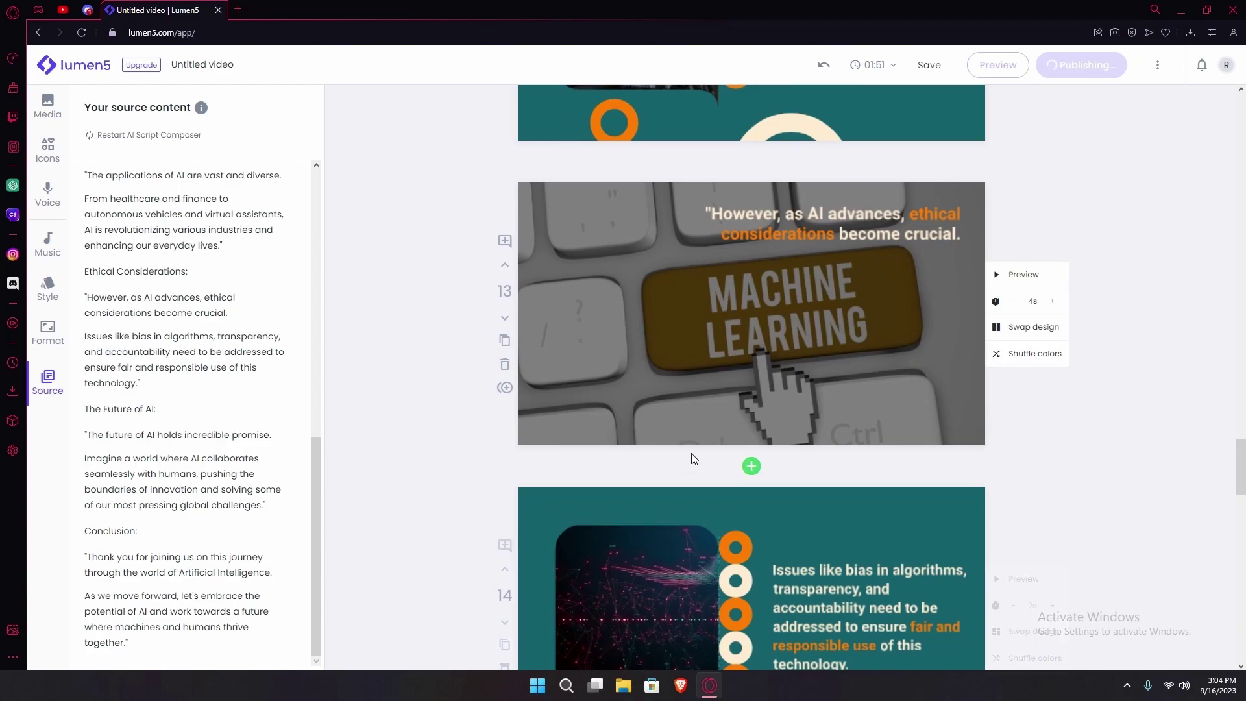
pyautogui.scroll(-1, 691, 454)
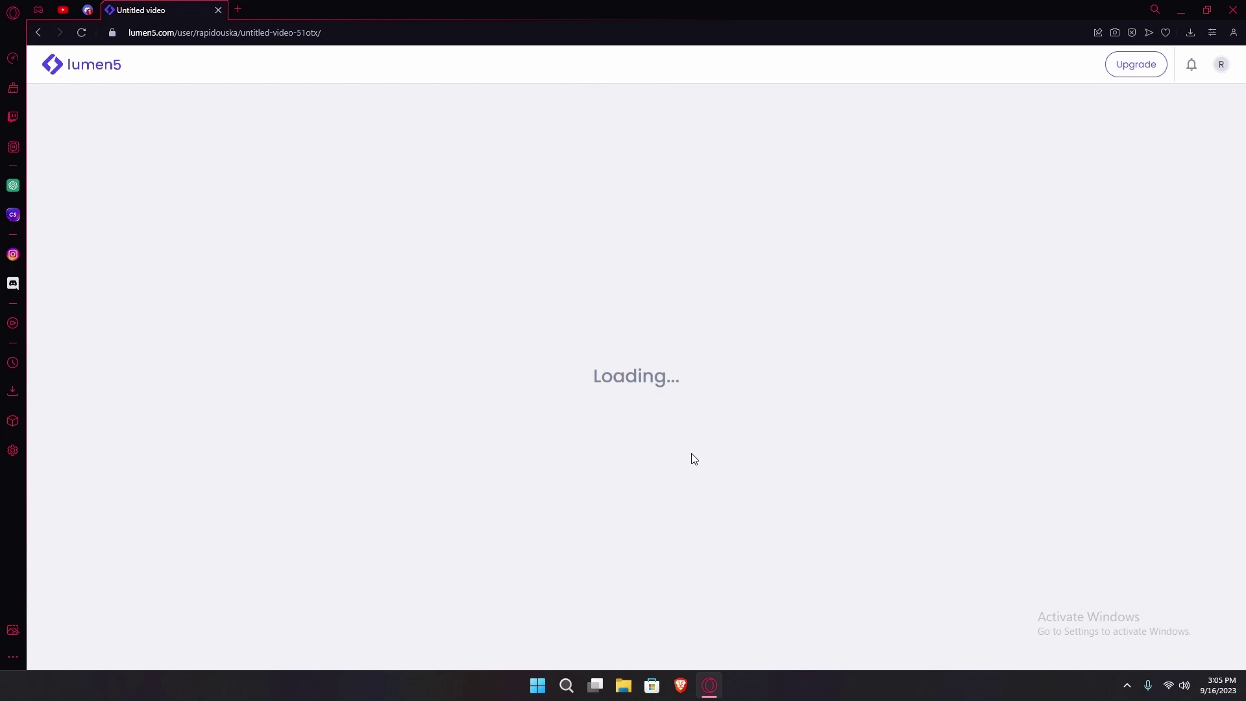
pyautogui.scroll(-3, 691, 459)
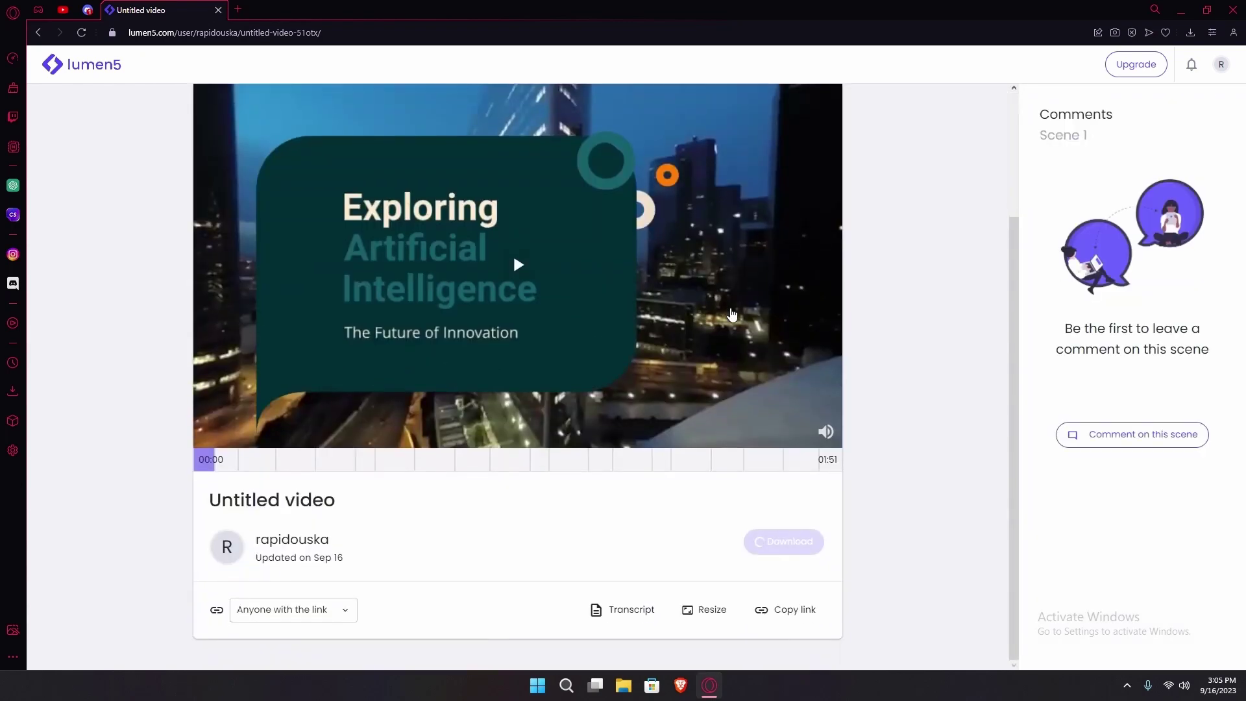
pyautogui.scroll(3, 726, 318)
pyautogui.scroll(-3, 857, 359)
pyautogui.scroll(3, 509, 509)
pyautogui.scroll(-3, 504, 512)
pyautogui.scroll(3, 819, 505)
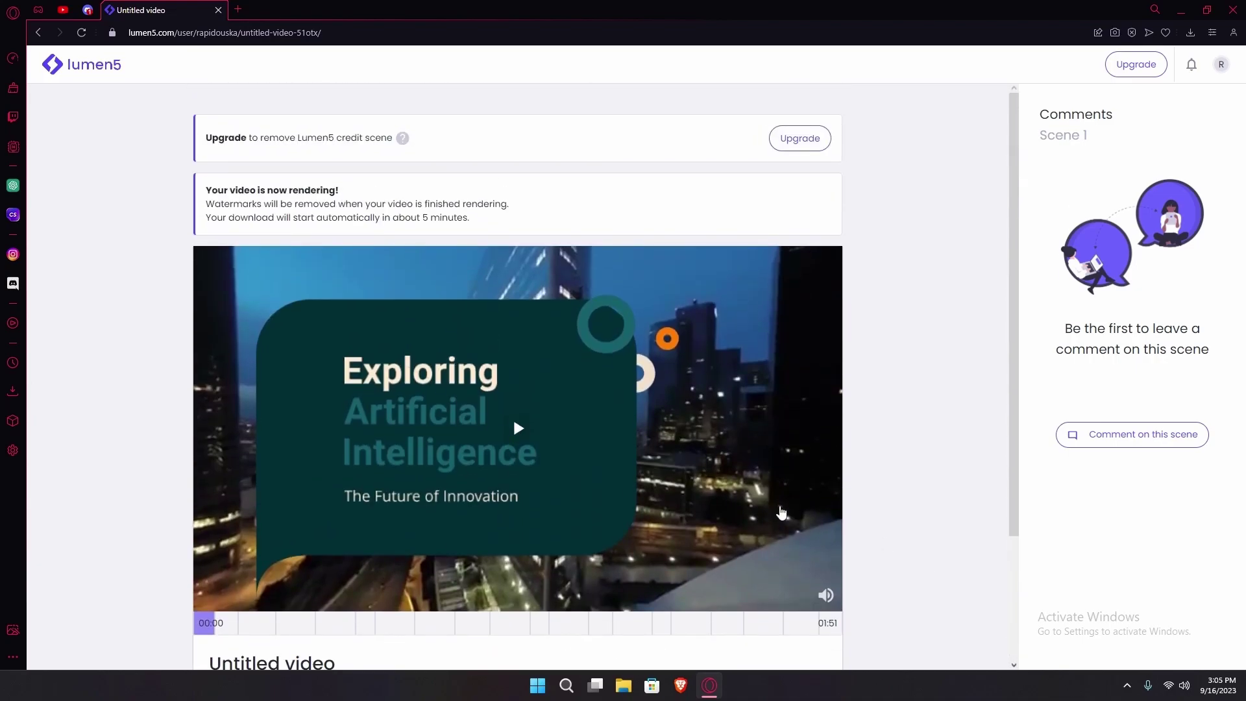
# Jump the share-page player to the final scene while the 01:51 video renders.
pyautogui.moveTo(279, 189); pyautogui.dragTo(397, 220)
pyautogui.click(397, 220)
pyautogui.scroll(-2, 431, 325)
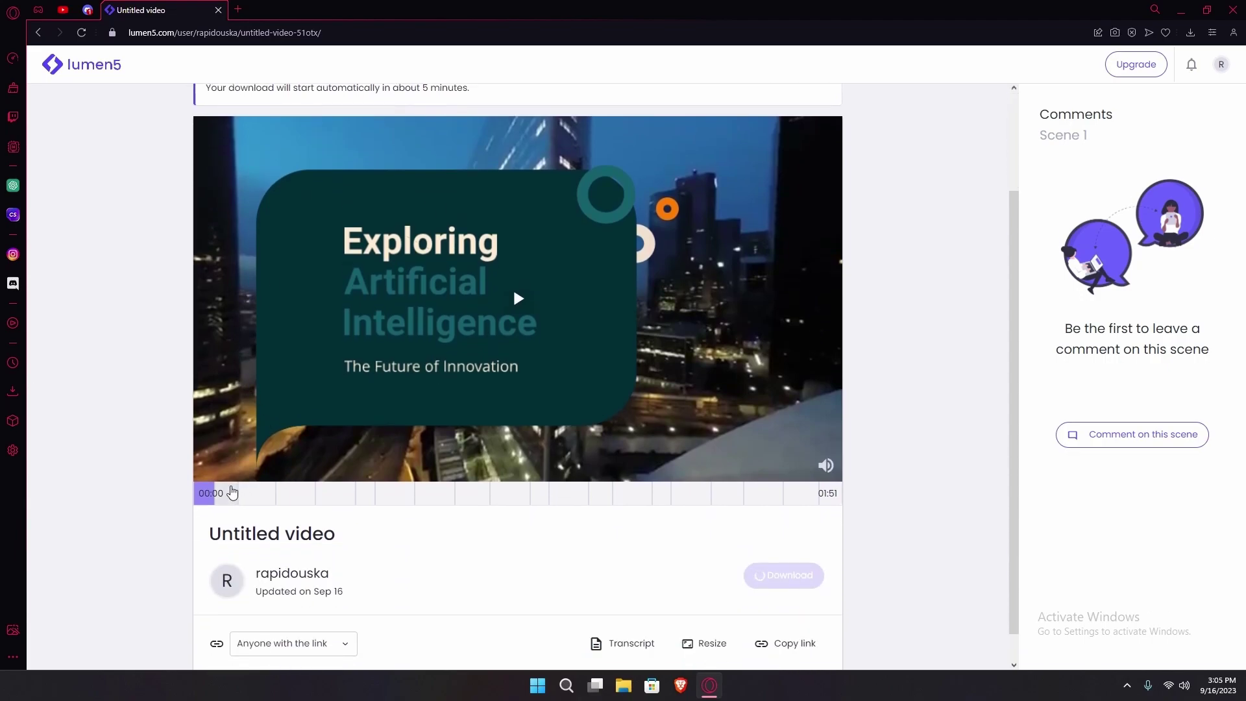
pyautogui.click(827, 494)
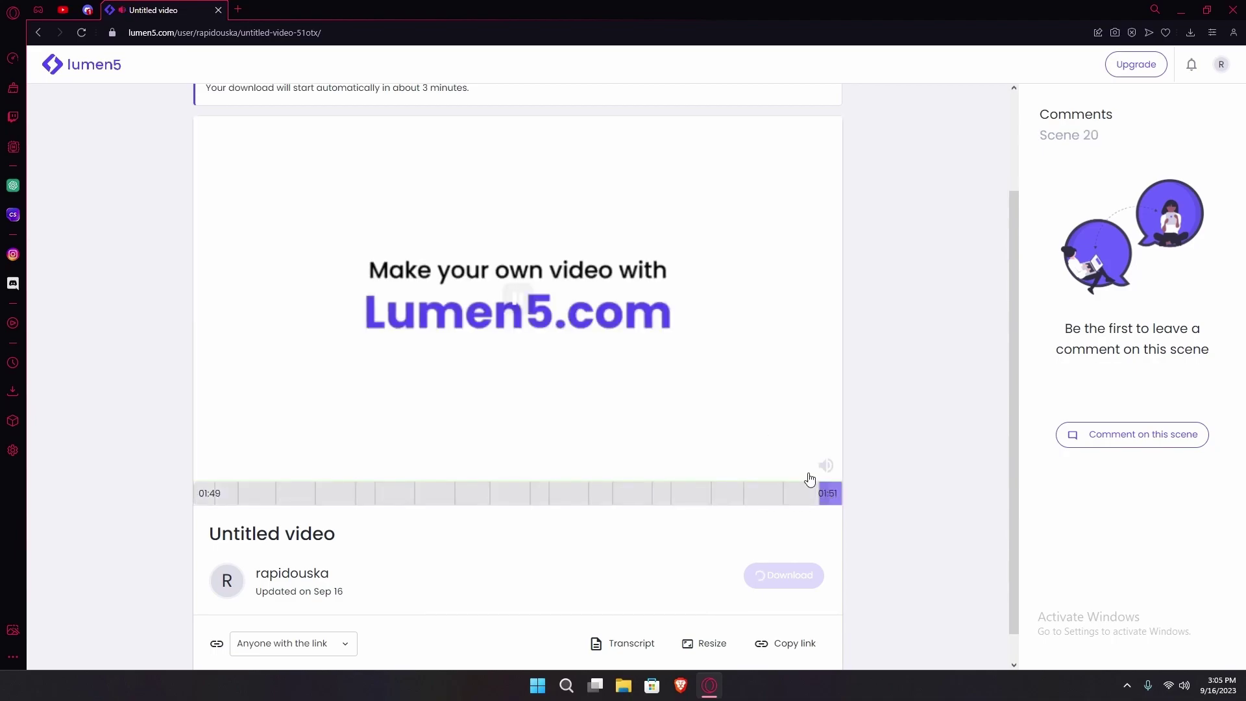
pyautogui.scroll(2, 426, 381)
pyautogui.scroll(-2, 731, 359)
pyautogui.scroll(2, 714, 366)
pyautogui.scroll(-2, 717, 253)
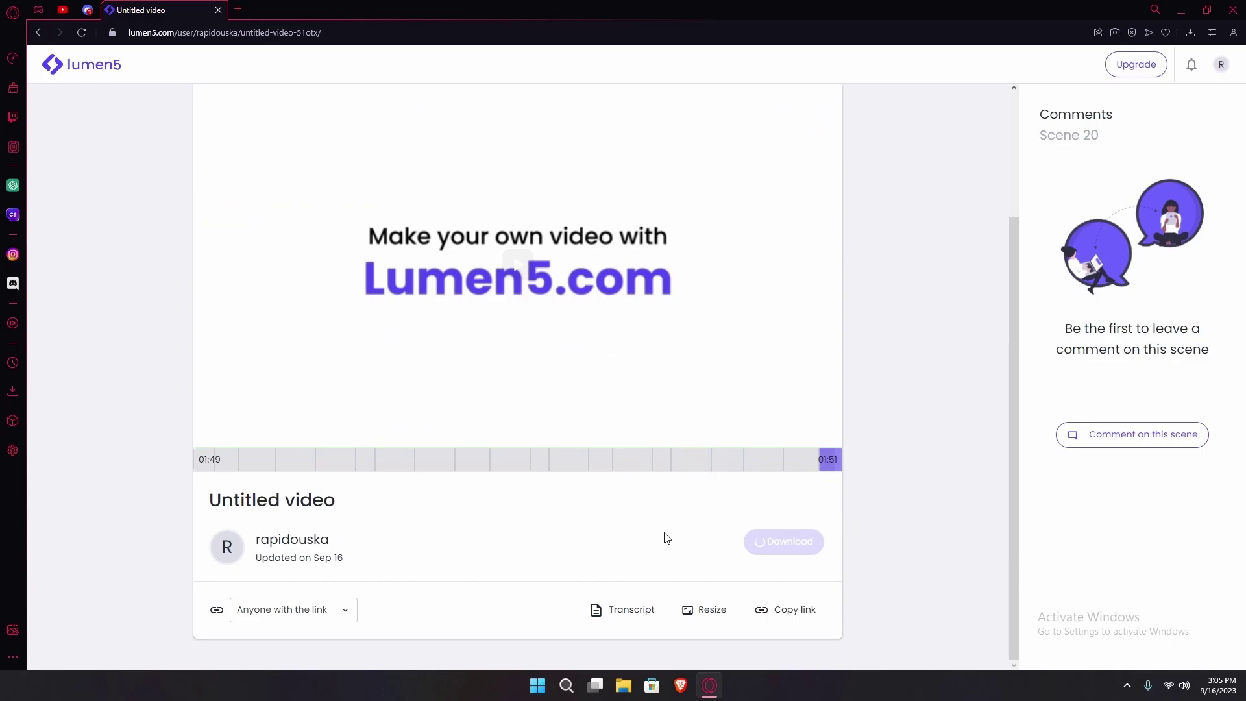